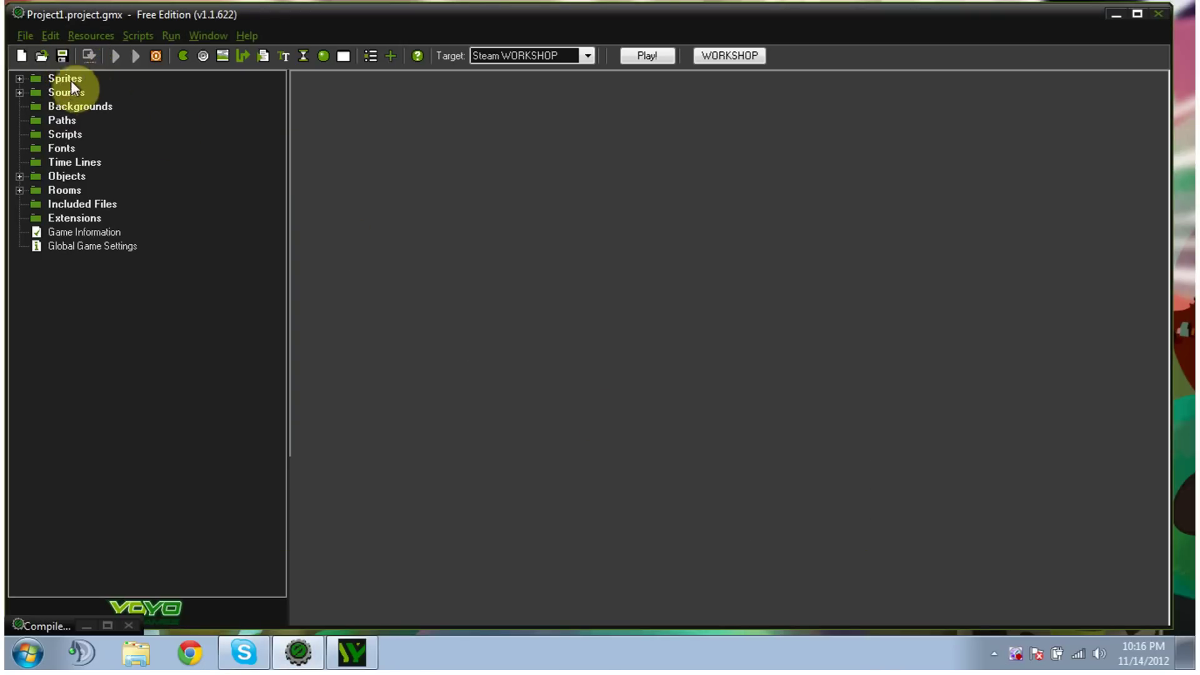
Step: Expand the Sprites folder, run the project and start the game from its title screen
double_click(42, 82)
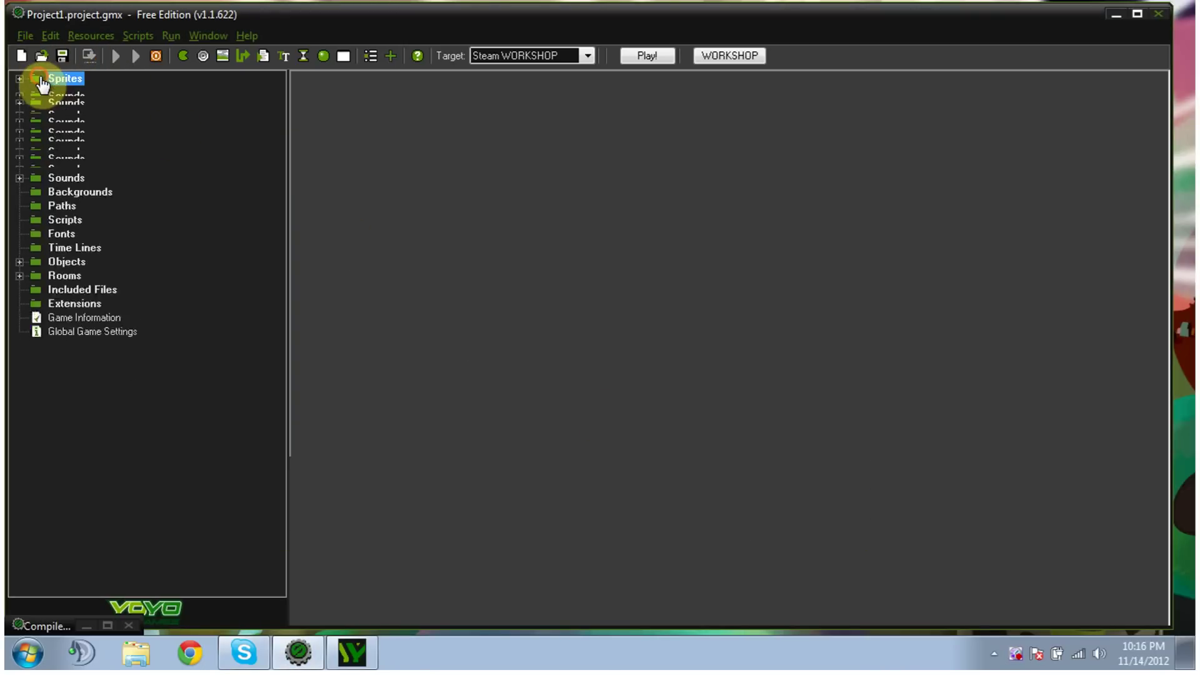
click(157, 55)
click(121, 55)
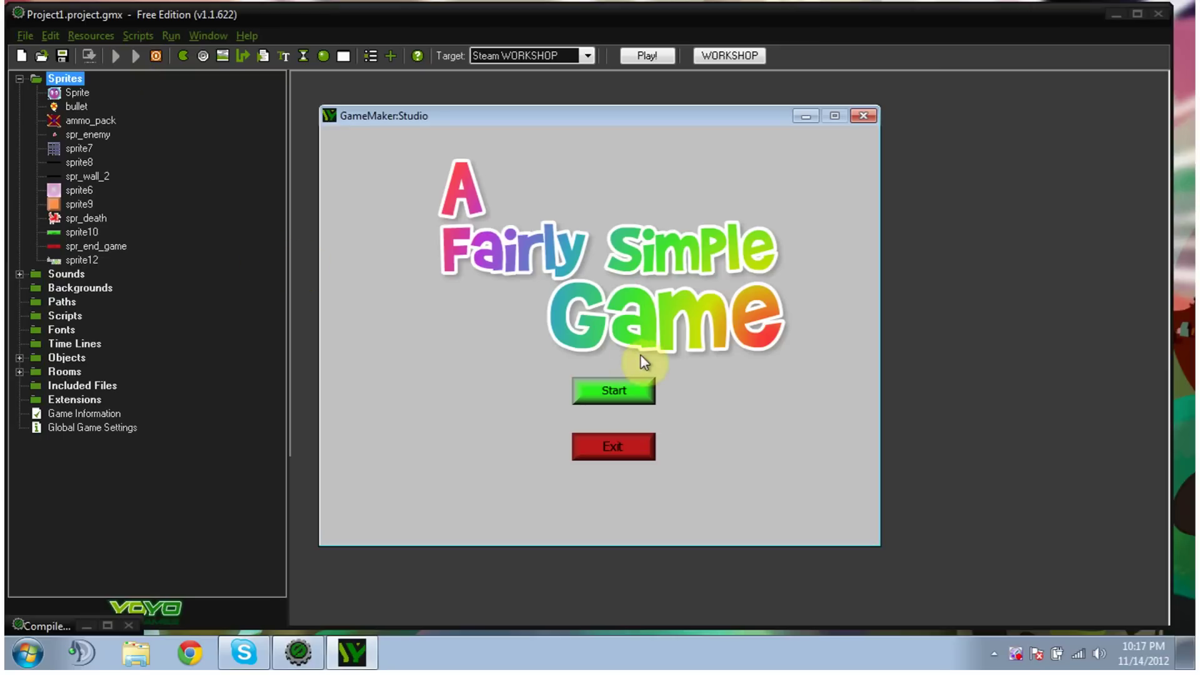
click(616, 390)
Step: Test the player's movement in the starting area of the first room and shoot at the approaching red enemies
key(Left)
key(Down)
key(Right)
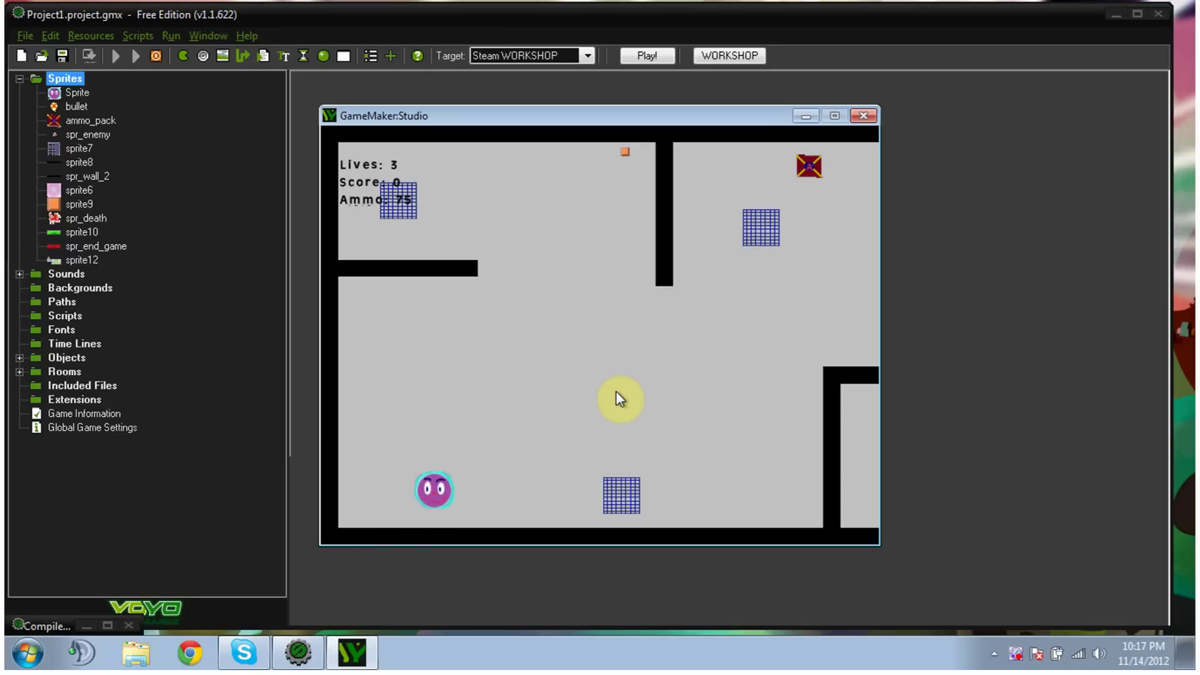
key(Up)
key(Left)
key(Down)
key(Right)
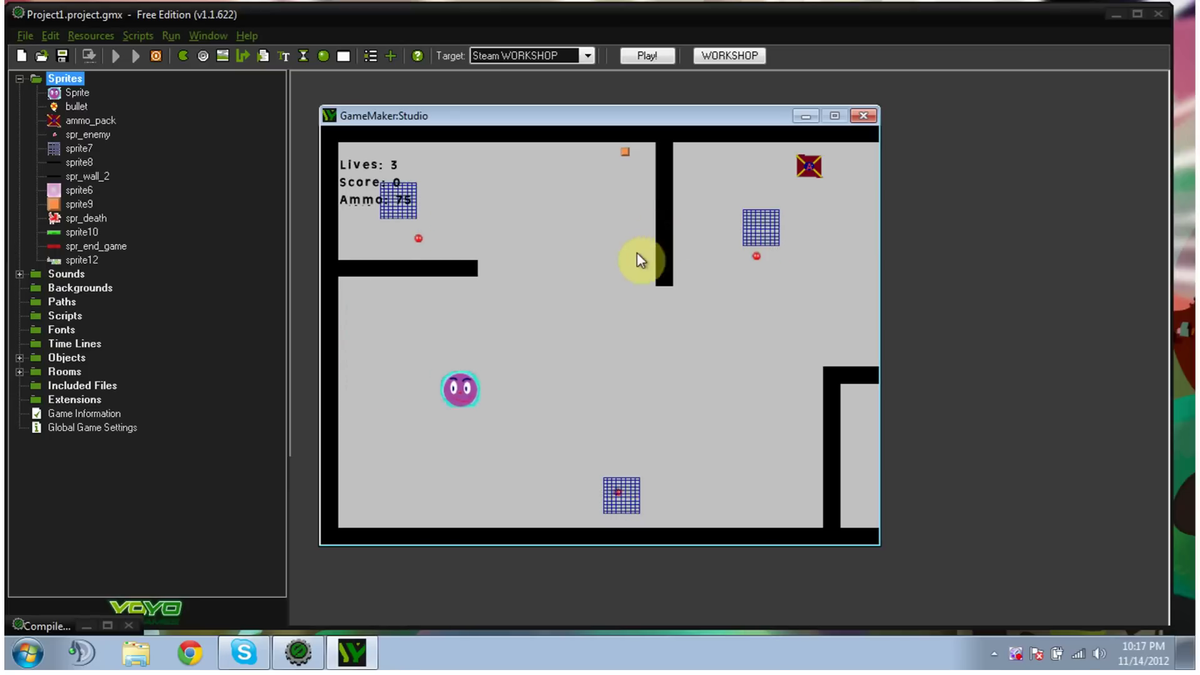
key(Left)
click(710, 455)
click(691, 515)
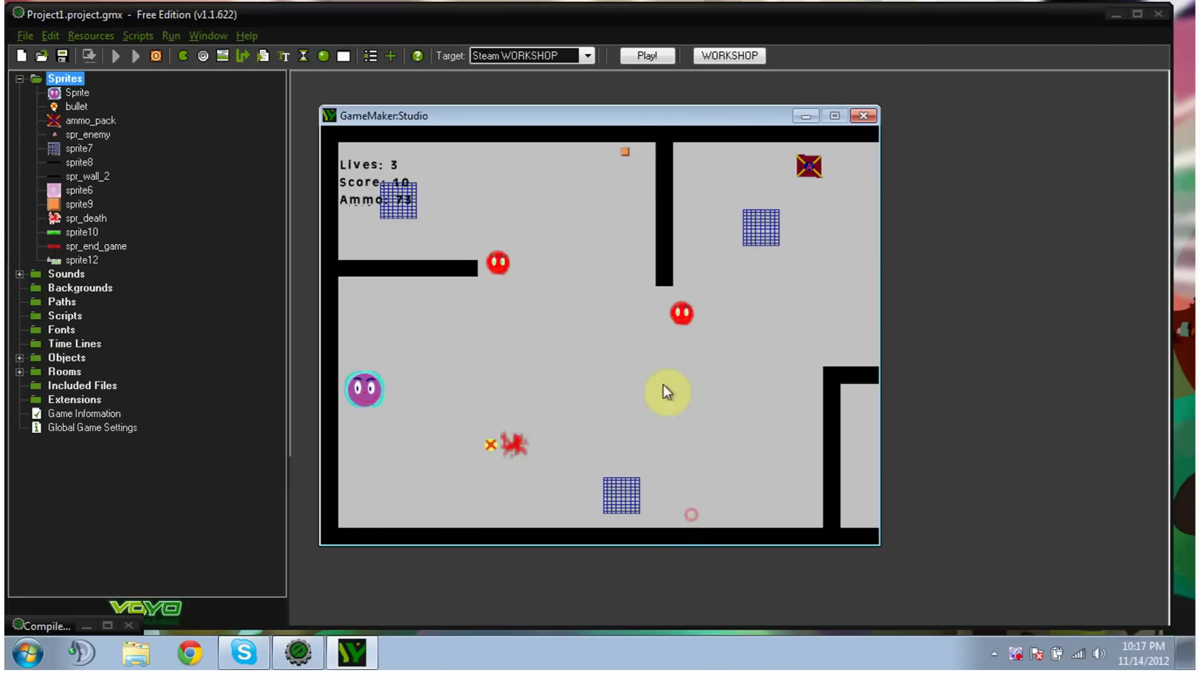
click(630, 134)
click(640, 232)
click(640, 232)
click(641, 232)
click(681, 308)
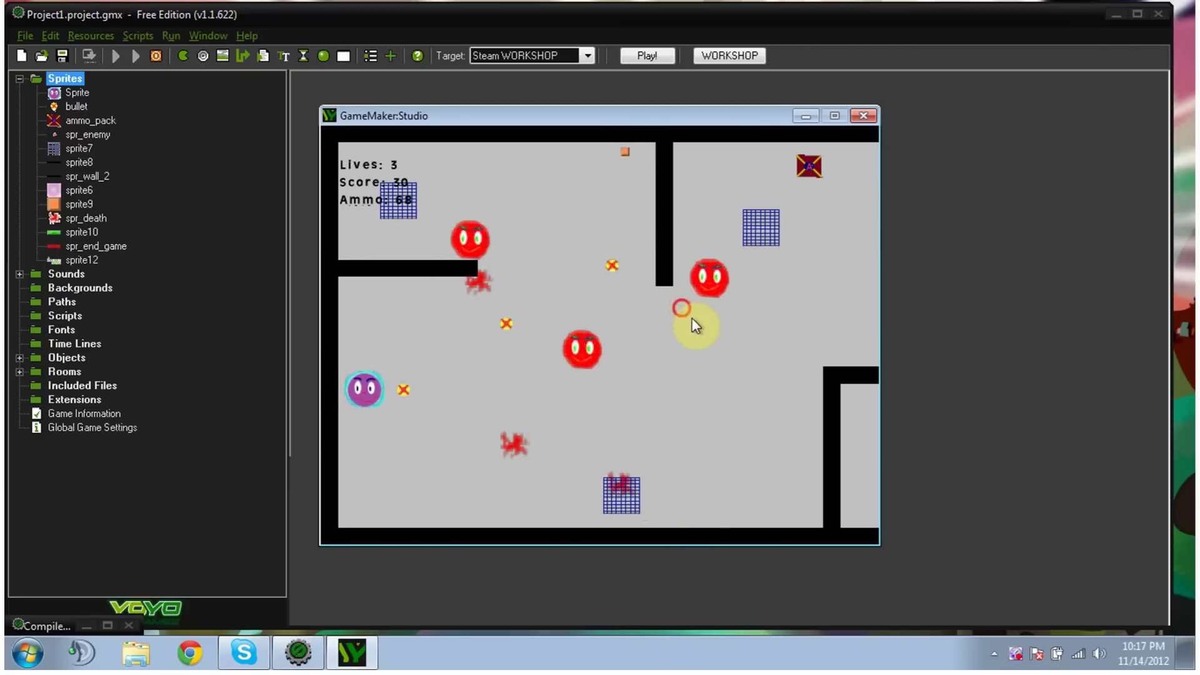
click(692, 319)
Step: Steer the player up toward the small orange block beside the upper wall, then back down
key(Up)
click(664, 239)
key(Right)
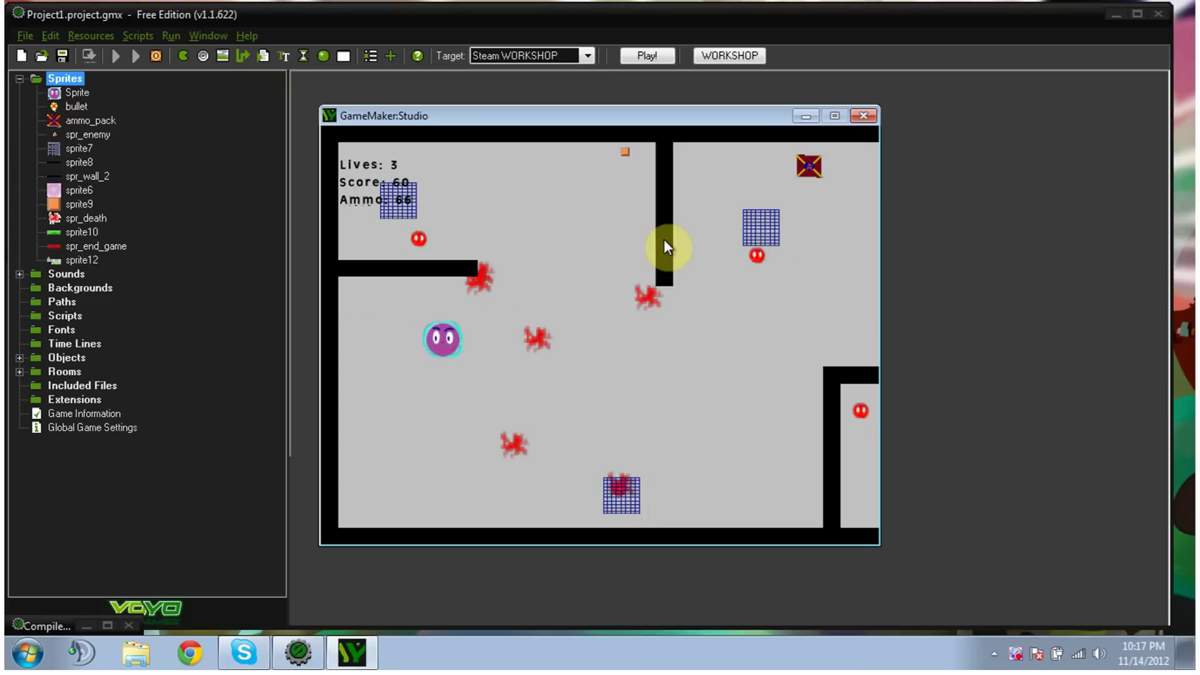
key(Up)
key(Right)
key(Up)
key(Right)
key(Left)
key(Down)
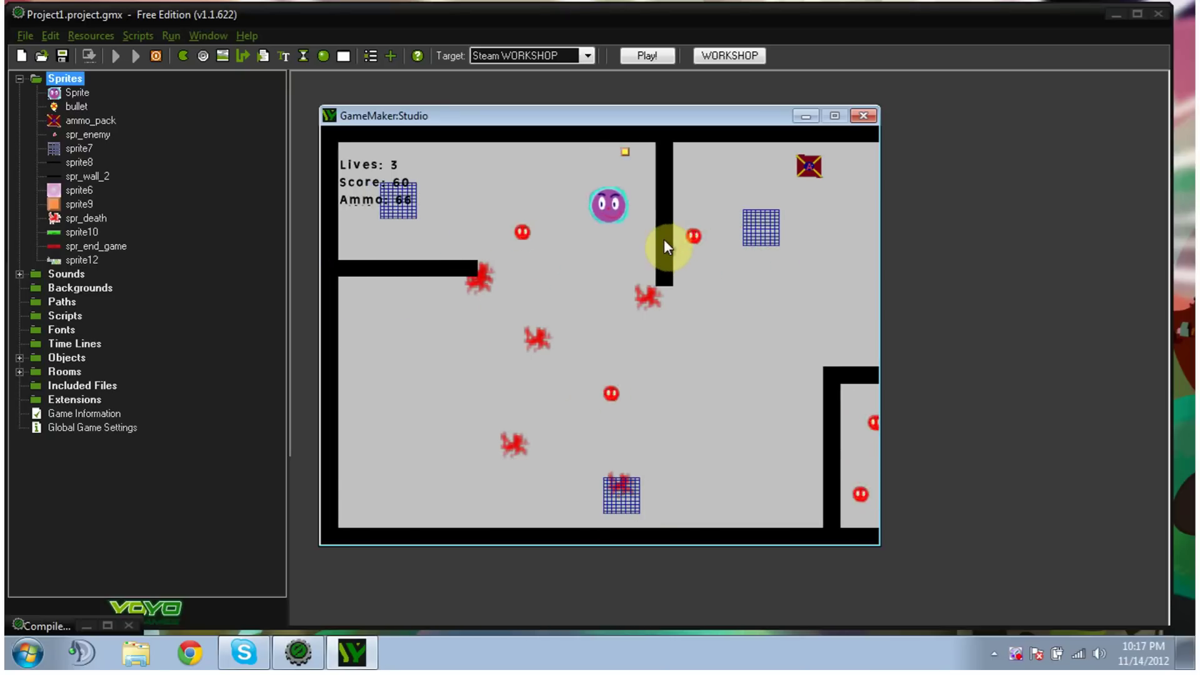
key(Down)
key(Left)
Step: Test shooting at the spawning enemies while dodging up and down near the first room's outer wall
click(691, 289)
click(686, 349)
click(688, 237)
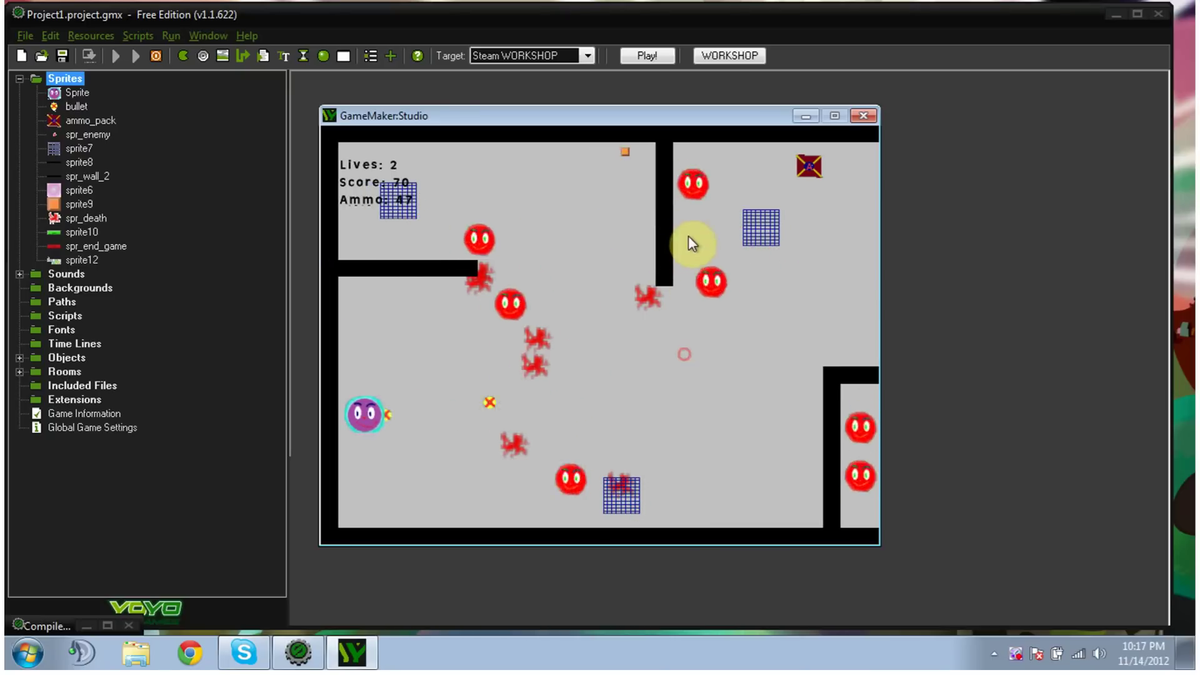
key(Up)
click(685, 209)
click(684, 209)
key(Down)
click(684, 207)
click(709, 250)
click(715, 274)
click(733, 324)
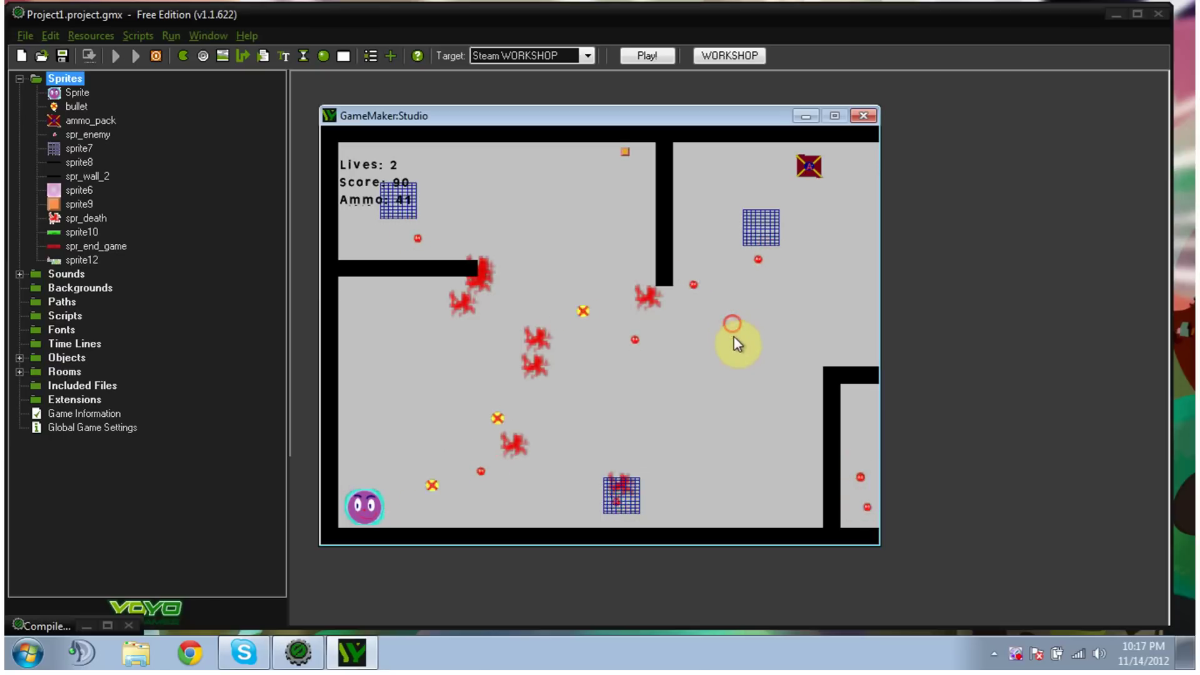
key(Up)
click(737, 340)
click(737, 340)
key(Right)
click(737, 339)
click(737, 339)
click(737, 340)
click(737, 339)
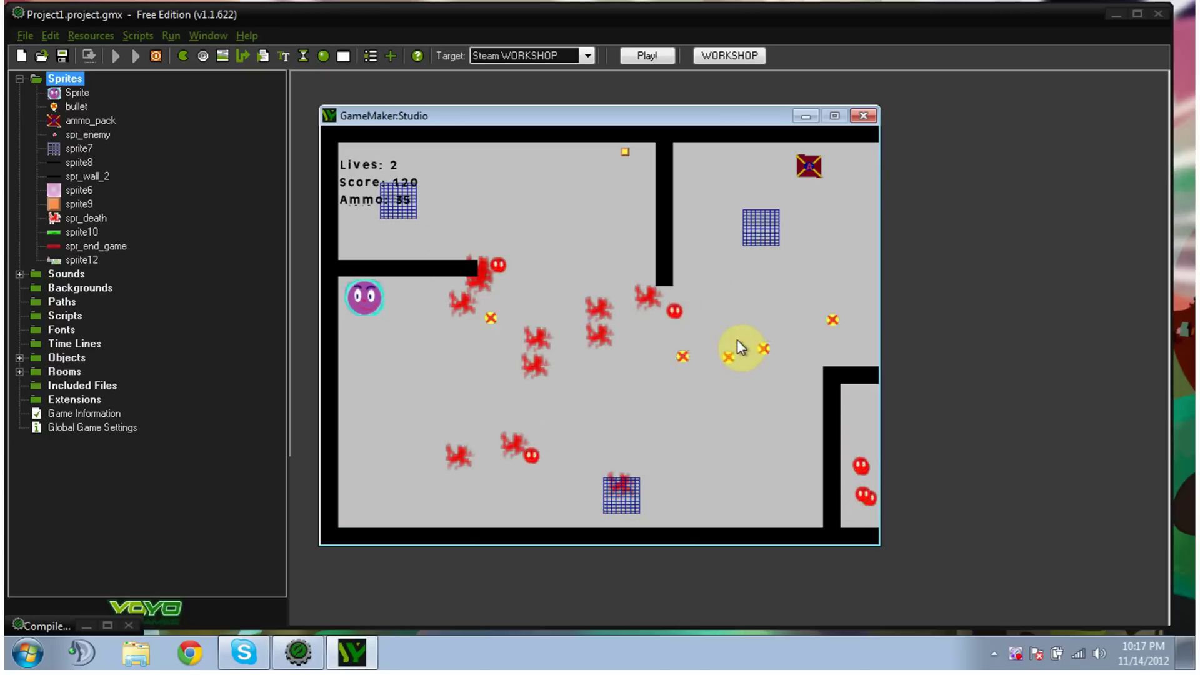
key(Down)
click(737, 340)
click(744, 373)
click(752, 396)
key(Up)
click(753, 396)
key(Right)
click(753, 396)
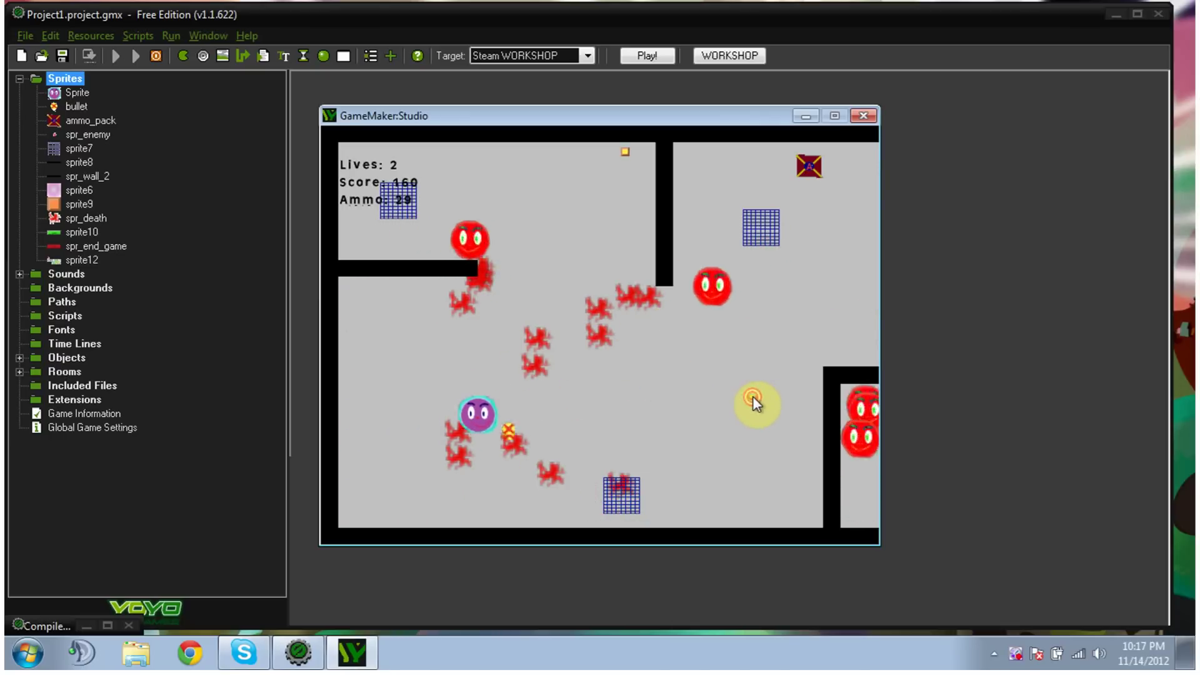
Step: Move the player into the corridor between the two black walls and shoot at the surrounding enemies
key(Right)
key(Up)
key(Right)
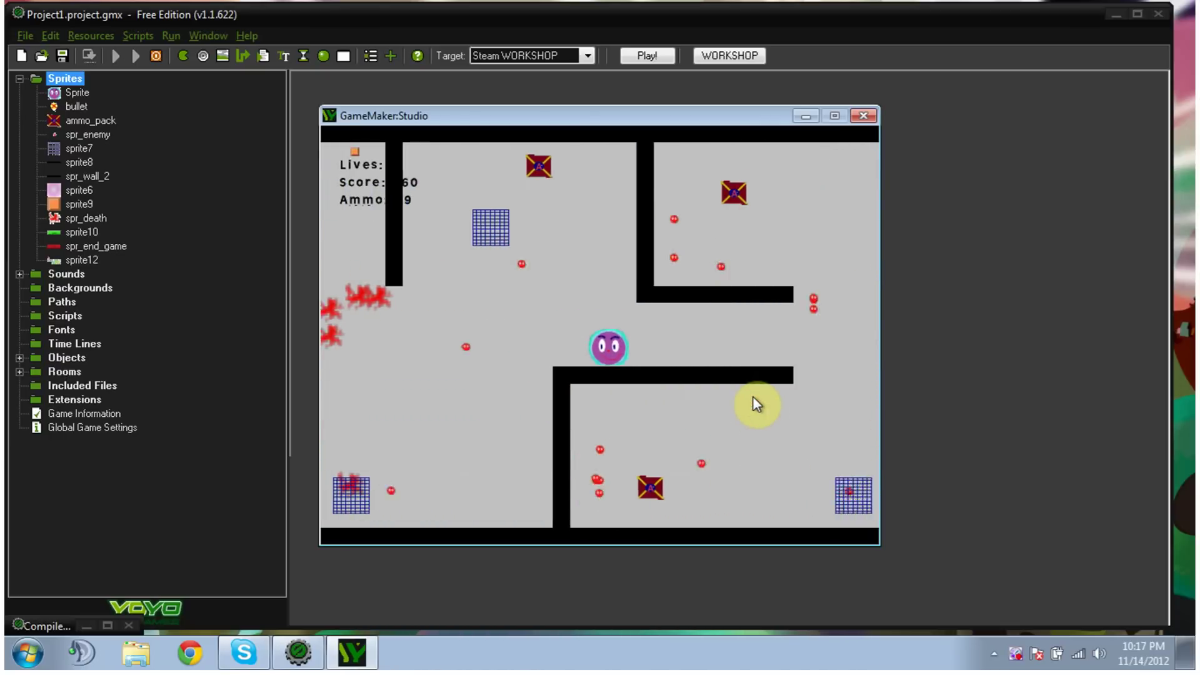
click(753, 396)
key(Left)
click(753, 396)
click(752, 394)
key(Right)
click(745, 161)
click(775, 230)
click(779, 287)
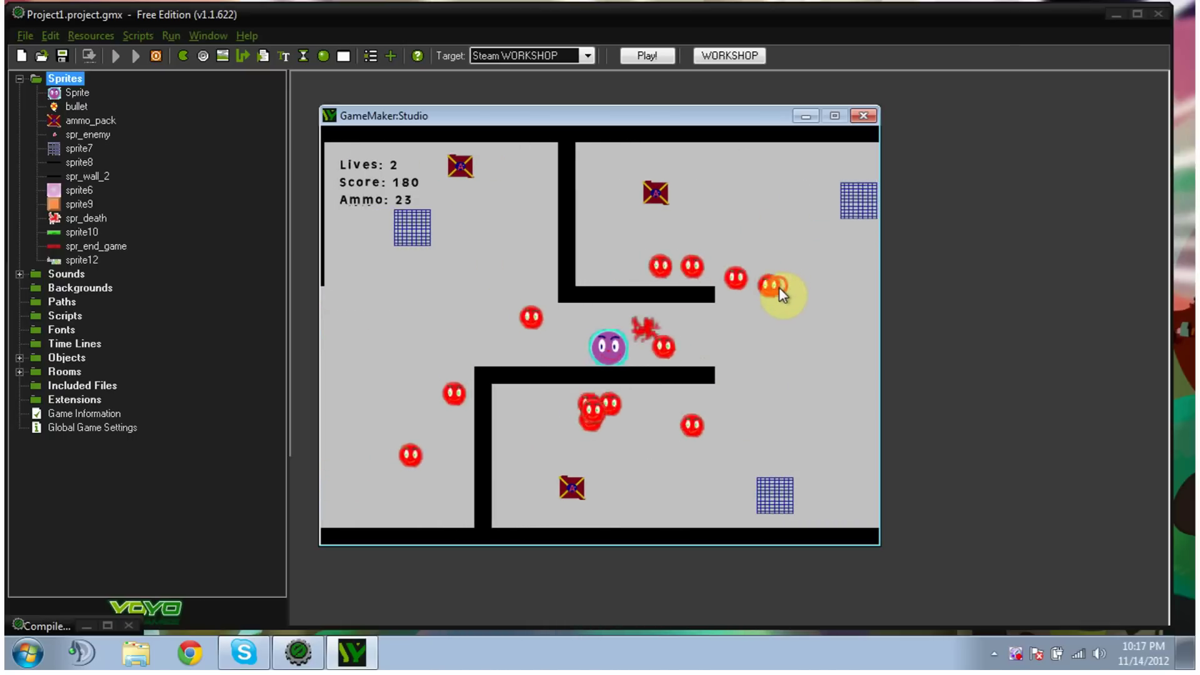
click(781, 290)
click(781, 290)
click(781, 291)
key(Left)
click(782, 290)
click(782, 290)
key(Up)
click(782, 290)
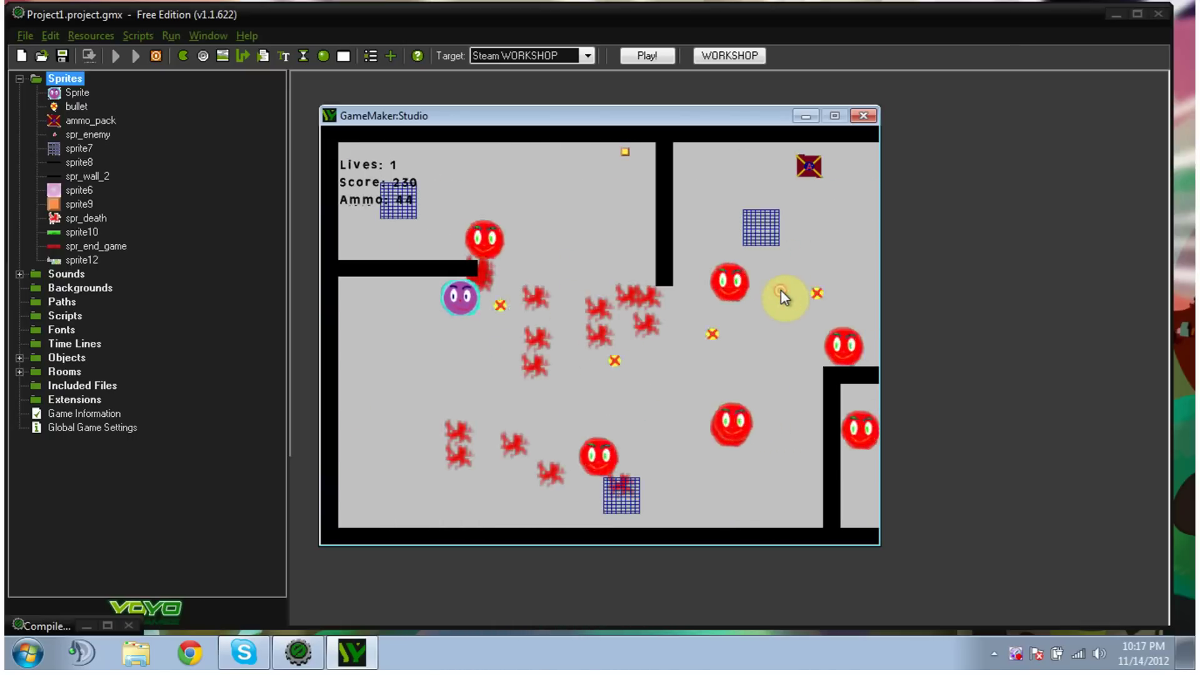
Step: Keep dodging and firing at the enemy waves around the first room's starting area
key(Down)
drag(781, 290, 781, 290)
key(Up)
key(Left)
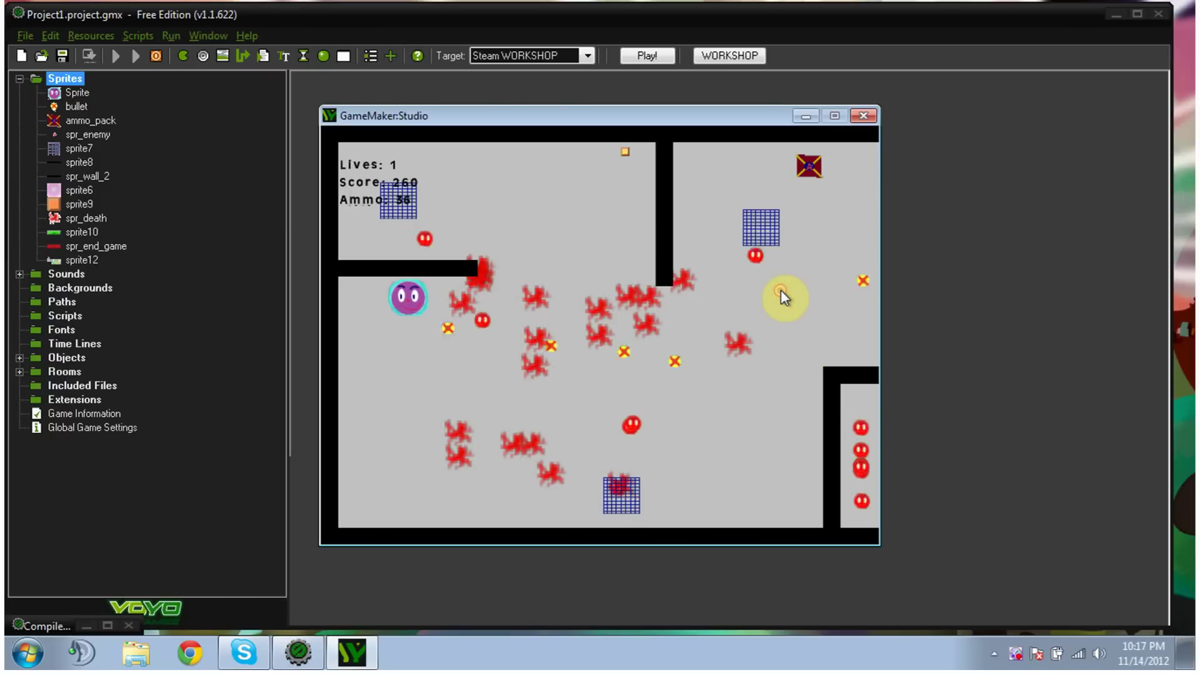
key(Down)
click(781, 290)
click(782, 290)
click(781, 290)
click(781, 290)
key(Right)
click(782, 290)
key(Left)
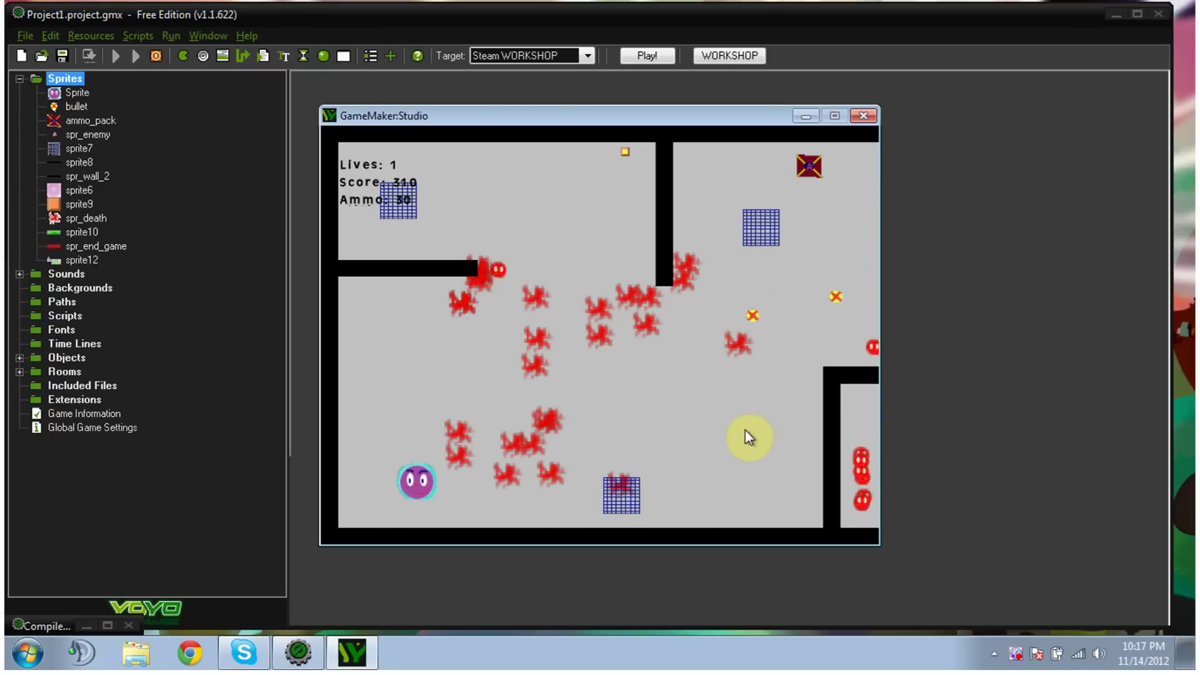
key(Up)
click(745, 430)
click(719, 383)
key(Down)
click(719, 383)
key(Right)
key(Up)
click(719, 383)
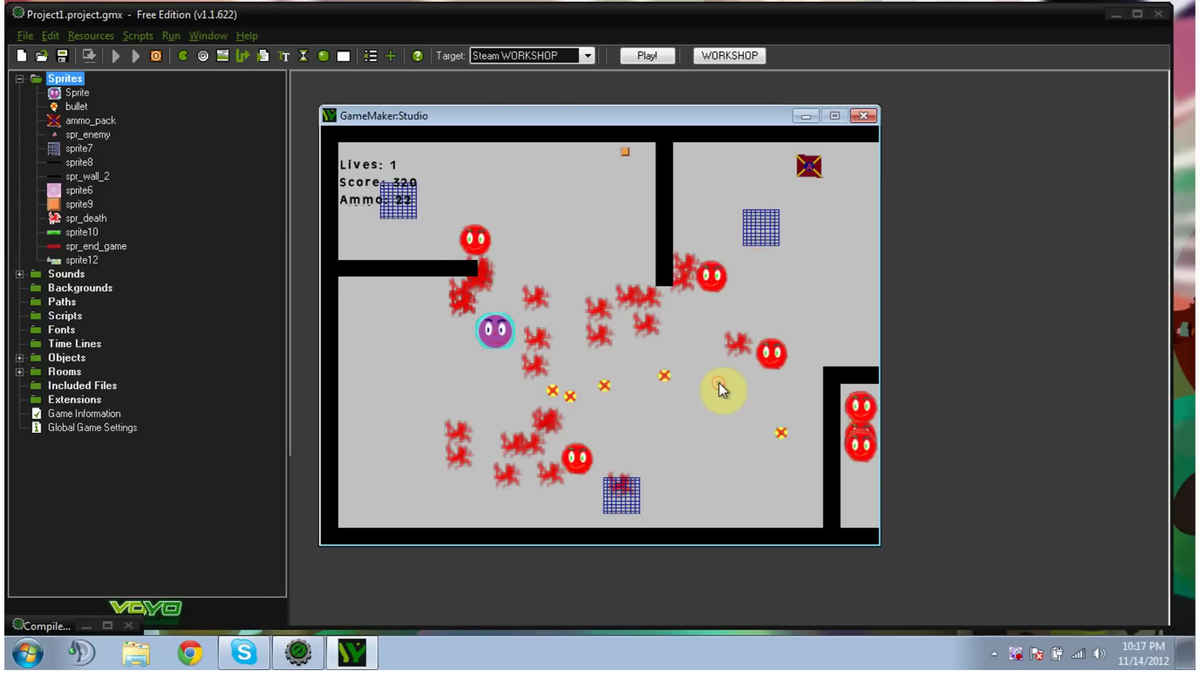
key(Down)
click(719, 383)
key(Left)
click(719, 383)
key(Down)
click(719, 382)
key(Up)
click(719, 383)
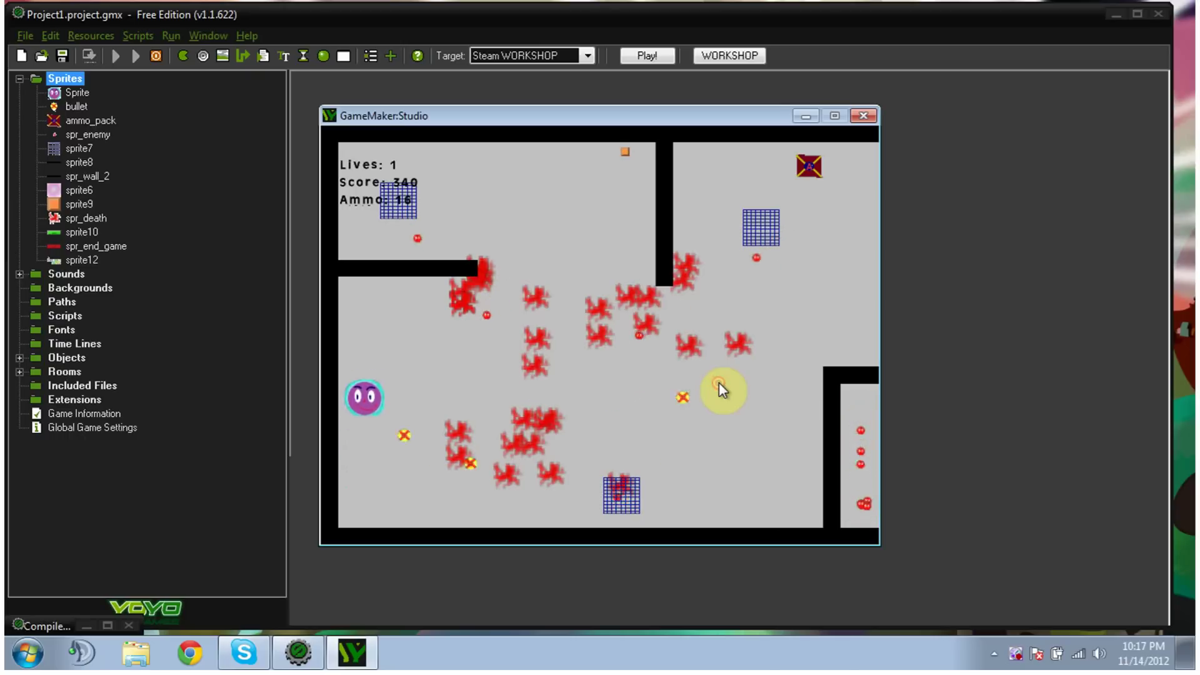
key(Up)
click(719, 383)
key(Down)
click(719, 383)
key(Right)
click(719, 382)
key(Up)
click(719, 383)
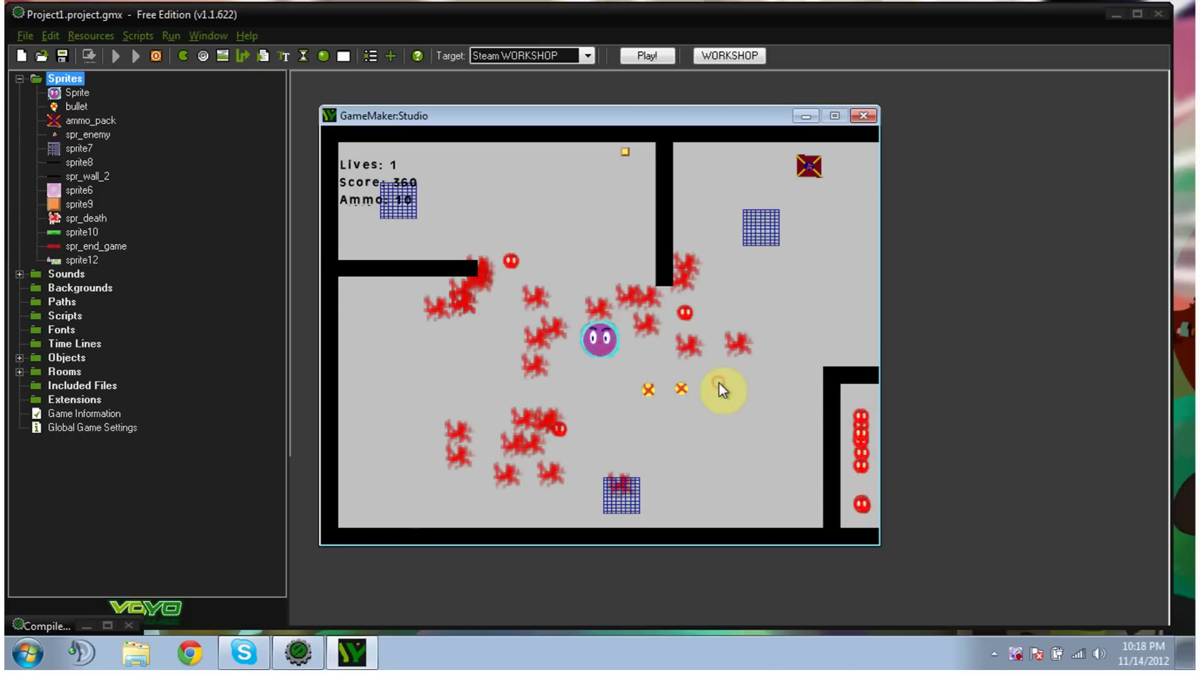
Step: Shoot the way through the walled corridor and bring the player out on its far side
key(Down)
key(Right)
key(Up)
click(719, 383)
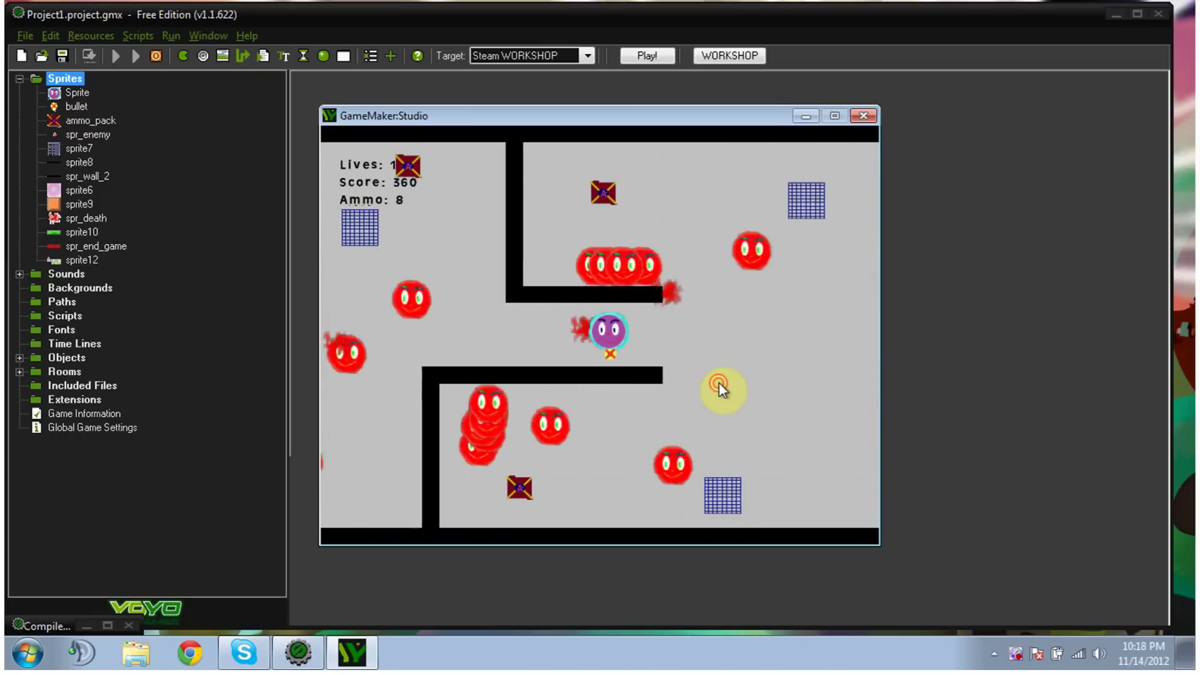
click(719, 383)
click(719, 383)
click(719, 383)
key(Down)
key(Right)
key(Down)
Step: Collect the ammo pack below the lower wall and the one in the room's far upper corner
key(Right)
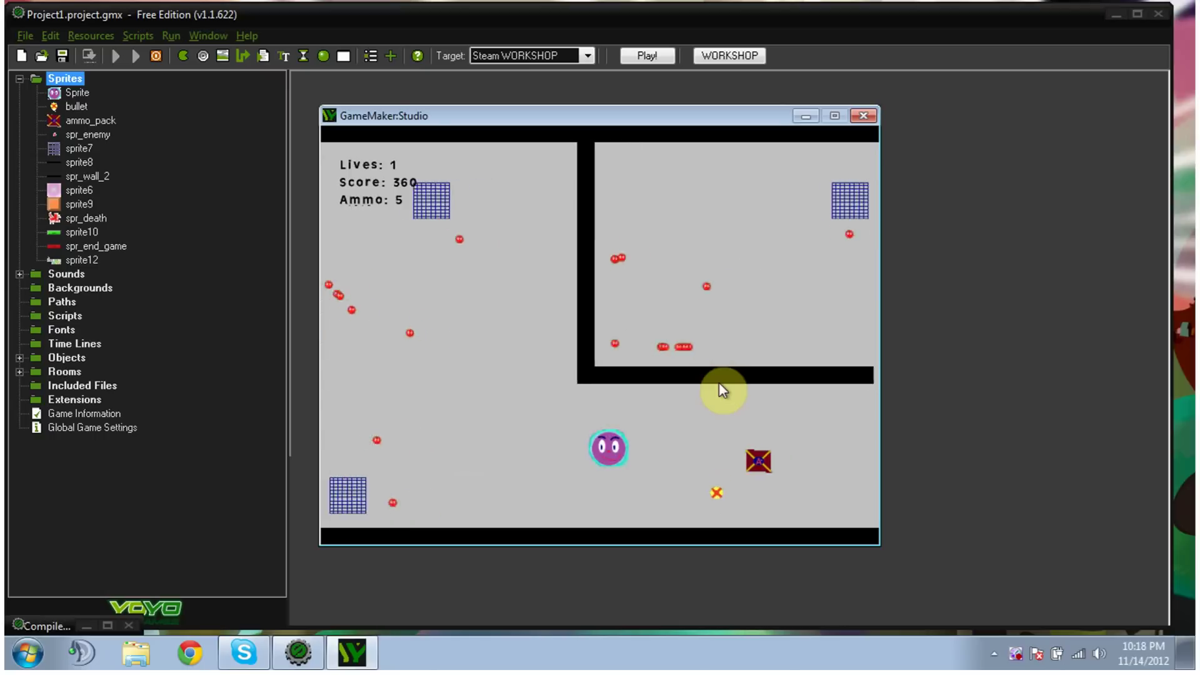
key(Down)
key(Right)
key(Up)
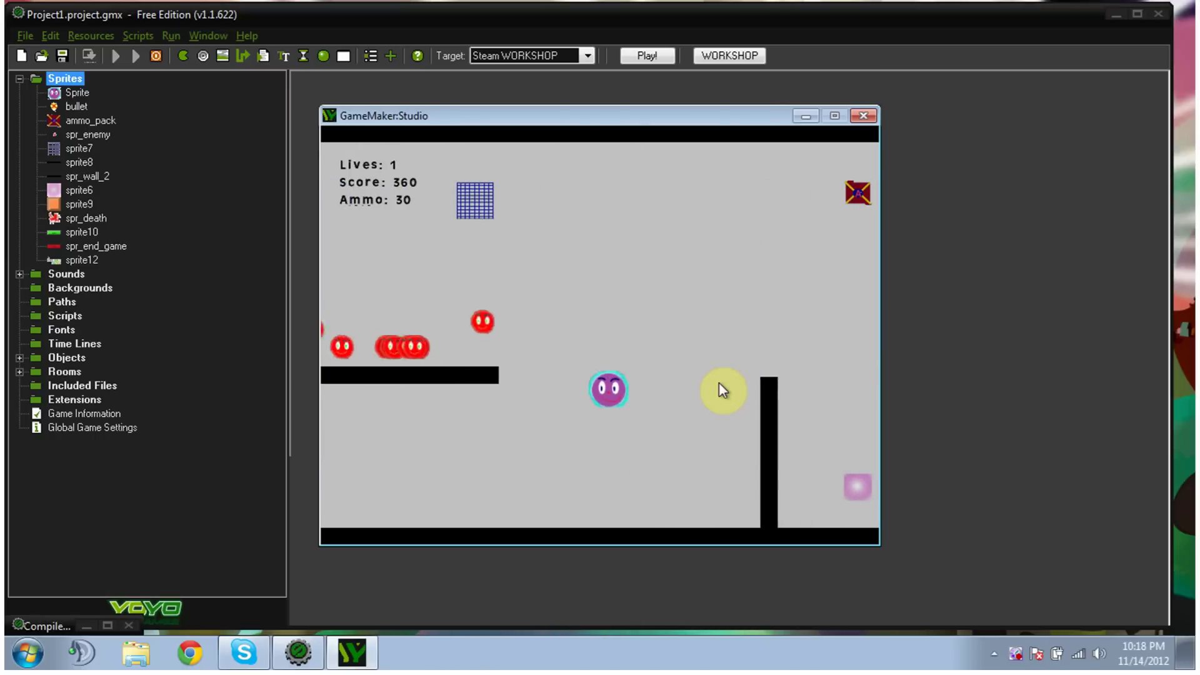
key(Up)
Step: Guide the player down behind the short vertical wall into the pink portal to enter the next room
key(Right)
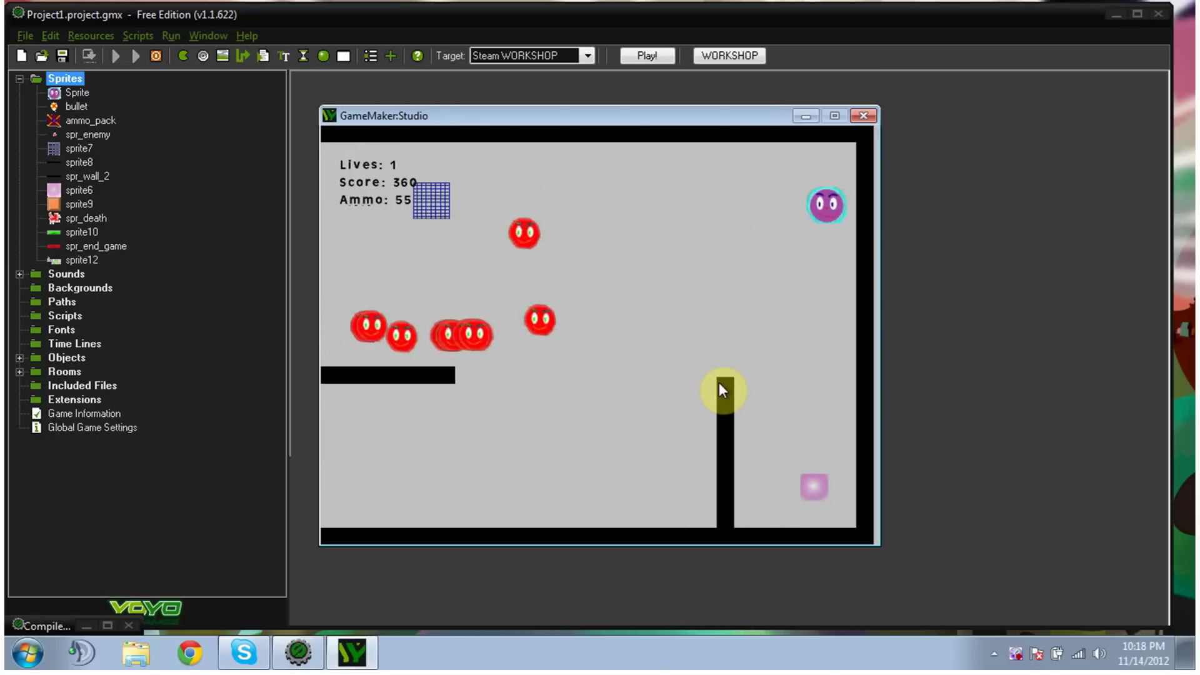
key(Down)
key(Left)
key(Right)
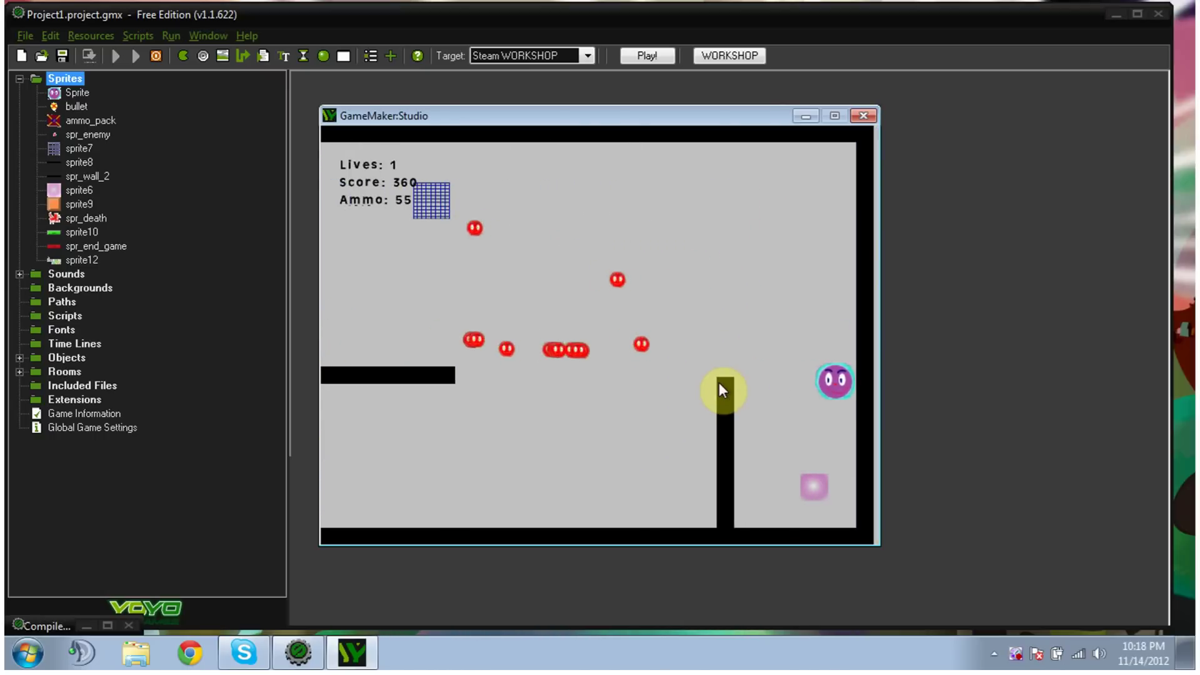
key(Down)
Step: Move the player into the room's far upper corner and keep shooting the enemies emerging from the two grid-patterned spawners
key(Right)
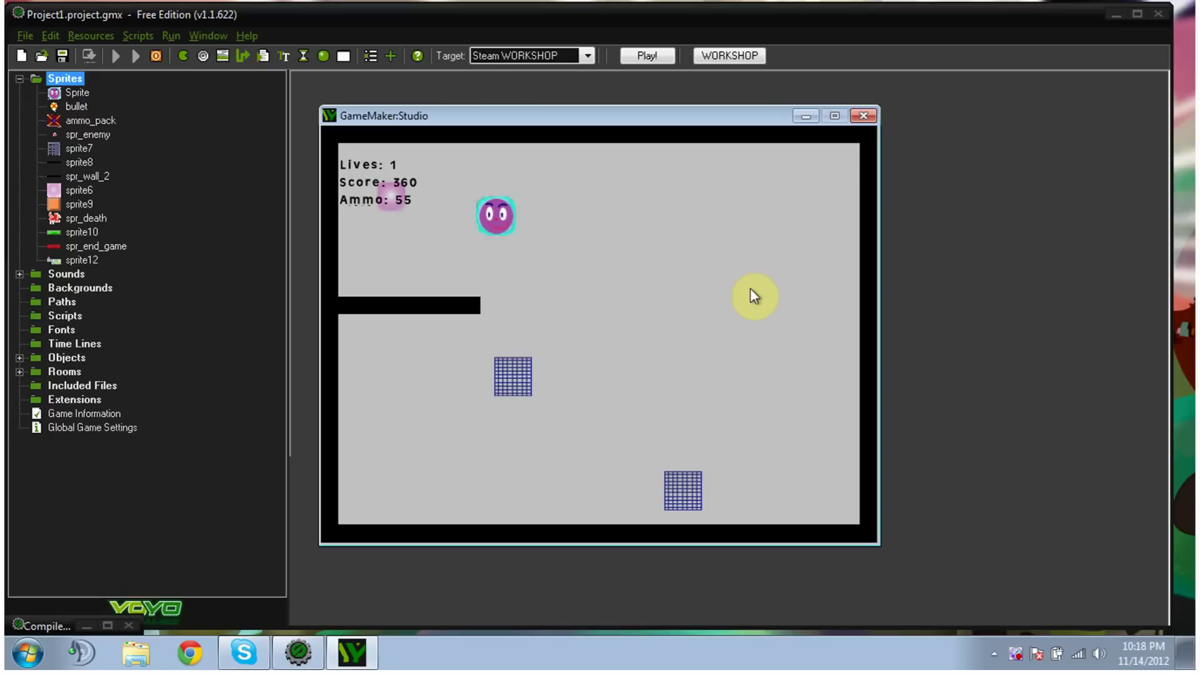
key(Right)
key(Up)
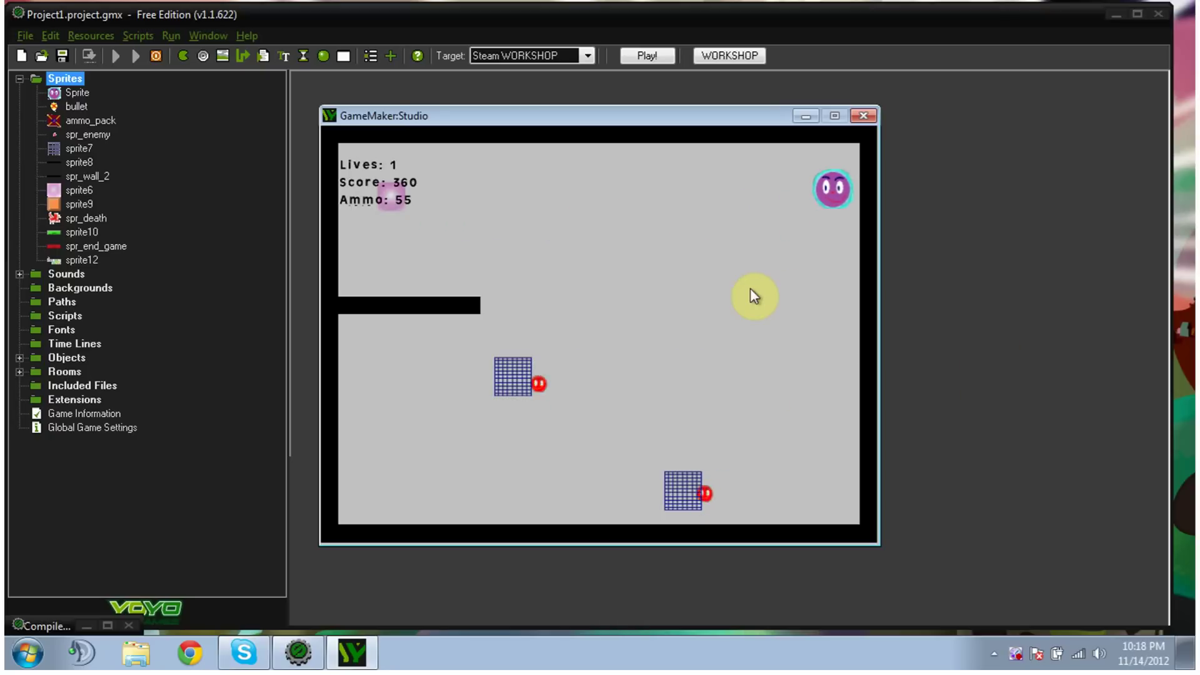
click(594, 326)
click(734, 396)
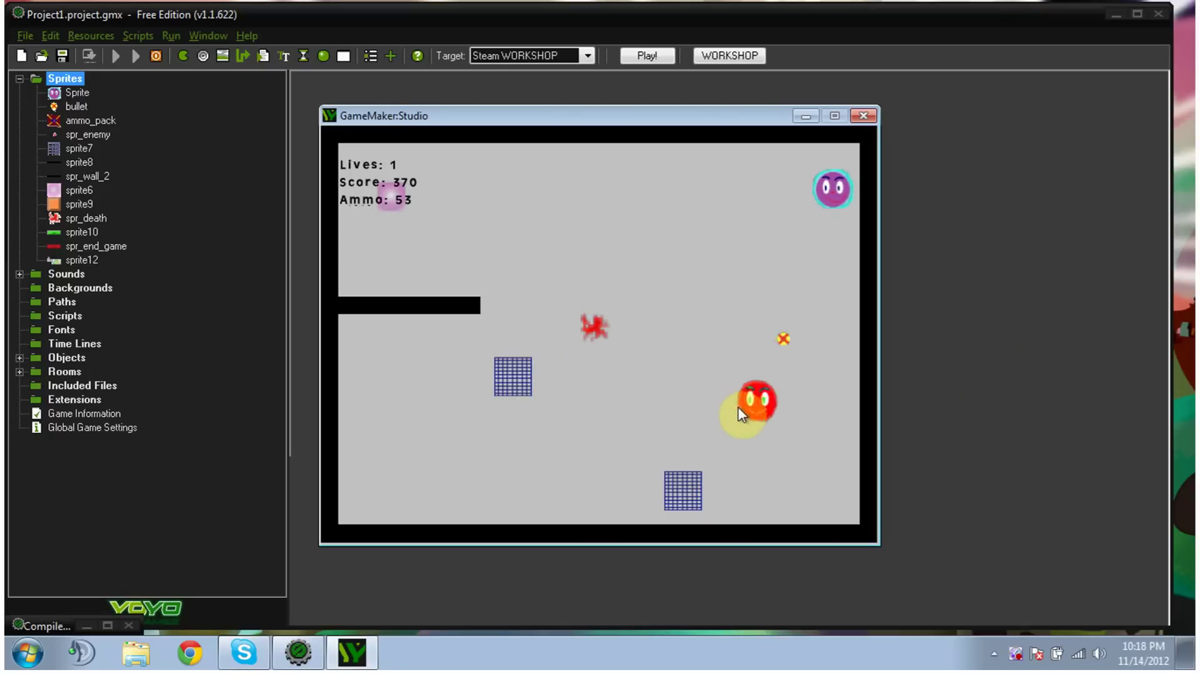
click(576, 365)
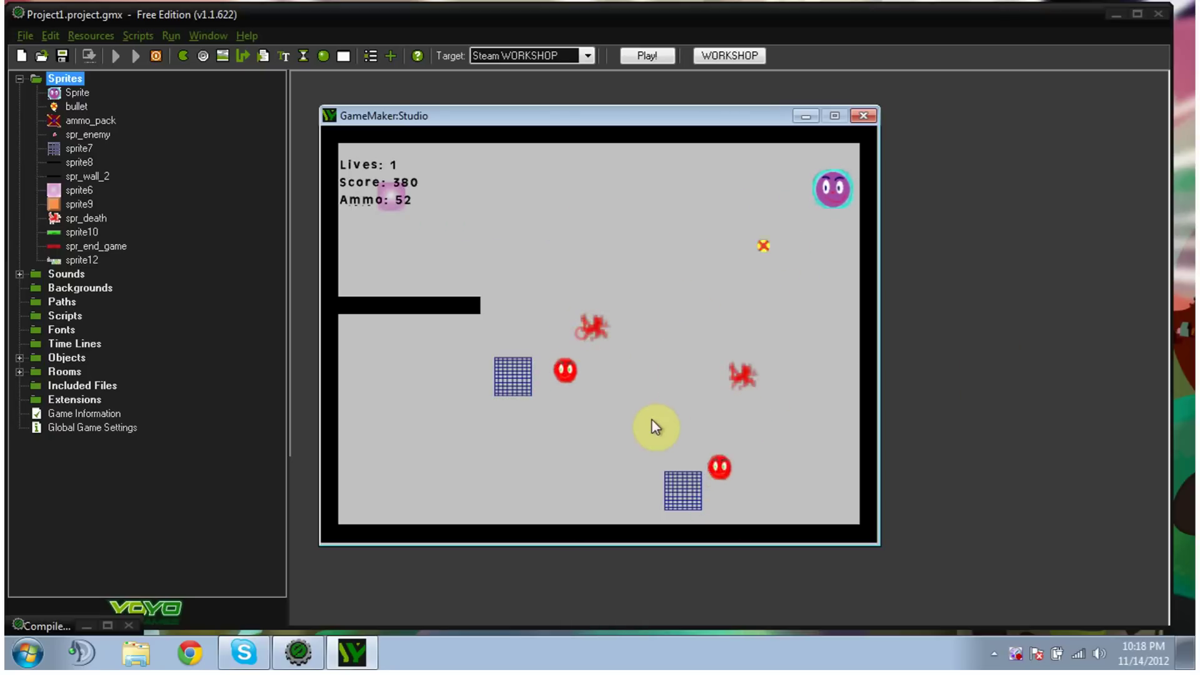
click(737, 408)
click(584, 356)
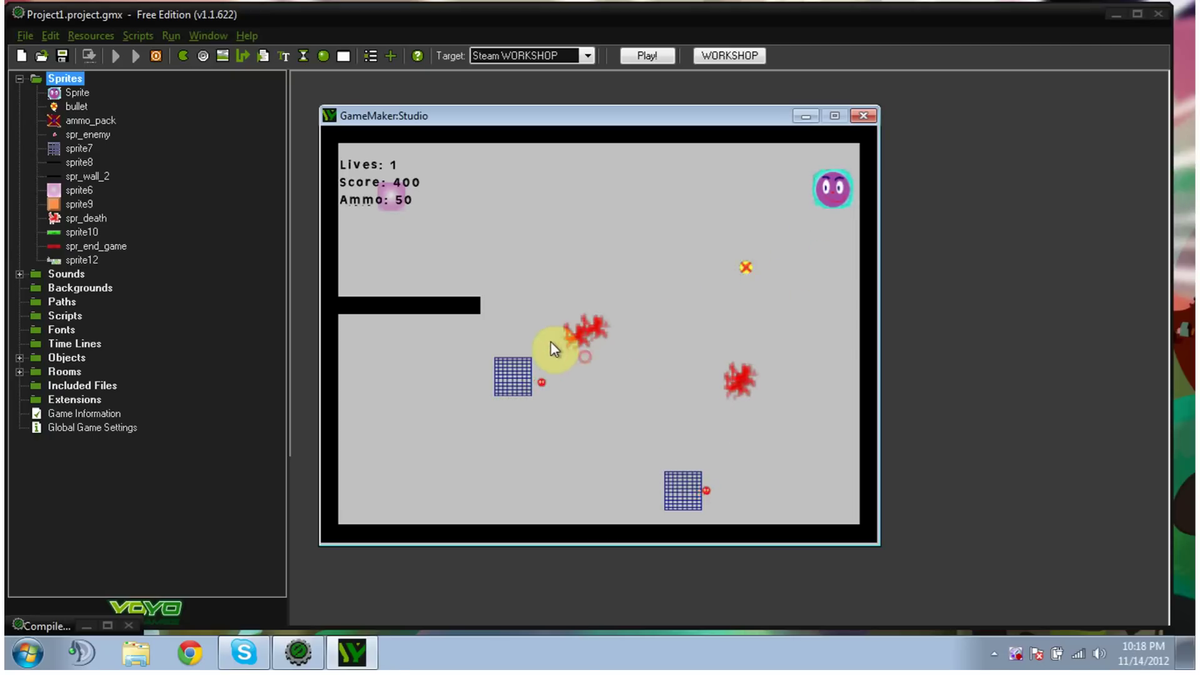
click(735, 451)
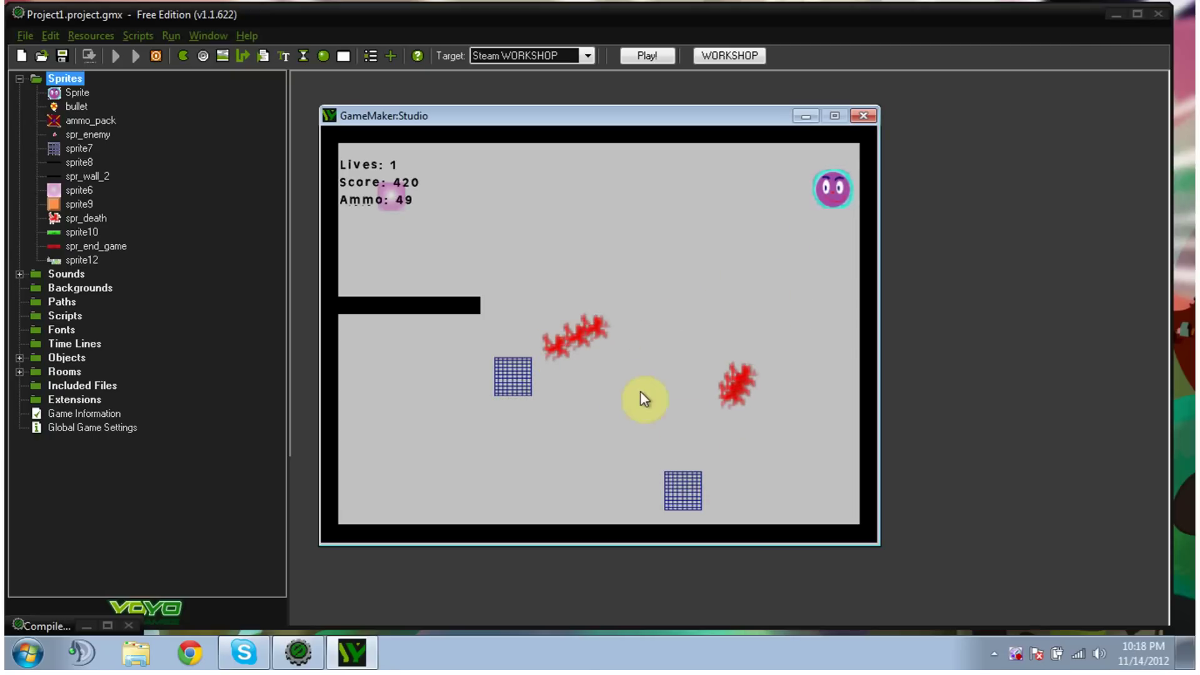
click(599, 348)
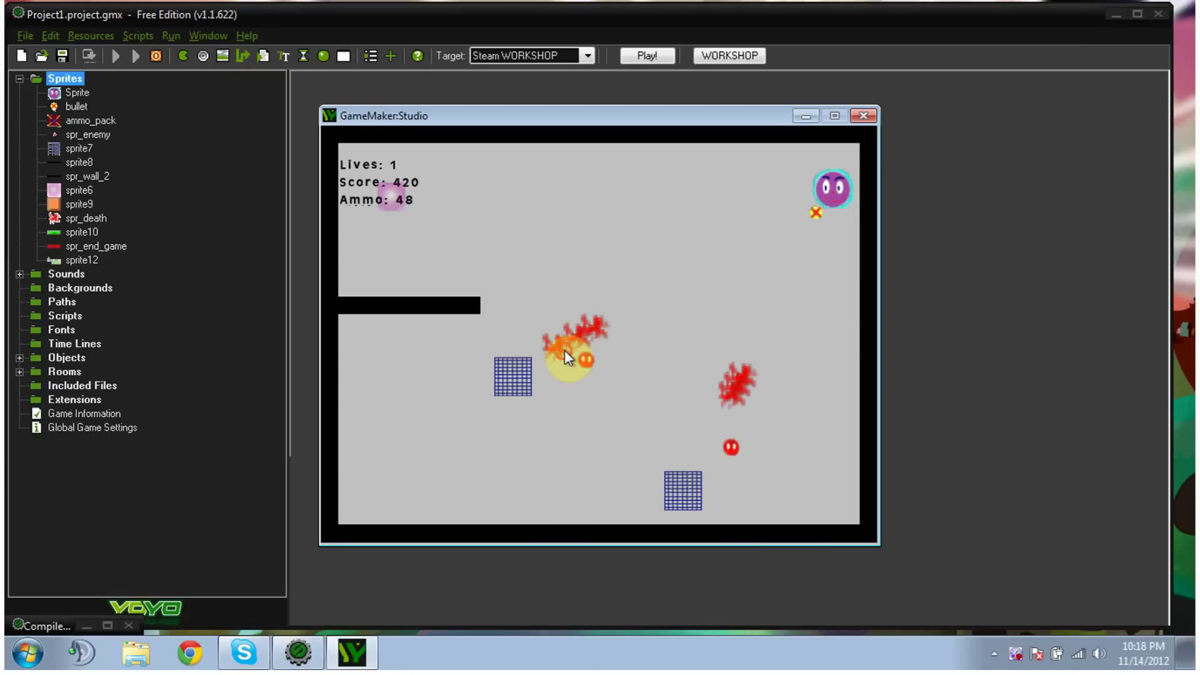
click(738, 422)
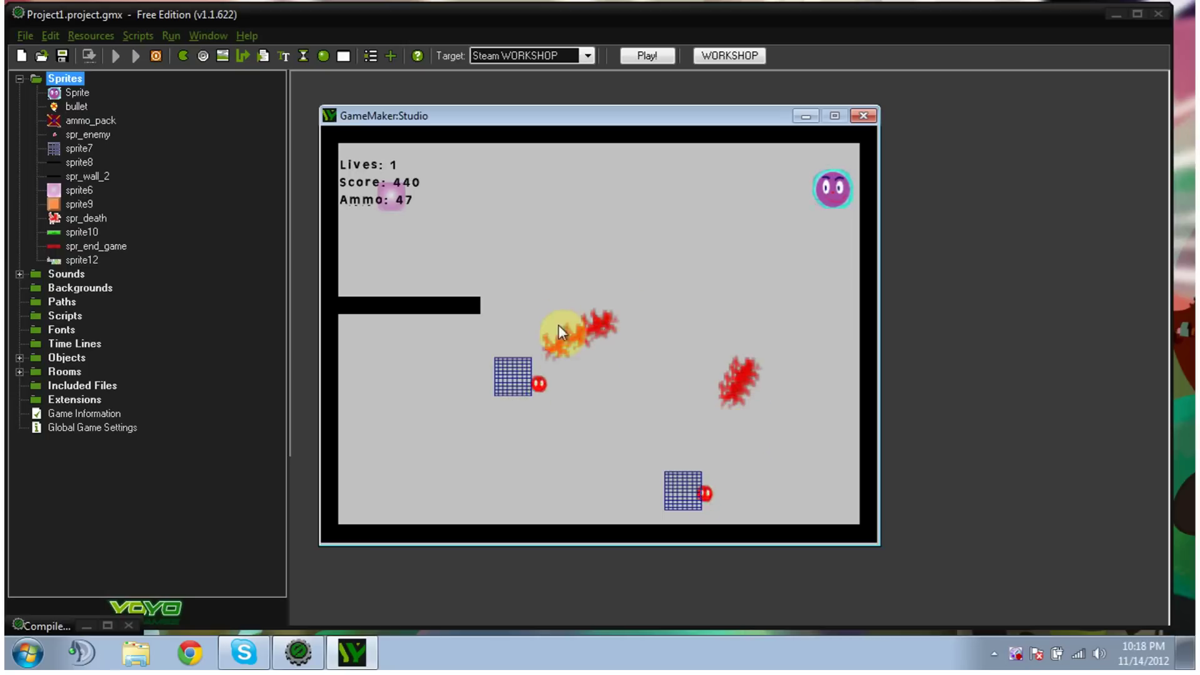
click(575, 351)
click(756, 442)
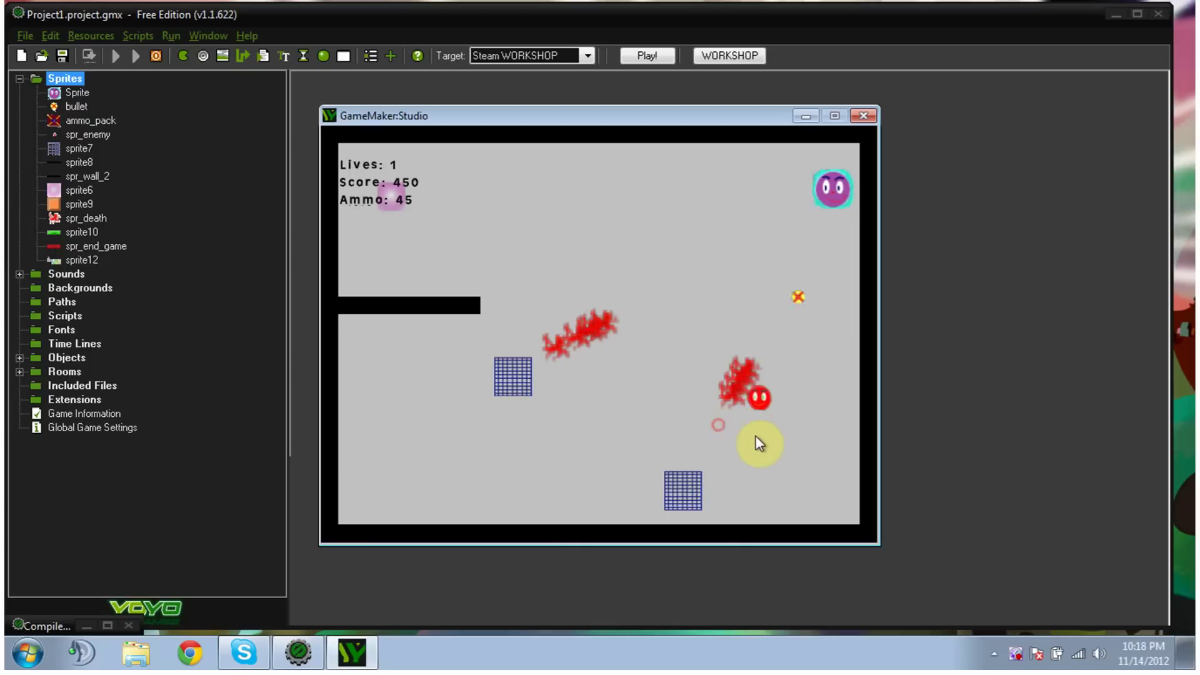
click(550, 383)
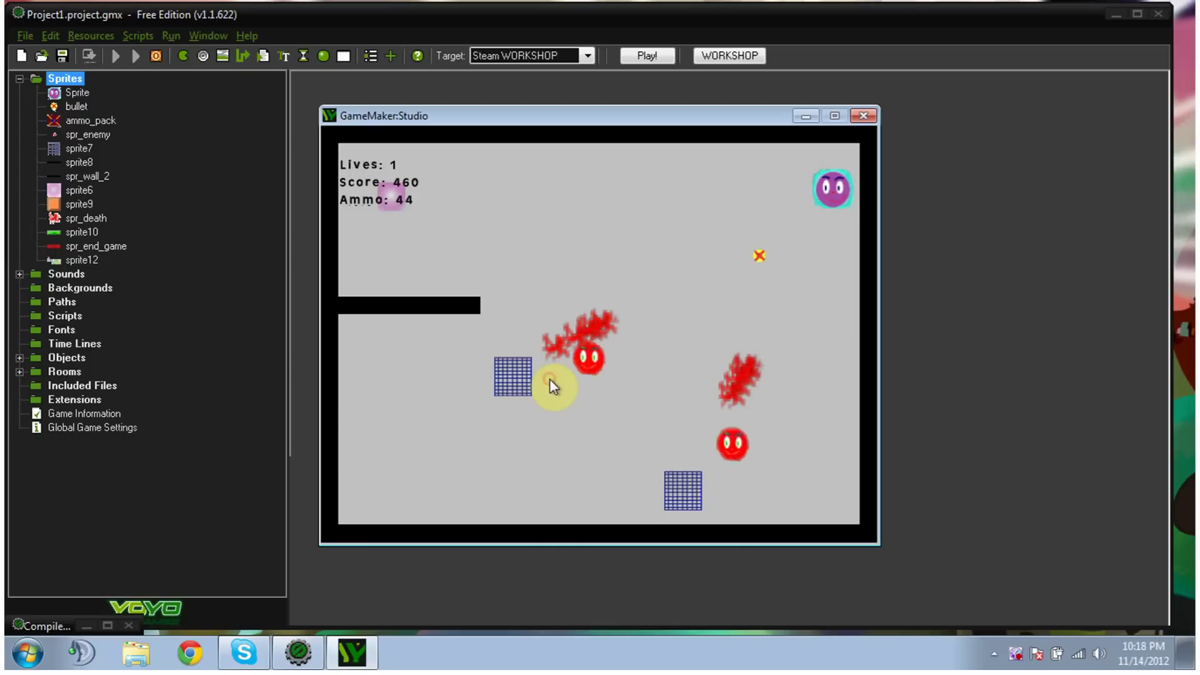
click(741, 400)
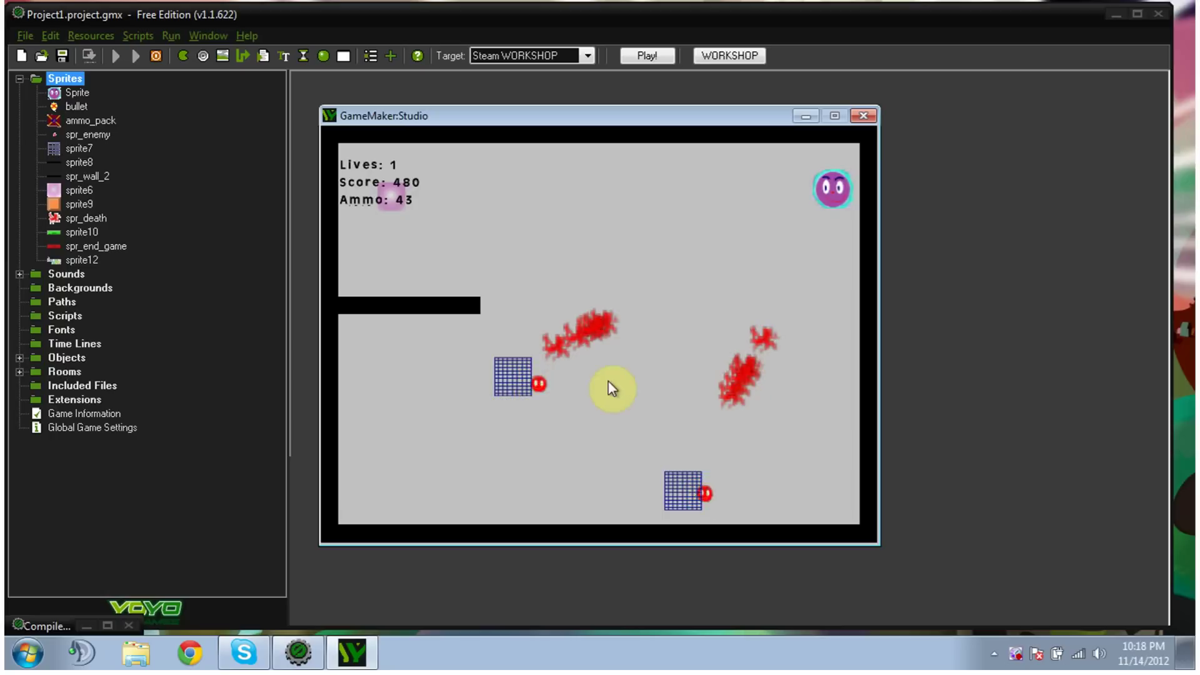
click(571, 363)
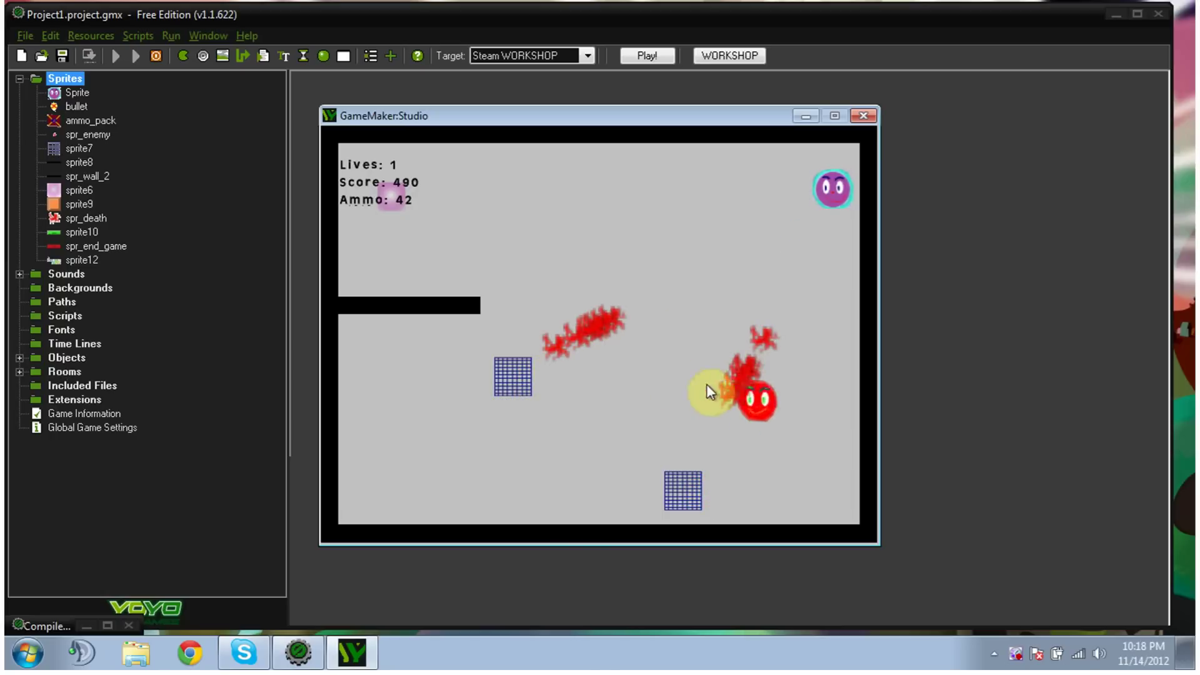
click(735, 399)
click(538, 374)
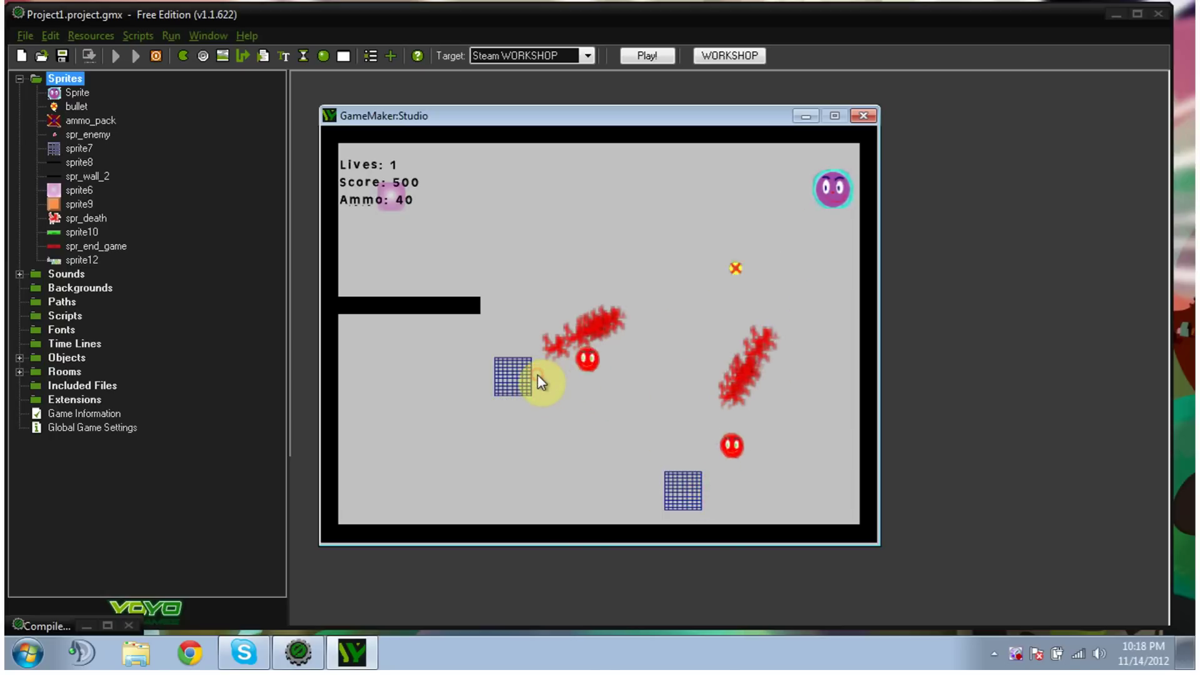
click(772, 417)
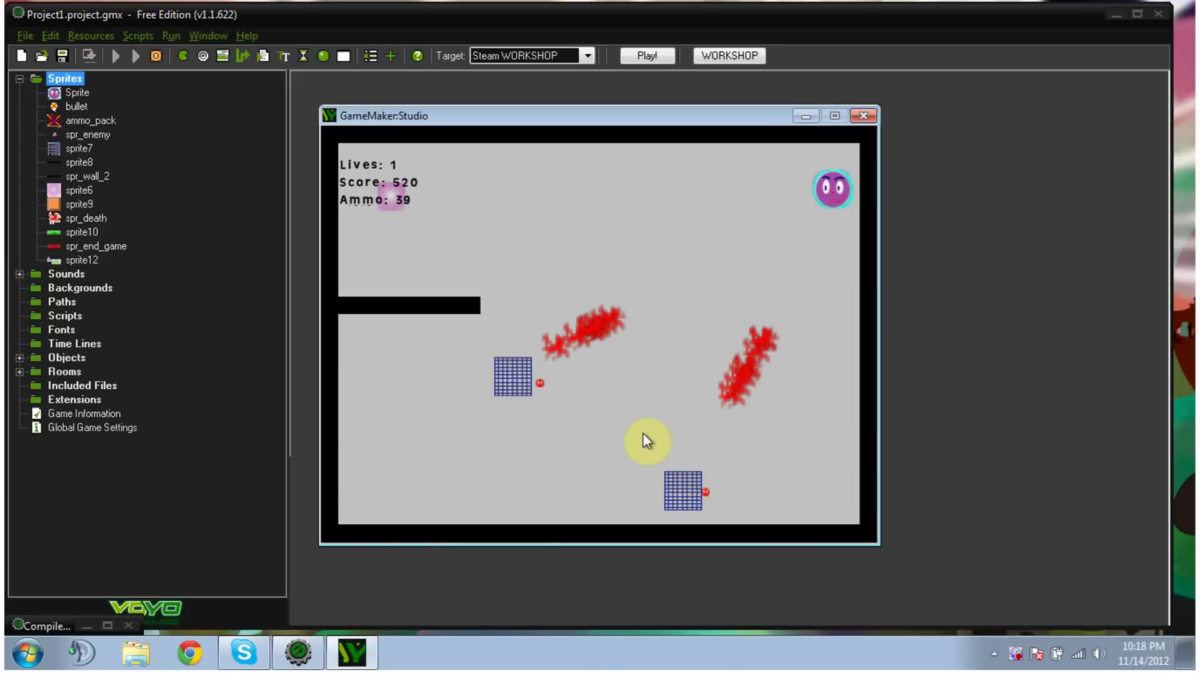
click(504, 380)
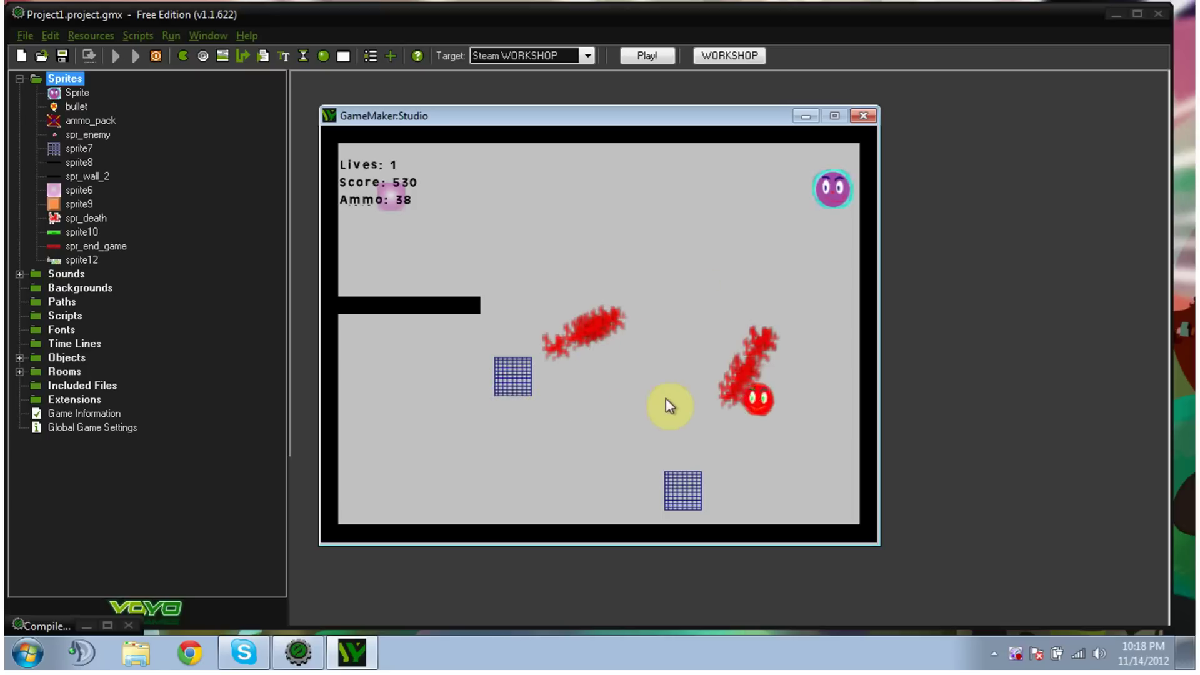
click(709, 421)
click(714, 452)
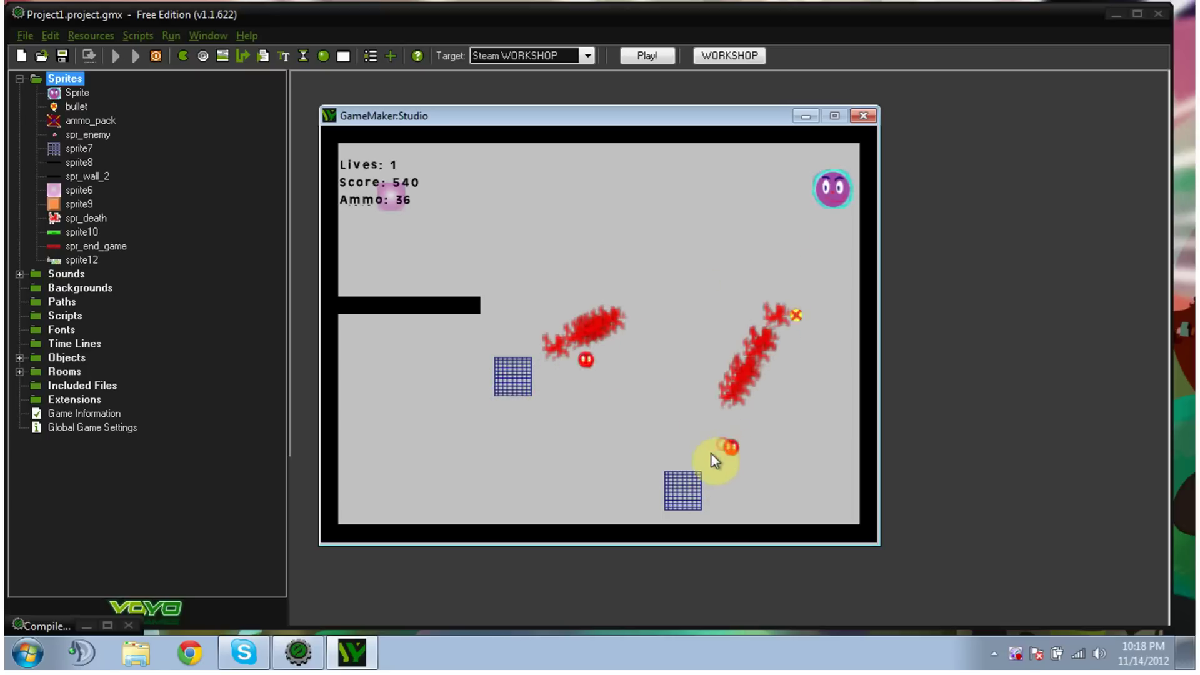
click(532, 367)
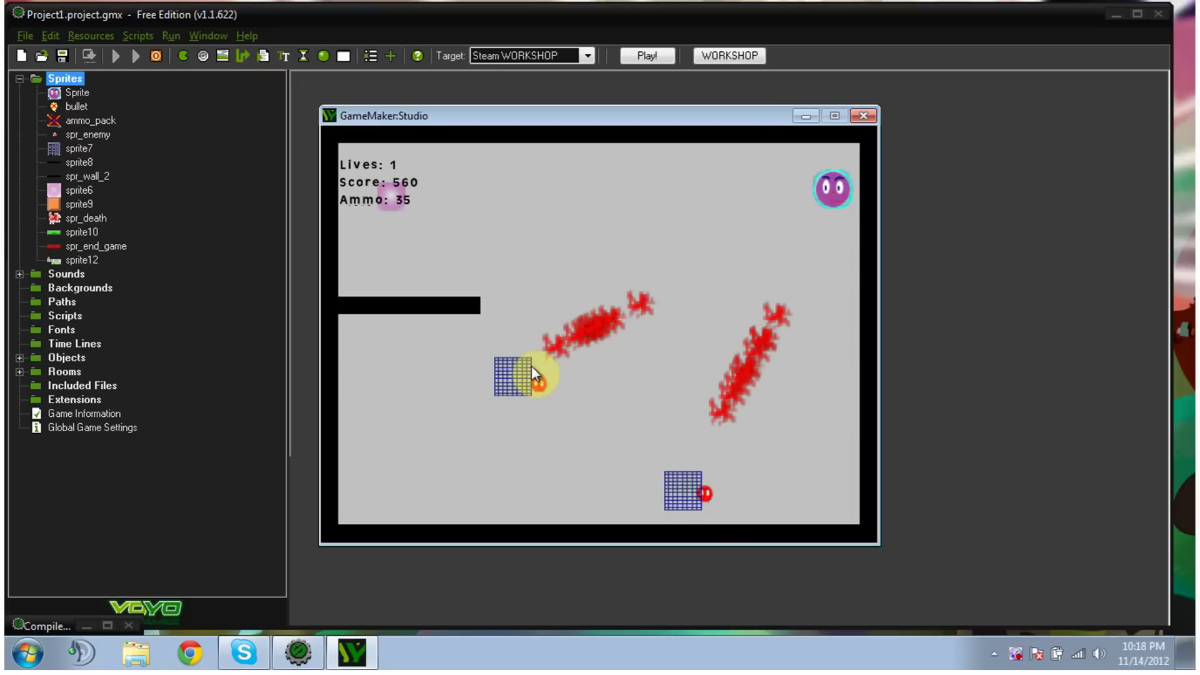
click(532, 367)
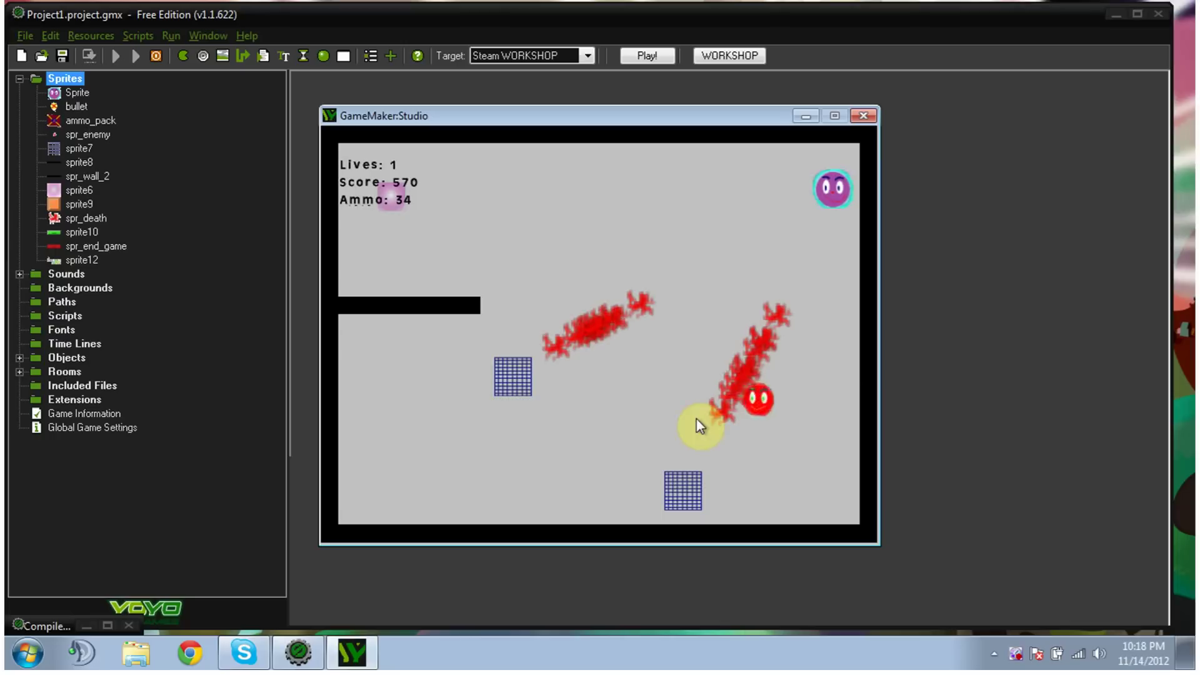
click(710, 473)
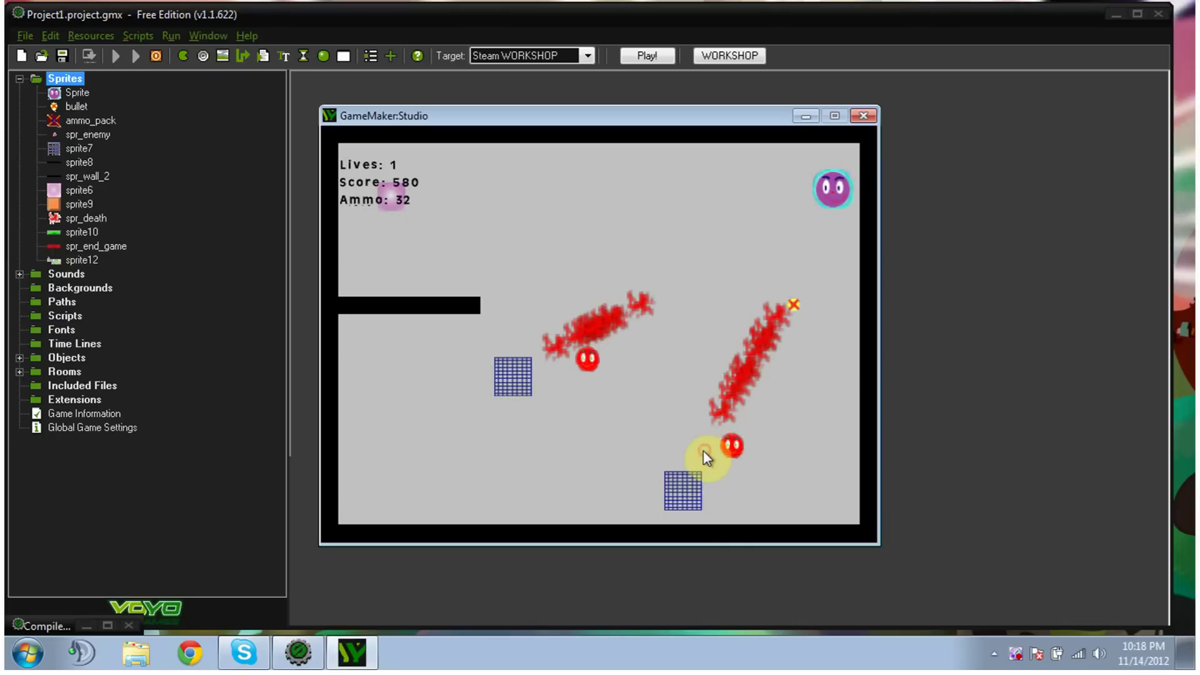
click(580, 347)
click(602, 360)
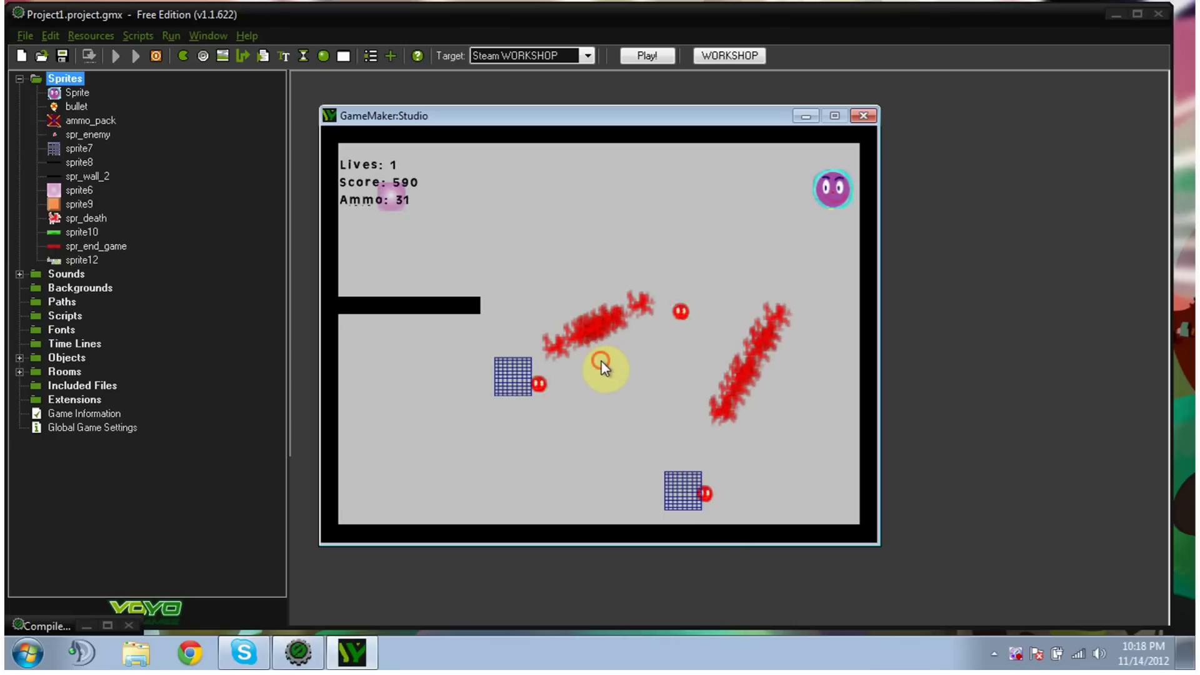
click(546, 369)
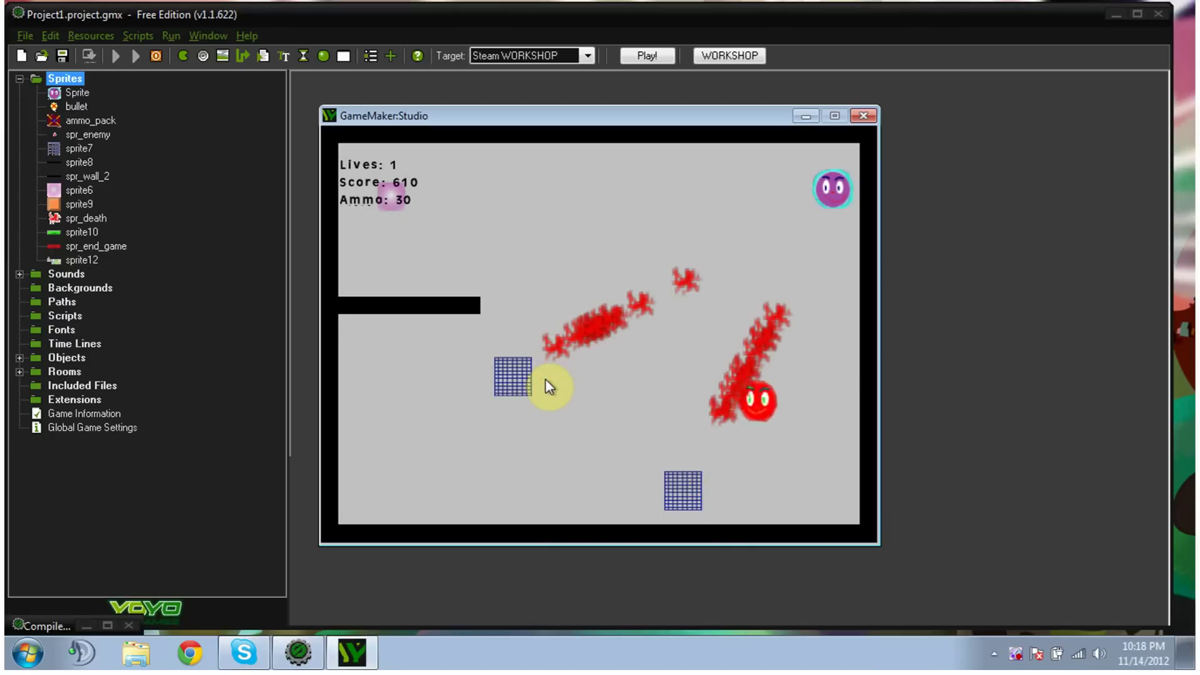
click(545, 380)
click(737, 400)
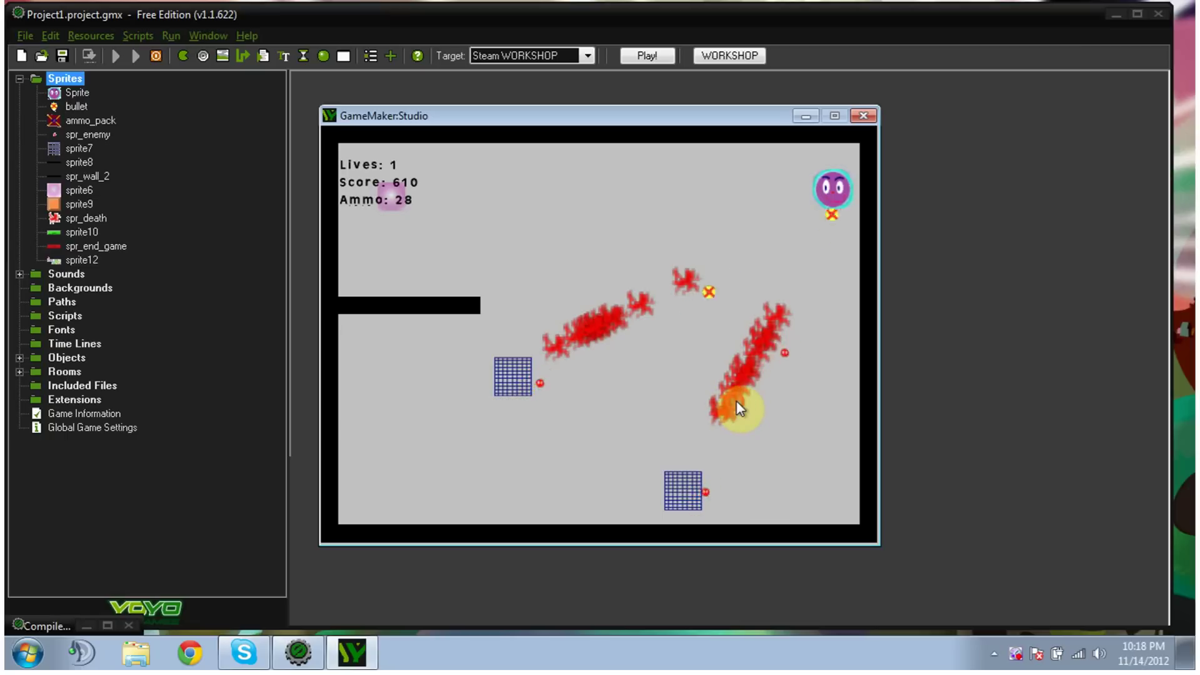
click(684, 423)
click(550, 345)
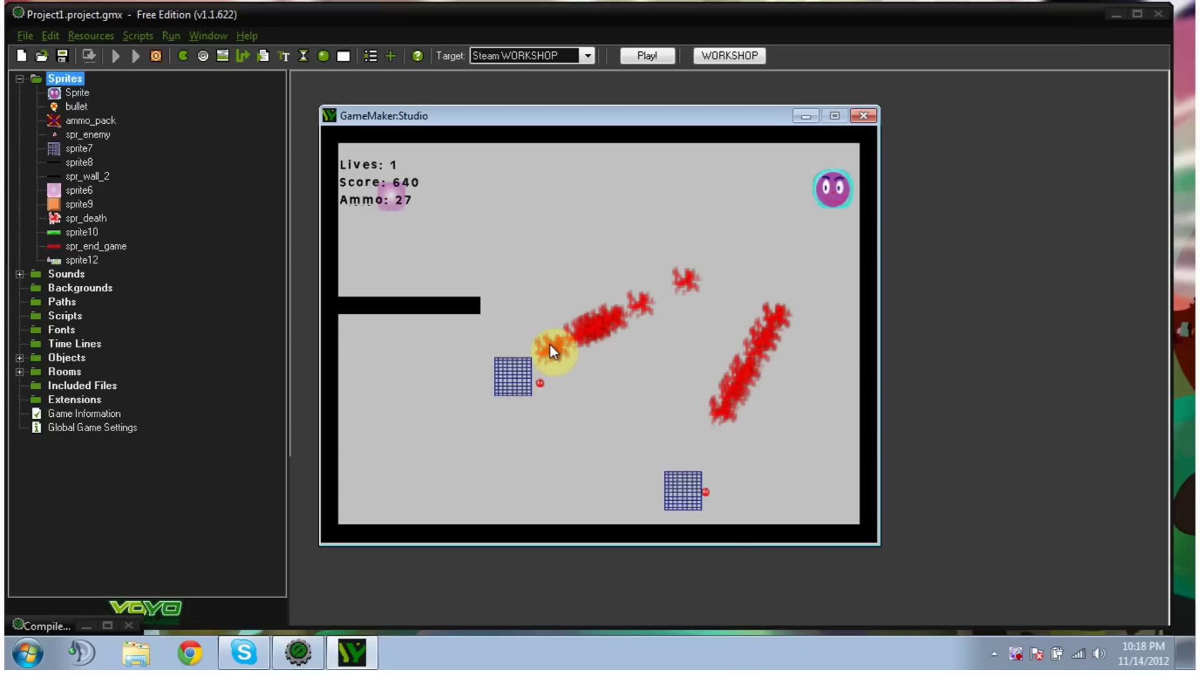
click(730, 430)
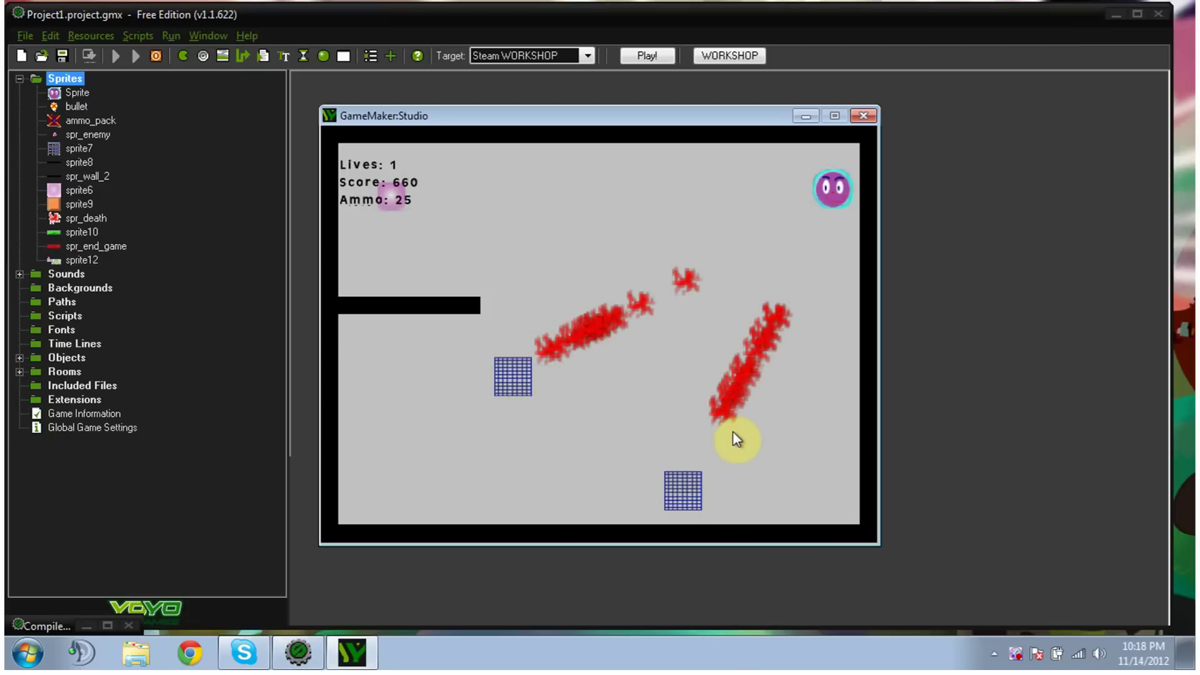
click(563, 396)
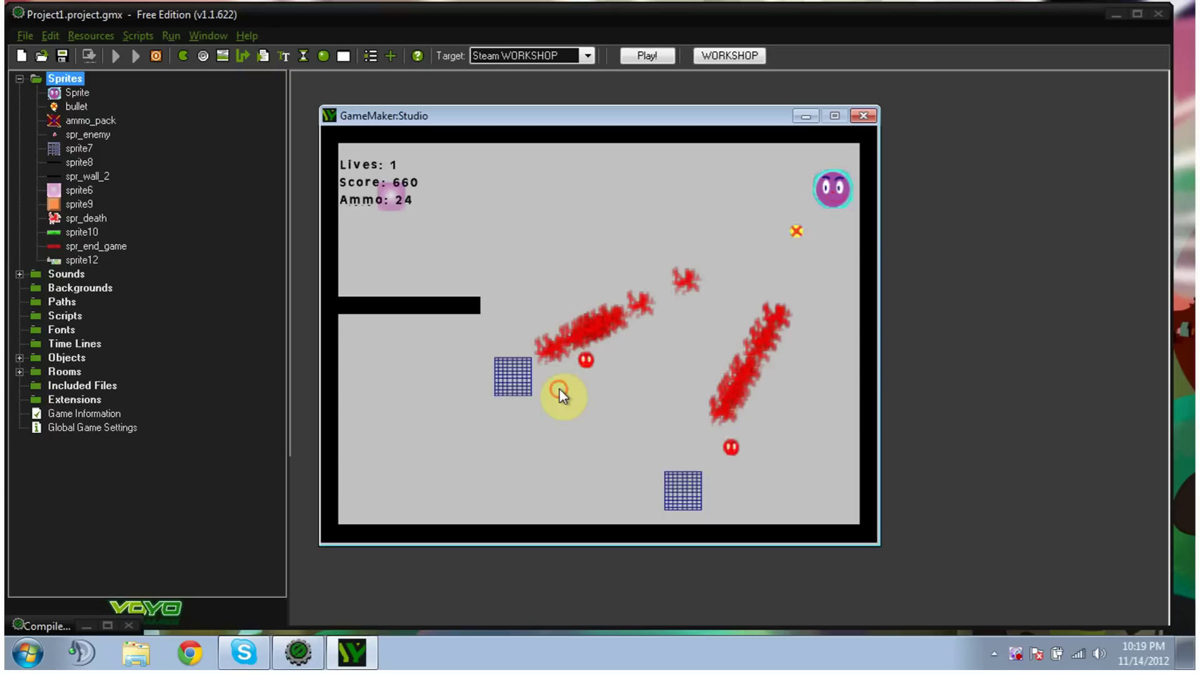
click(750, 392)
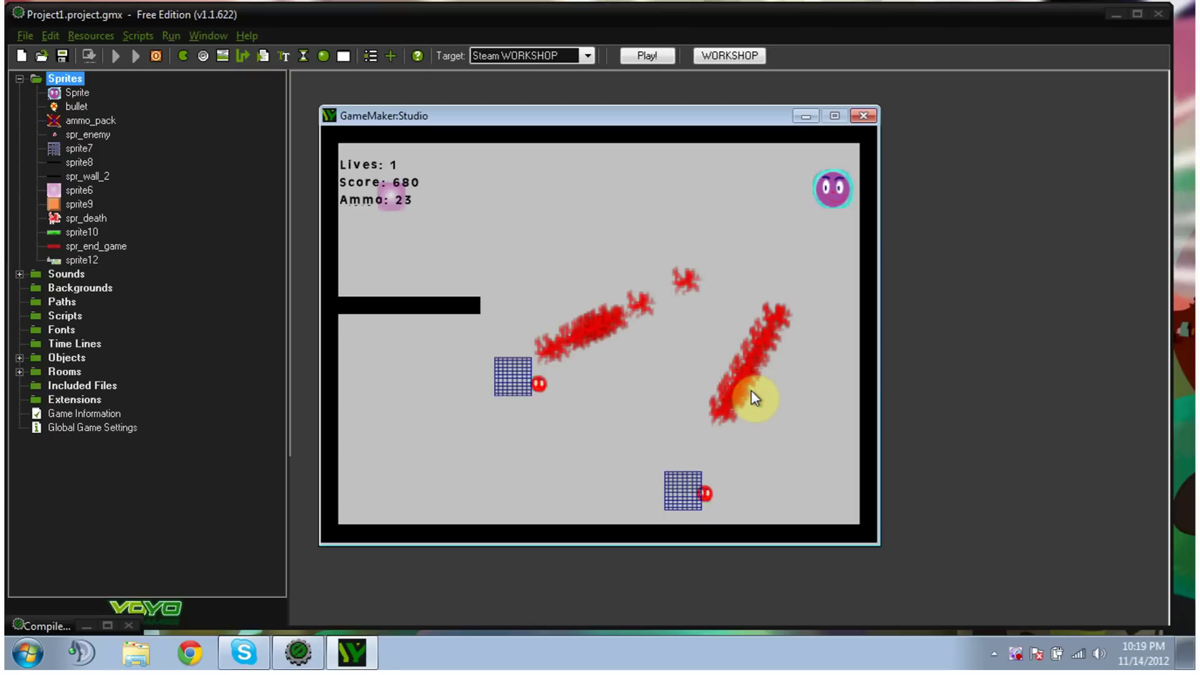
click(567, 365)
Step: End the playtest by steering the player out of the corner into an enemy, dismissing Game Over and closing the game
key(a)
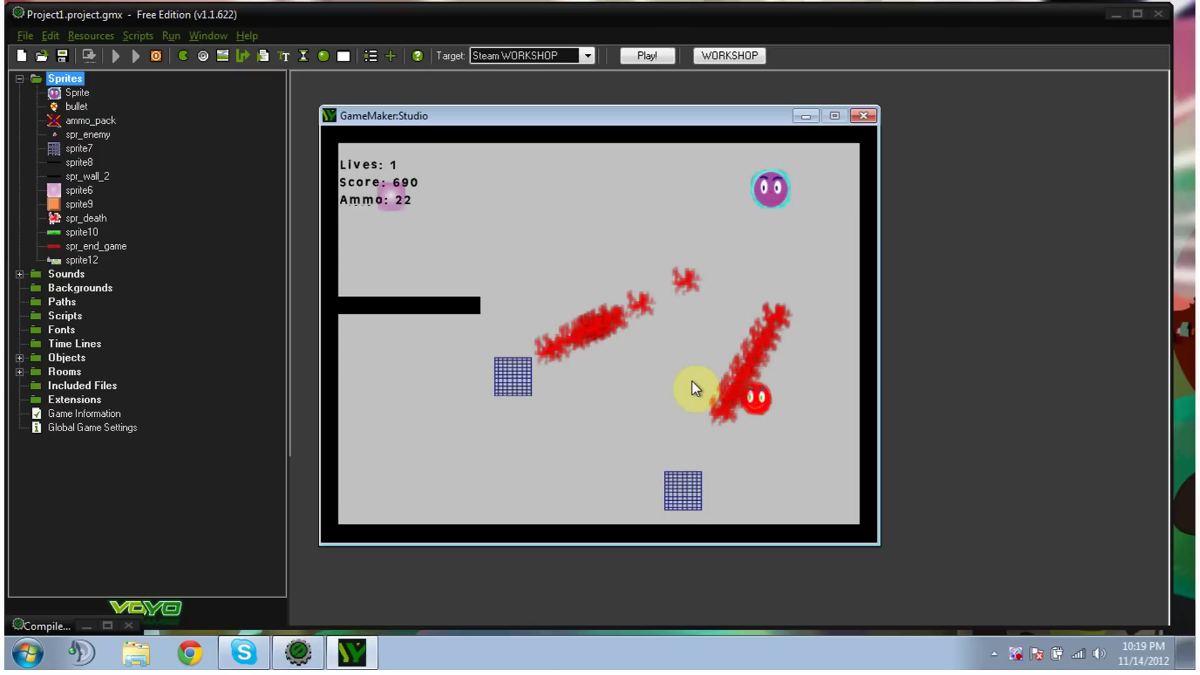
key(s)
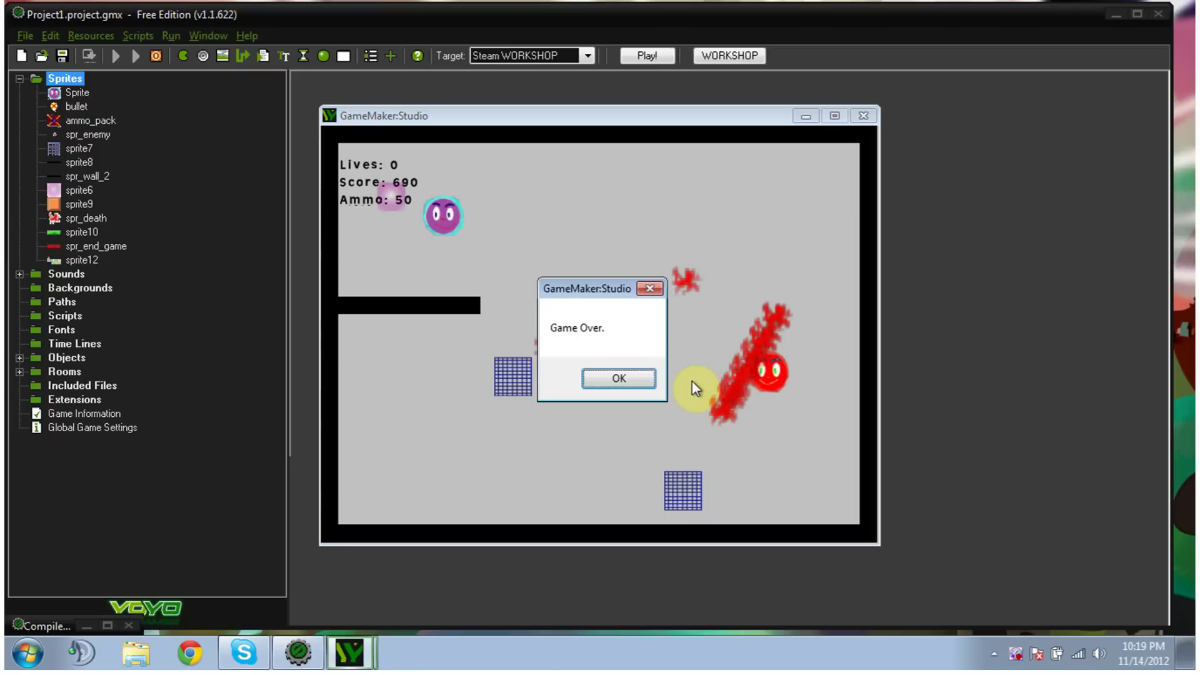
click(618, 378)
click(863, 116)
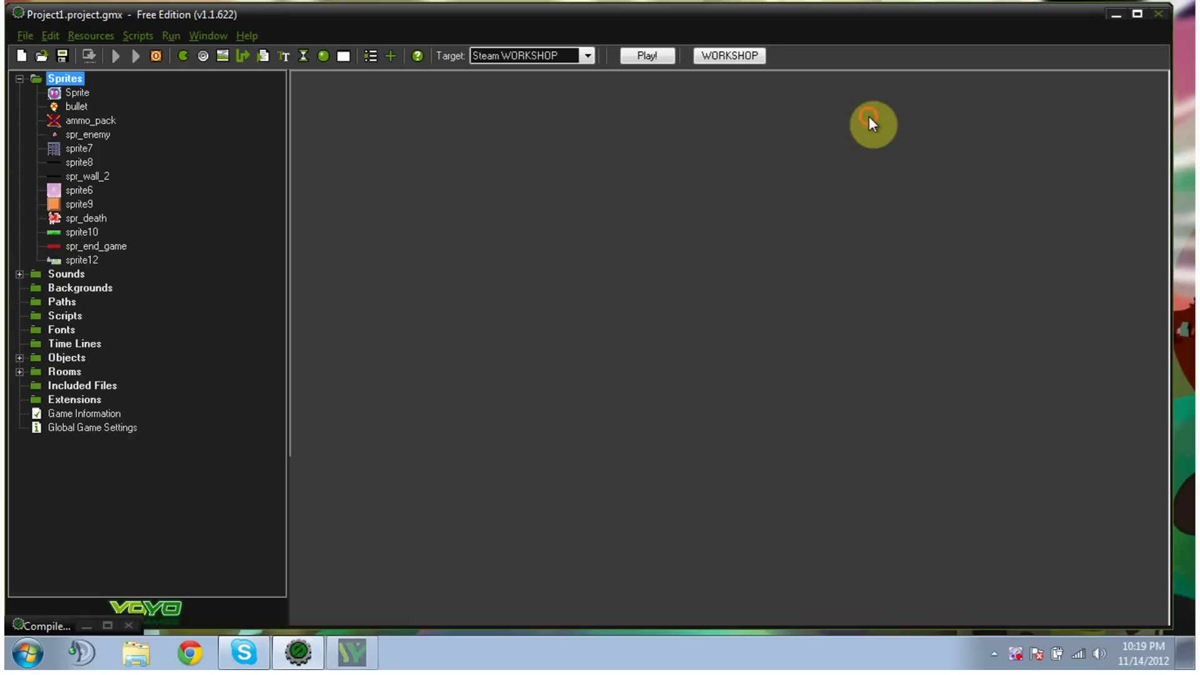
Step: Open Project2.project from the Project2.gmx folder and expand its Sprites group
click(25, 36)
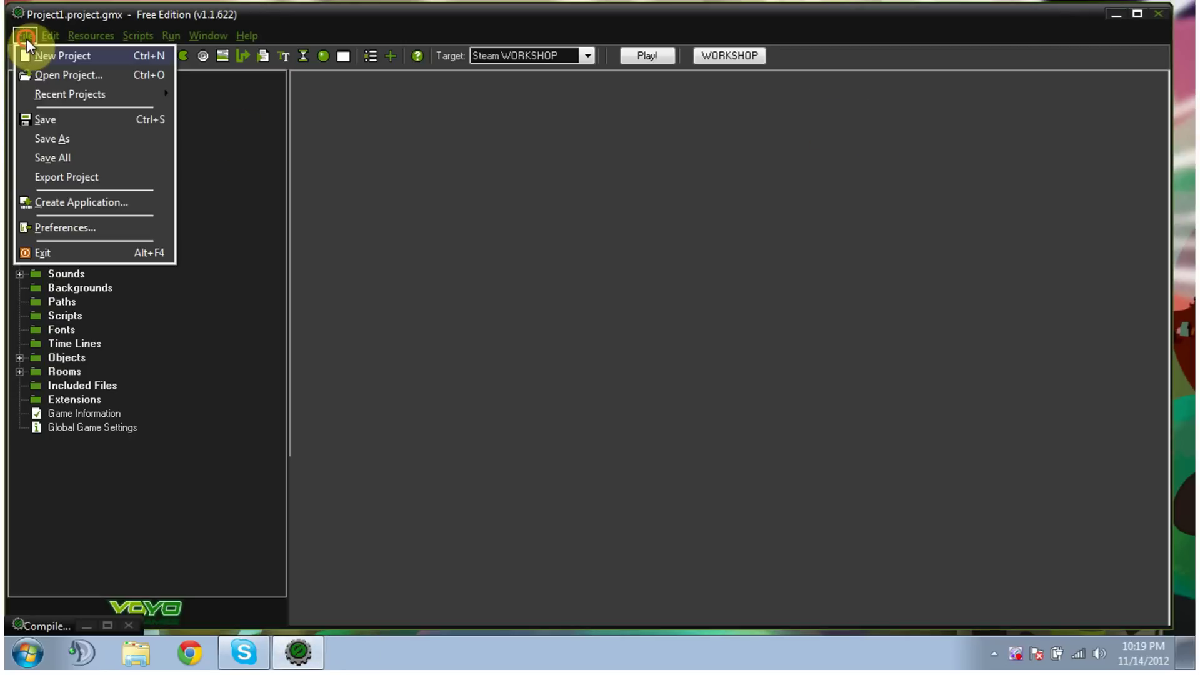
click(66, 75)
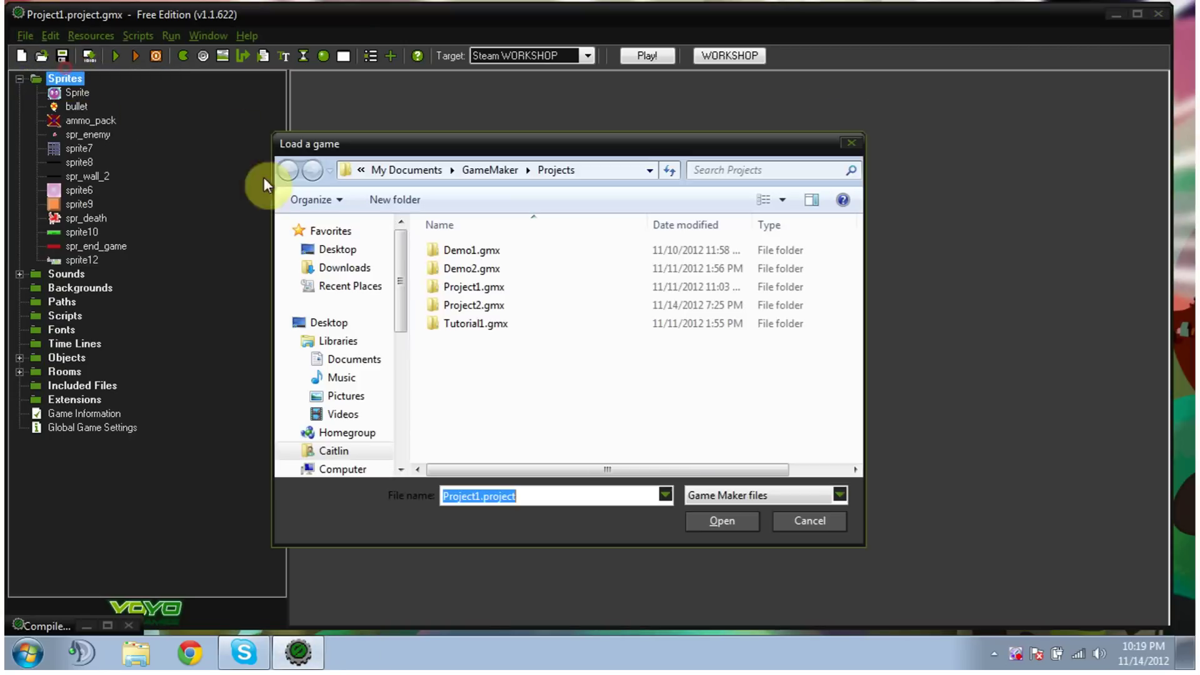
double_click(477, 301)
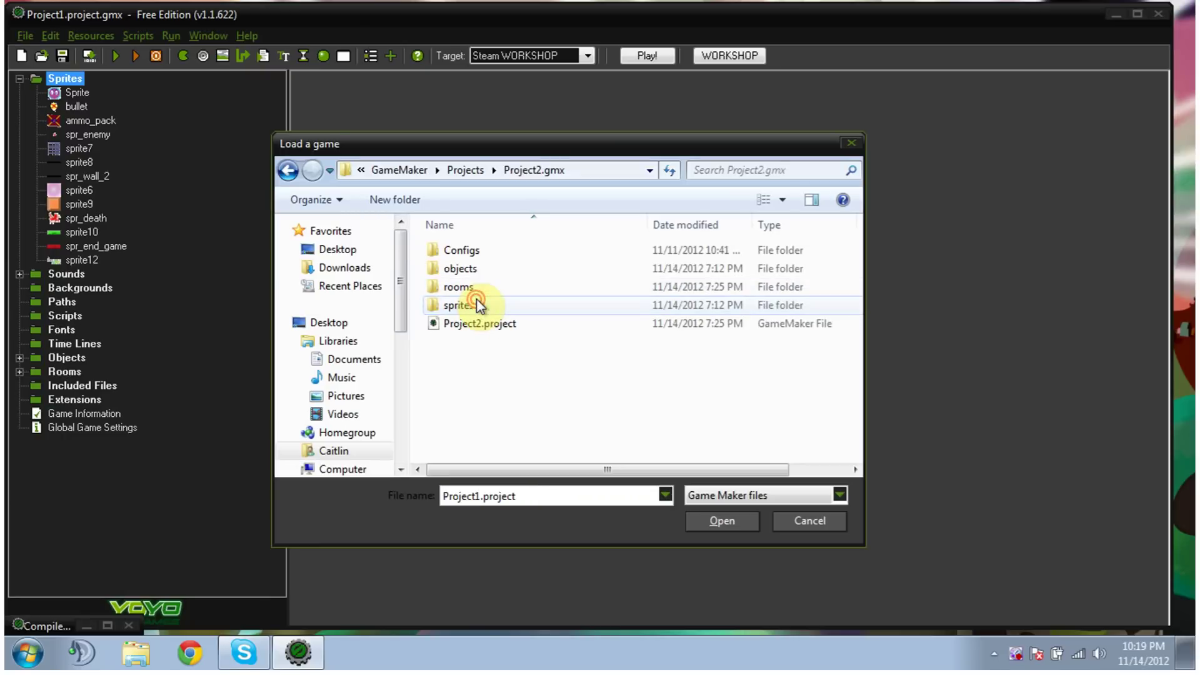
double_click(517, 331)
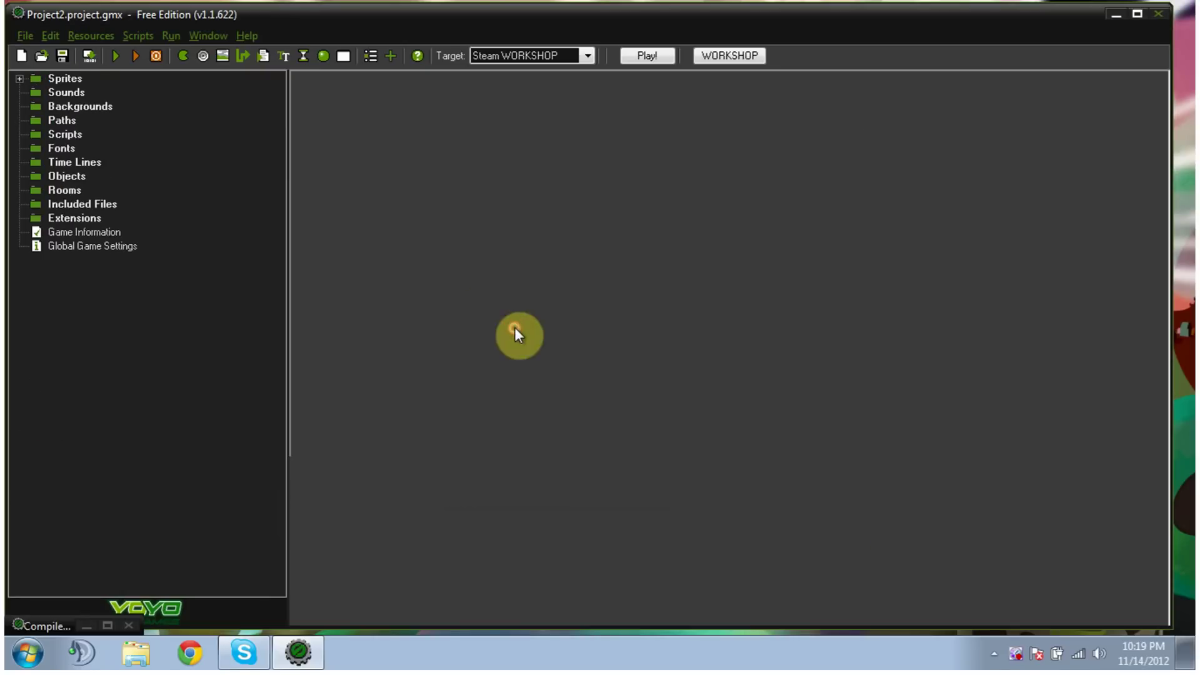
double_click(63, 78)
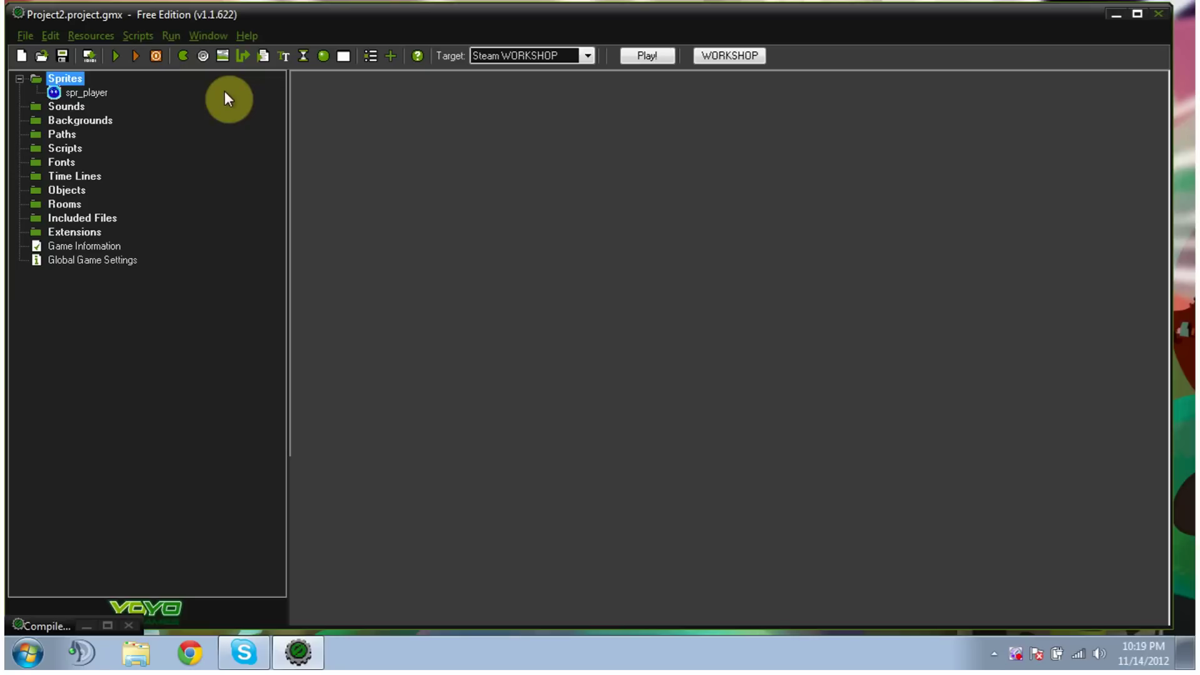
Step: Create a new sprite resource and name it spr_test
click(181, 57)
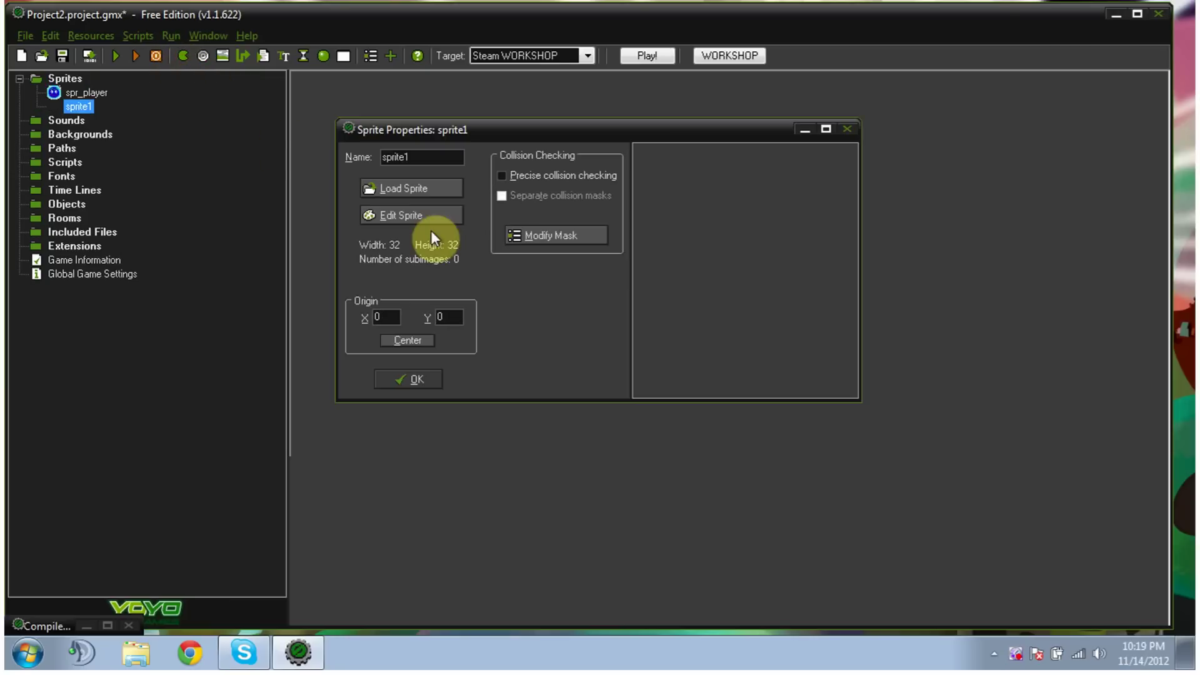
double_click(431, 157)
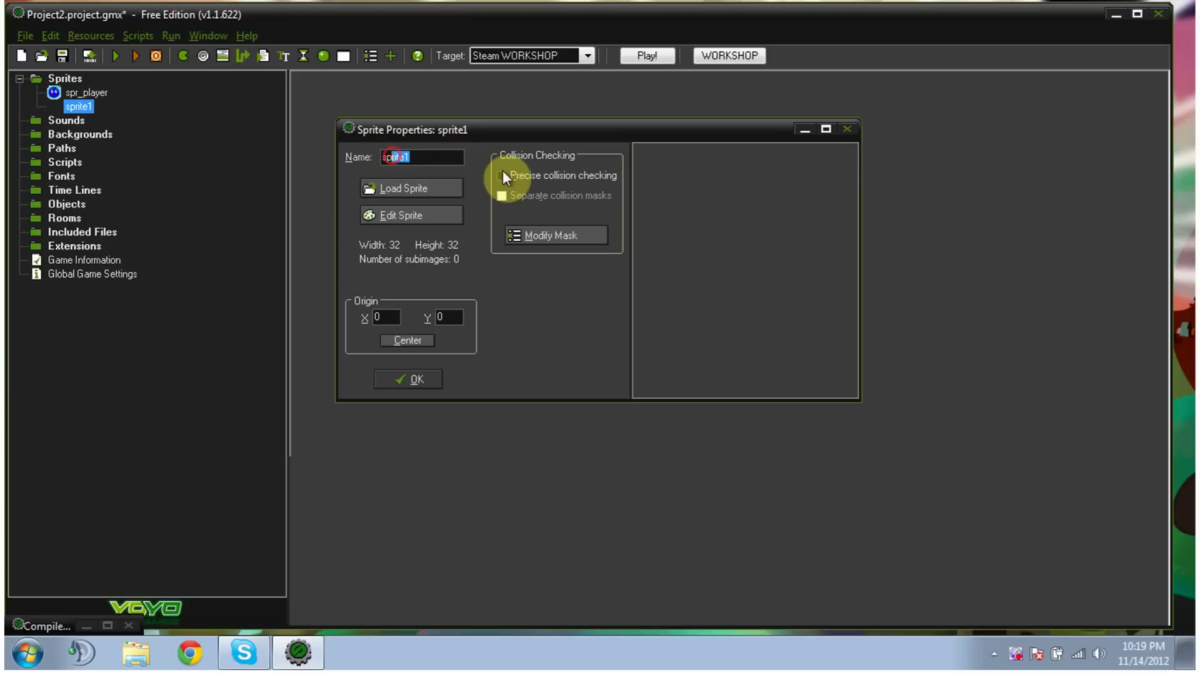
text(spr_test)
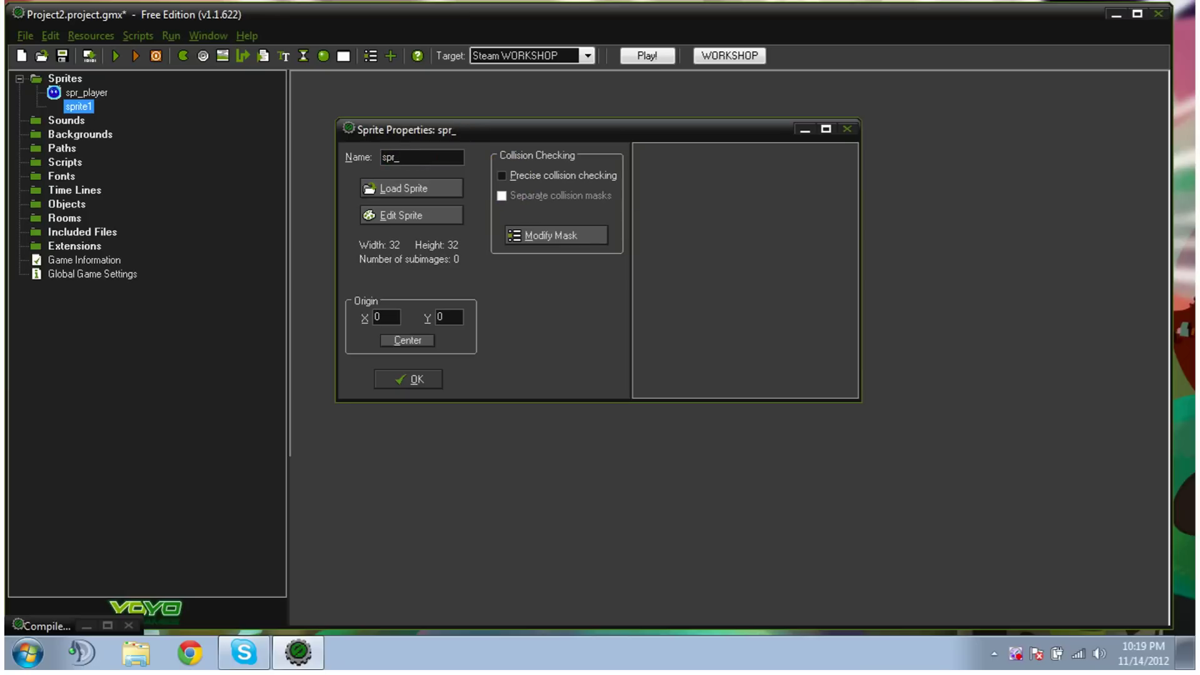
Step: Create a blank 32 x 32 image for spr_test and open it for pixel editing
click(414, 216)
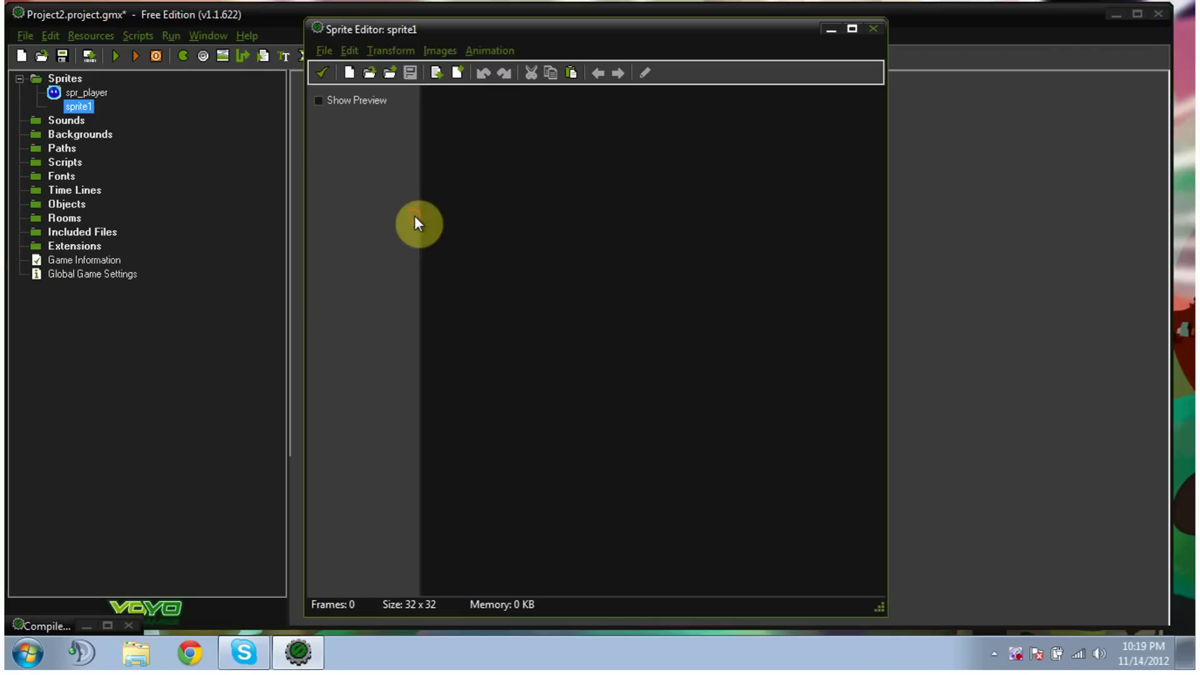
click(351, 73)
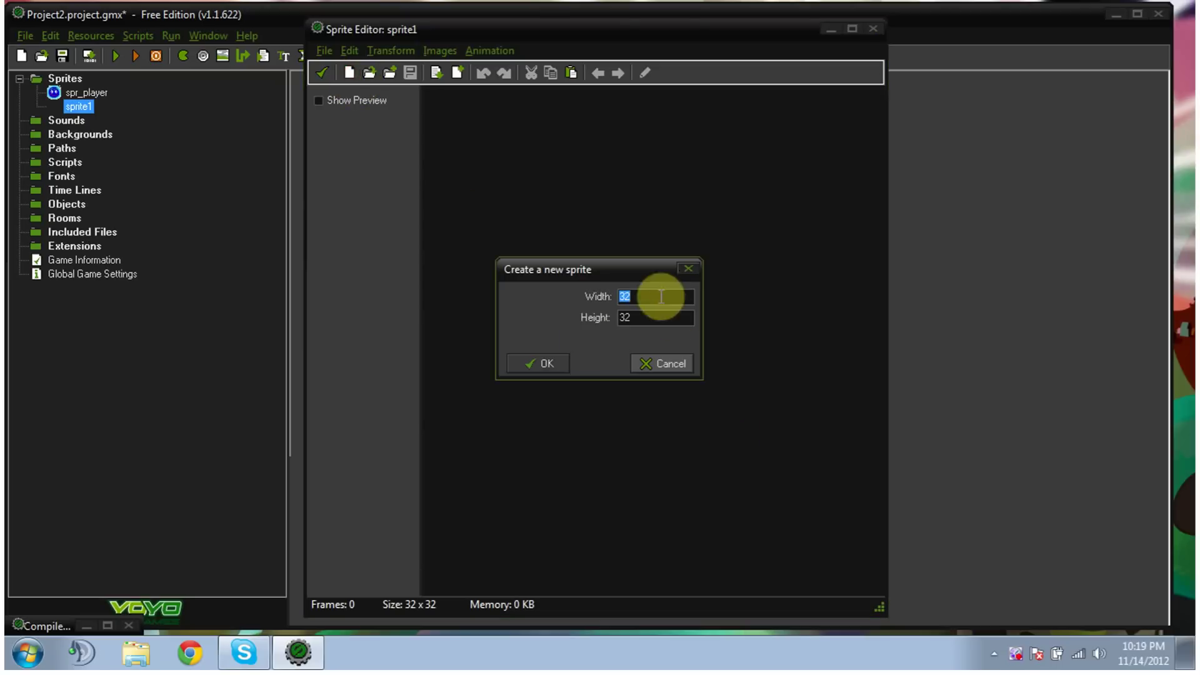
click(548, 363)
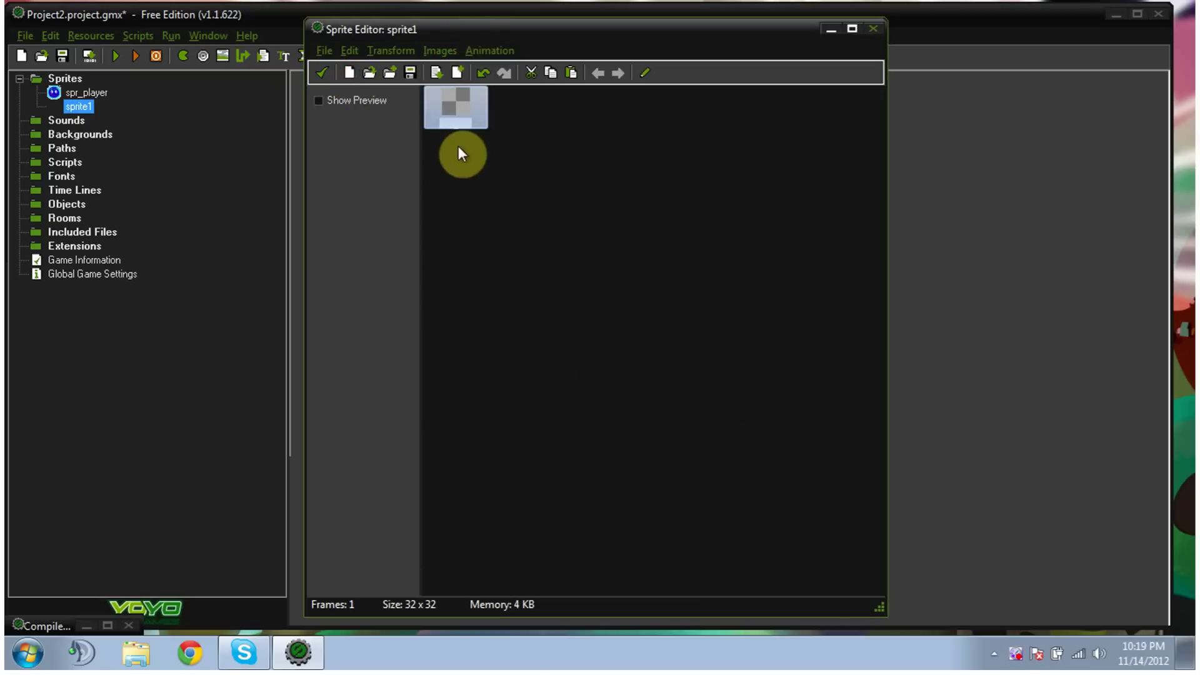
double_click(452, 114)
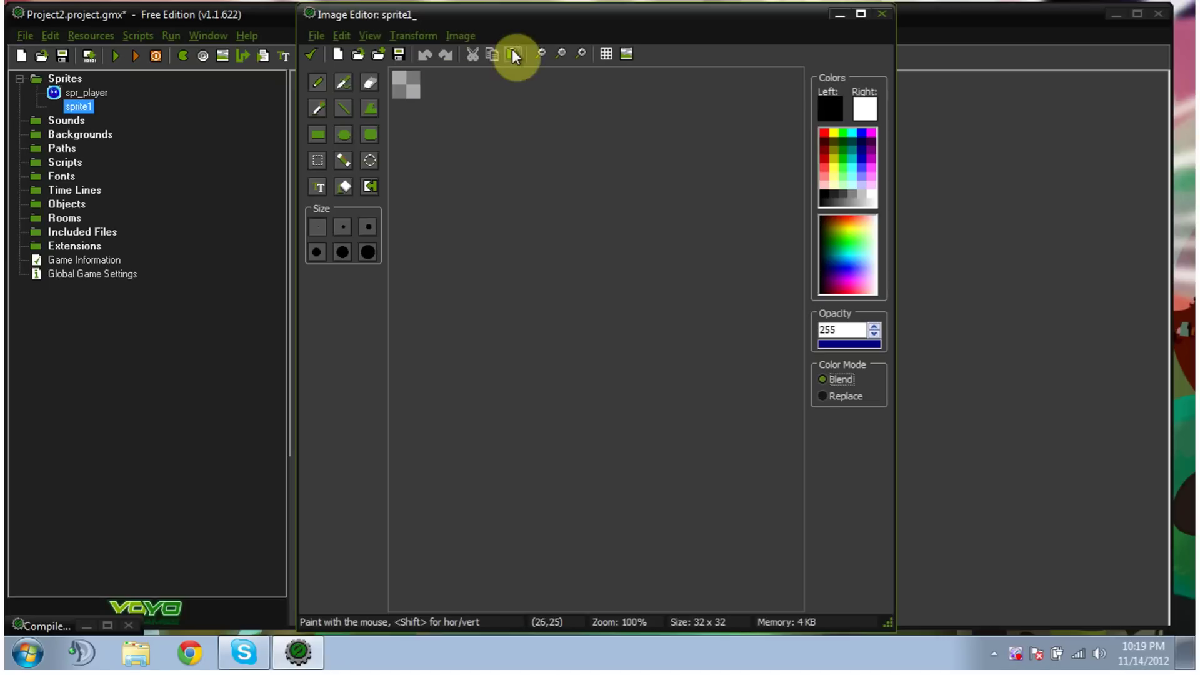
click(580, 56)
click(581, 56)
click(581, 57)
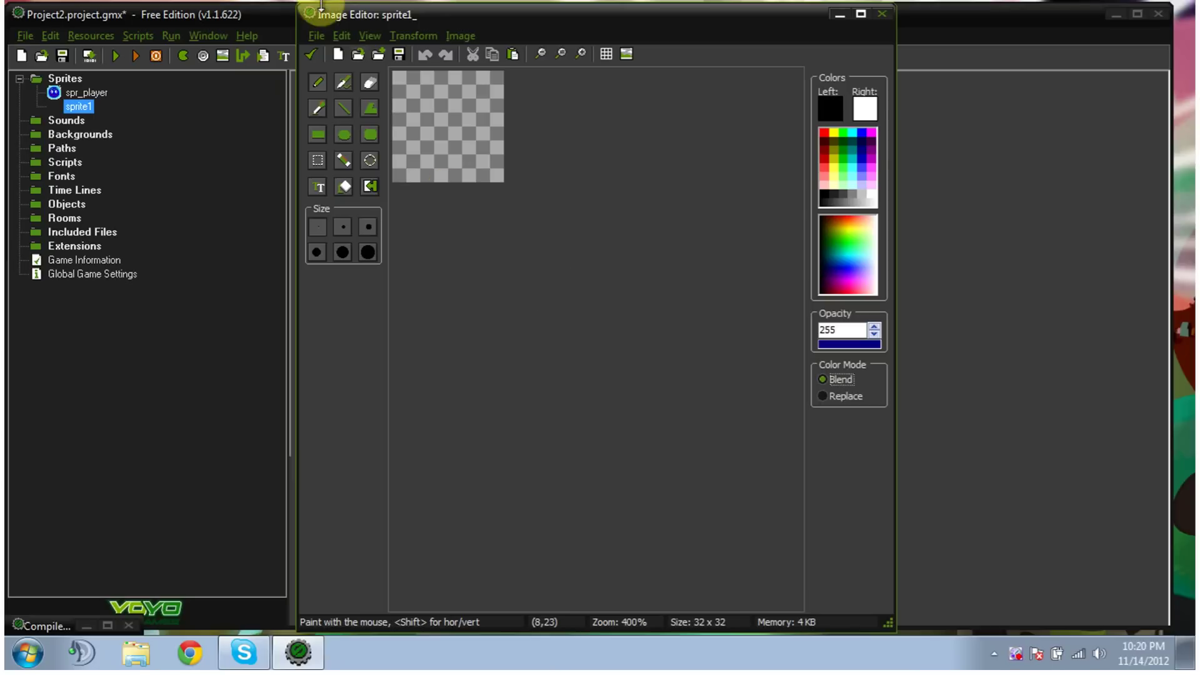
Step: Draw a filled blue-violet circle about 22 pixels across, centred on the 32 x 32 canvas
click(344, 134)
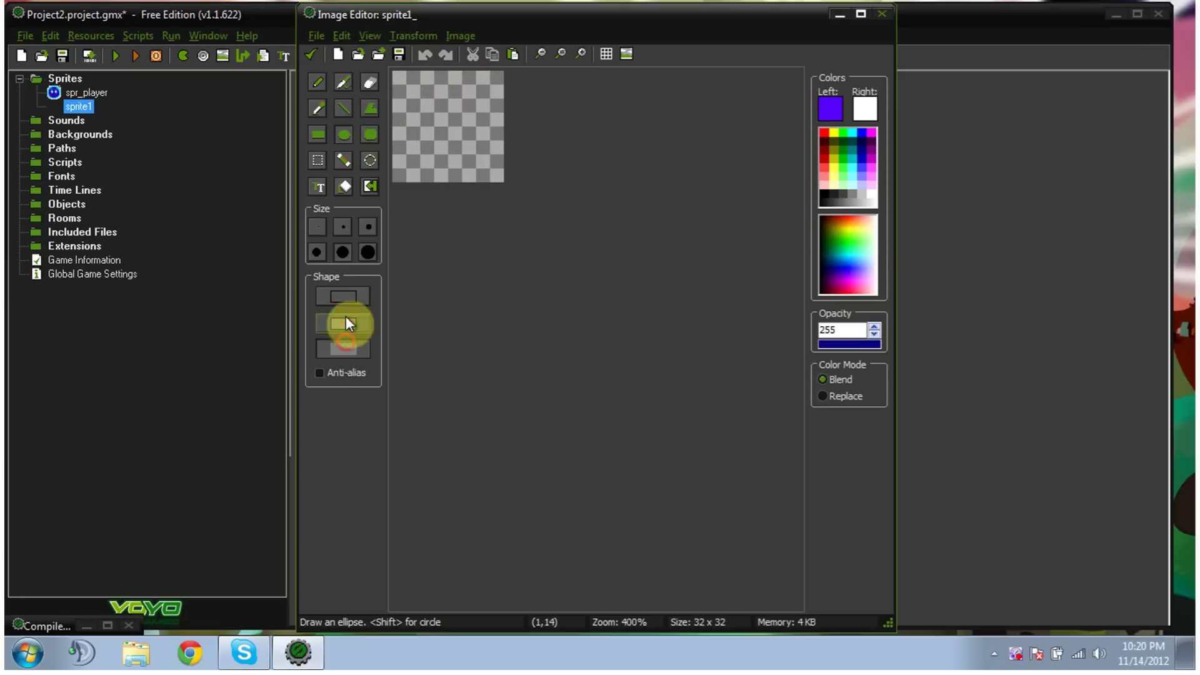
drag(405, 95, 485, 168)
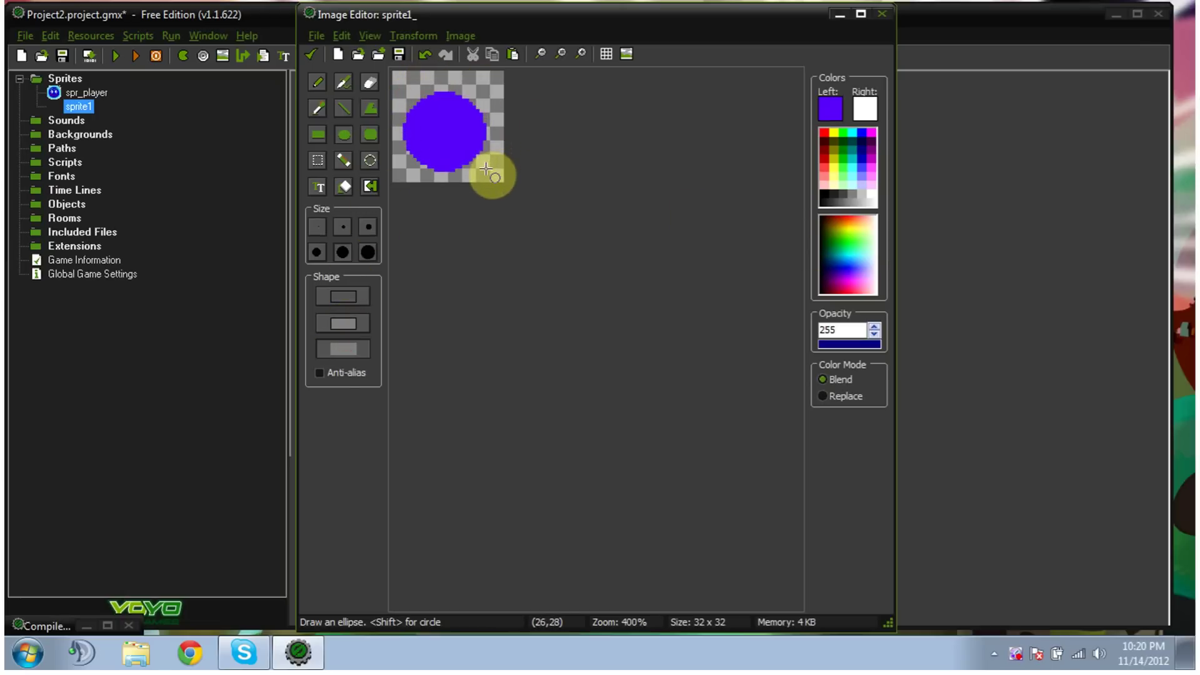
click(425, 56)
click(424, 56)
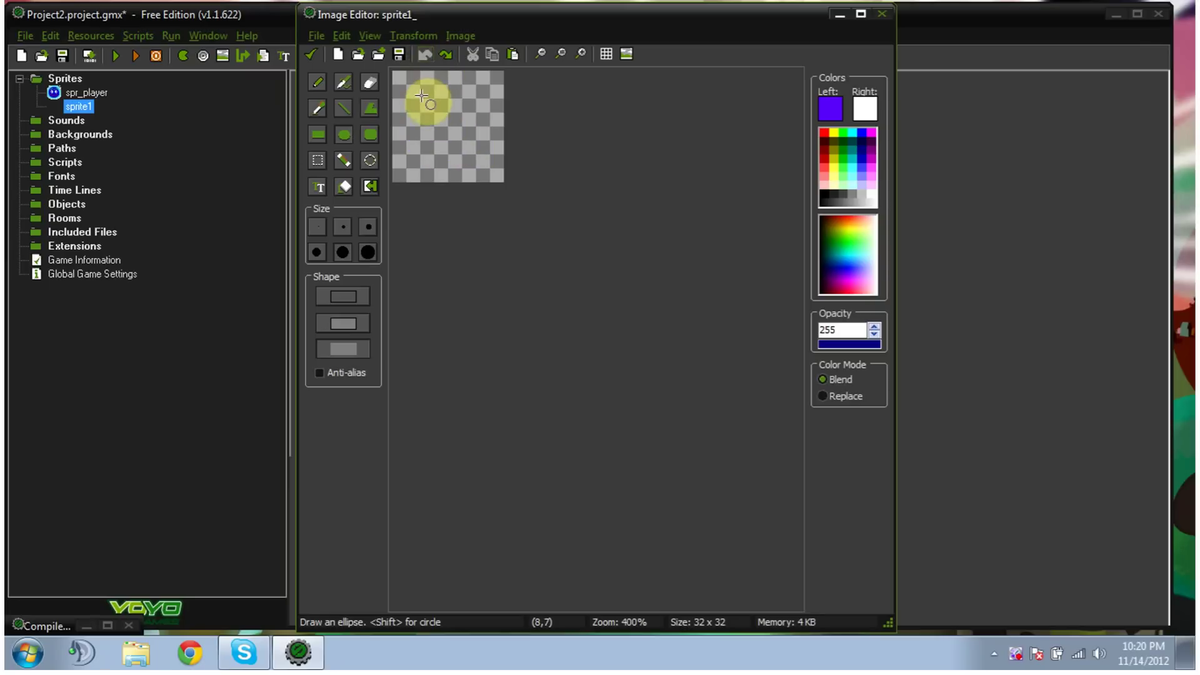
drag(418, 99, 485, 166)
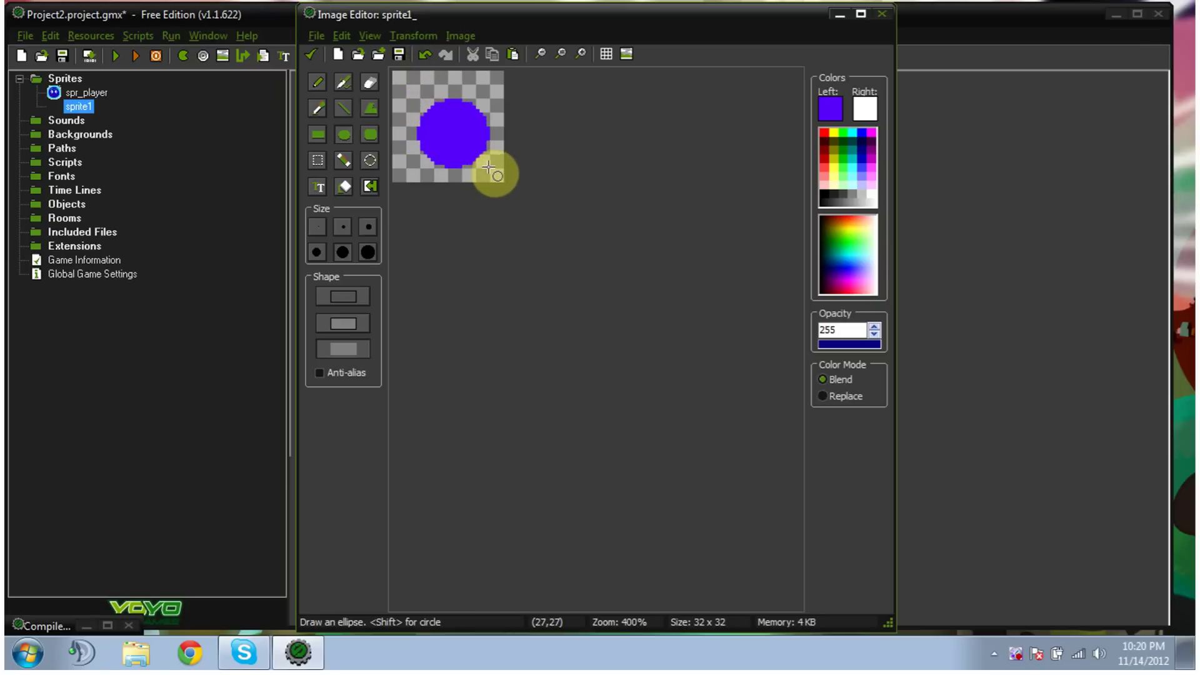
click(579, 53)
click(580, 53)
click(423, 55)
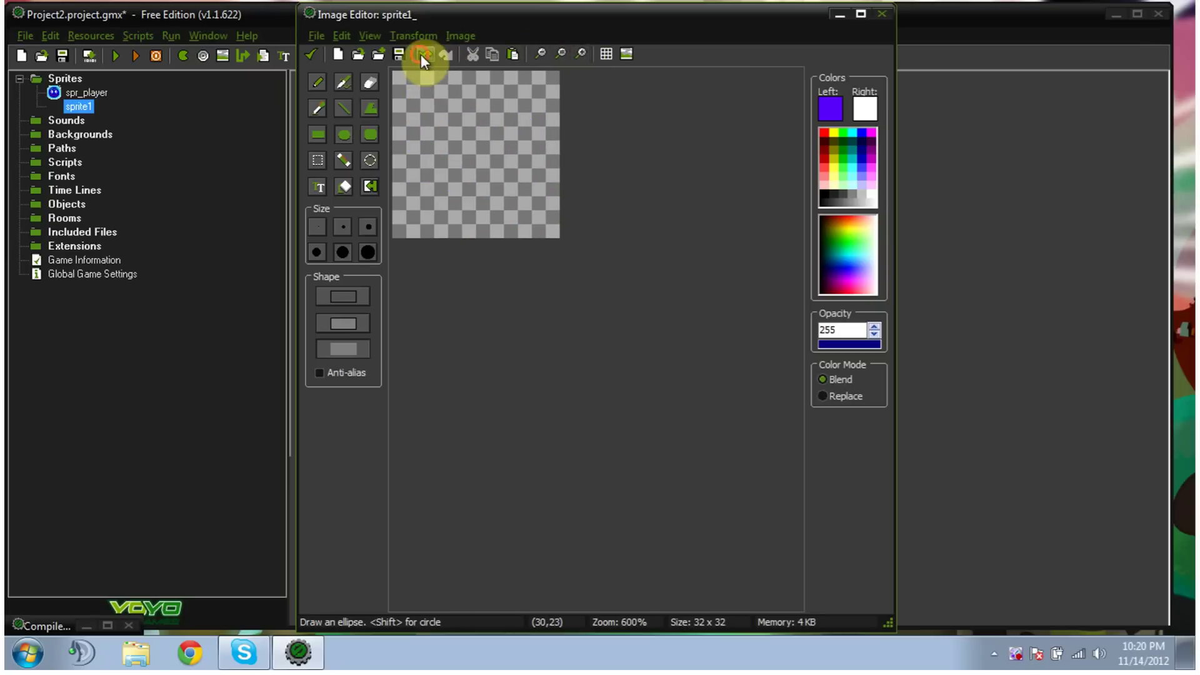
mouse_move(420, 99)
mouse_down()
mouse_move(568, 208)
mouse_move(530, 208)
mouse_up()
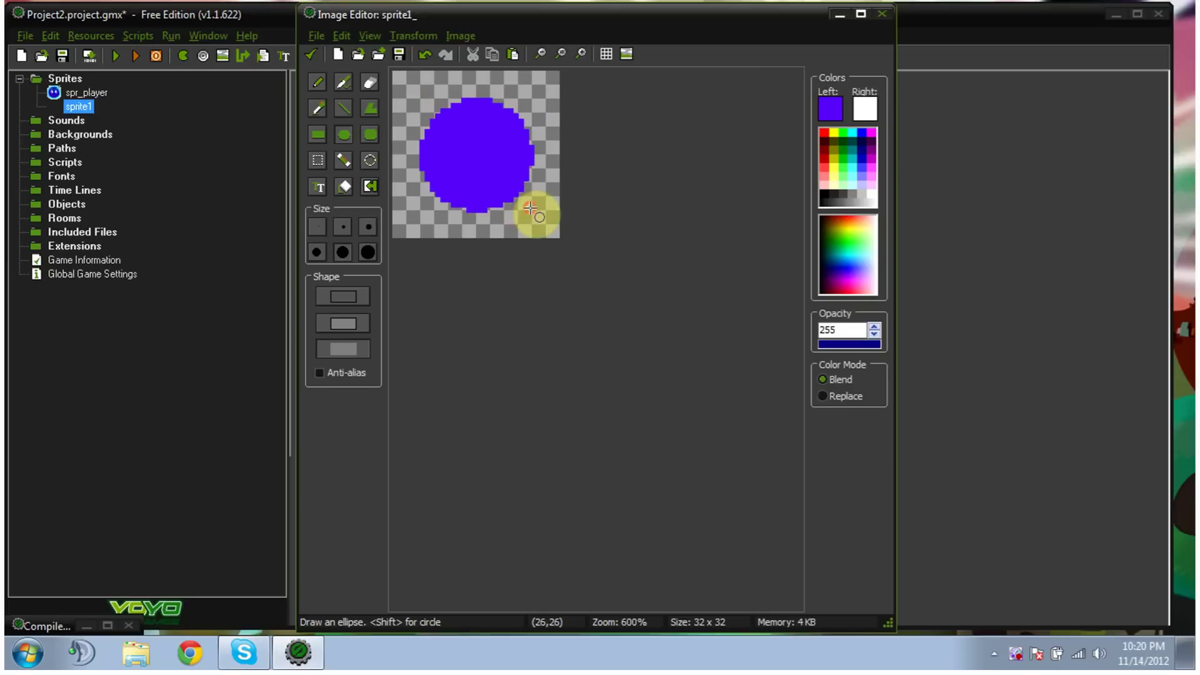
Step: Paint a small, tall white eye freehand on the left half of the blue-violet circle
click(322, 86)
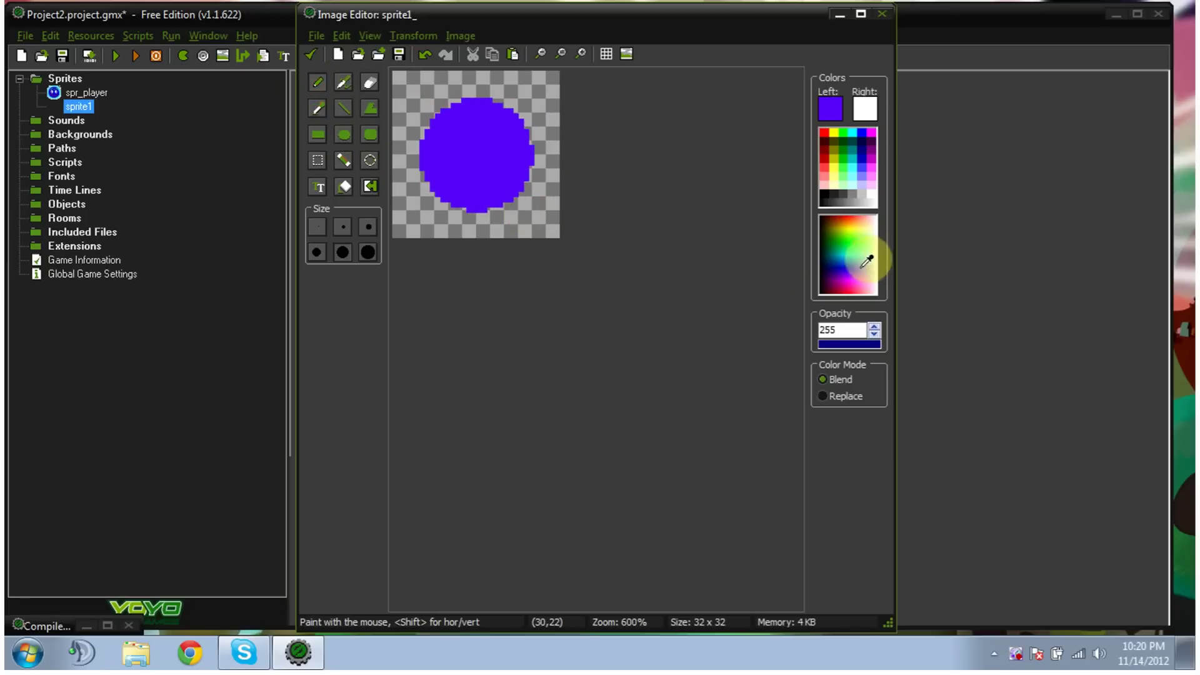
mouse_move(870, 264)
mouse_down()
mouse_move(879, 234)
mouse_move(837, 187)
mouse_up()
click(872, 190)
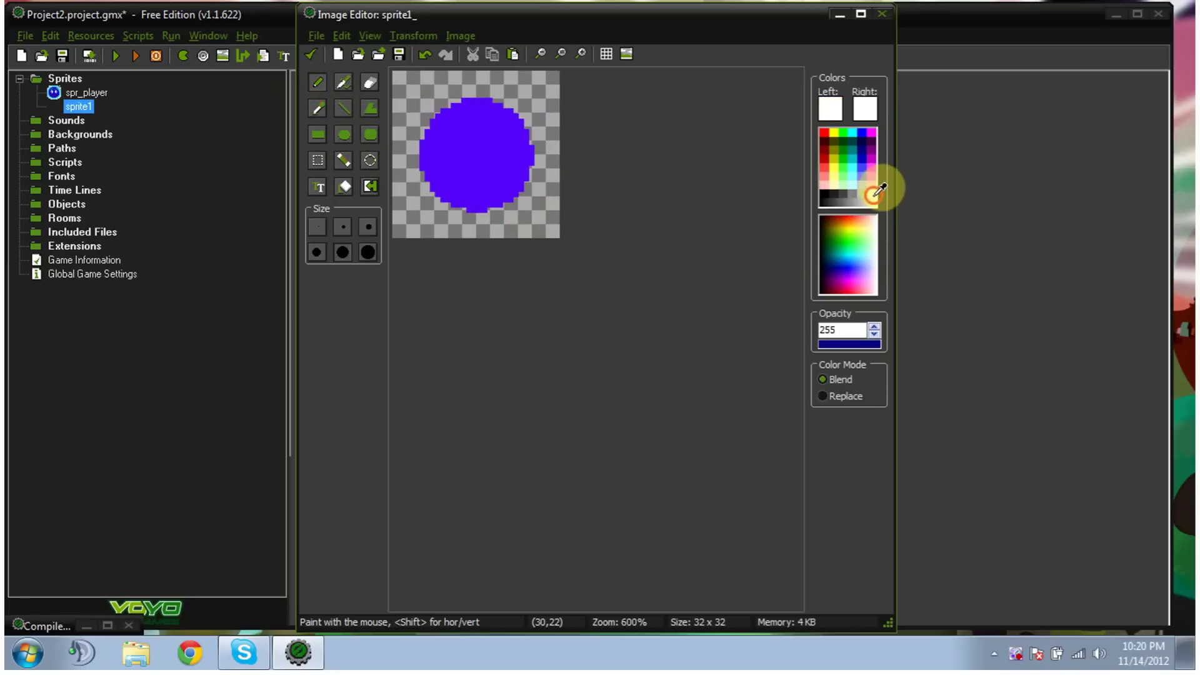
drag(451, 128, 454, 132)
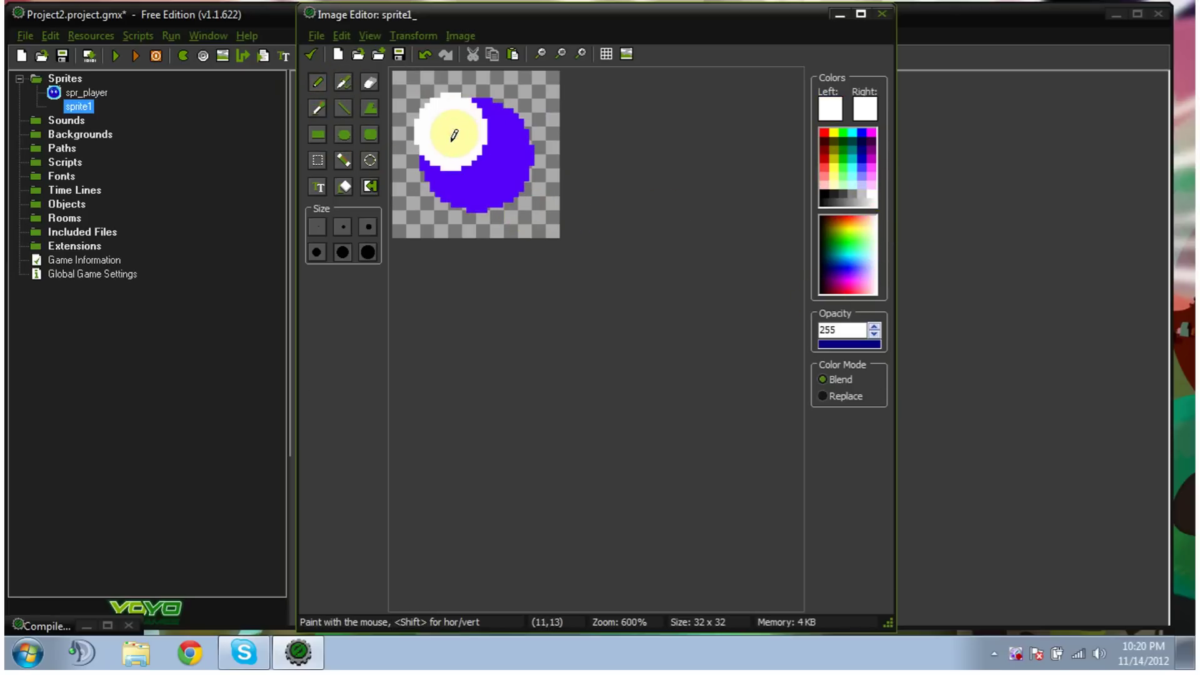
click(425, 54)
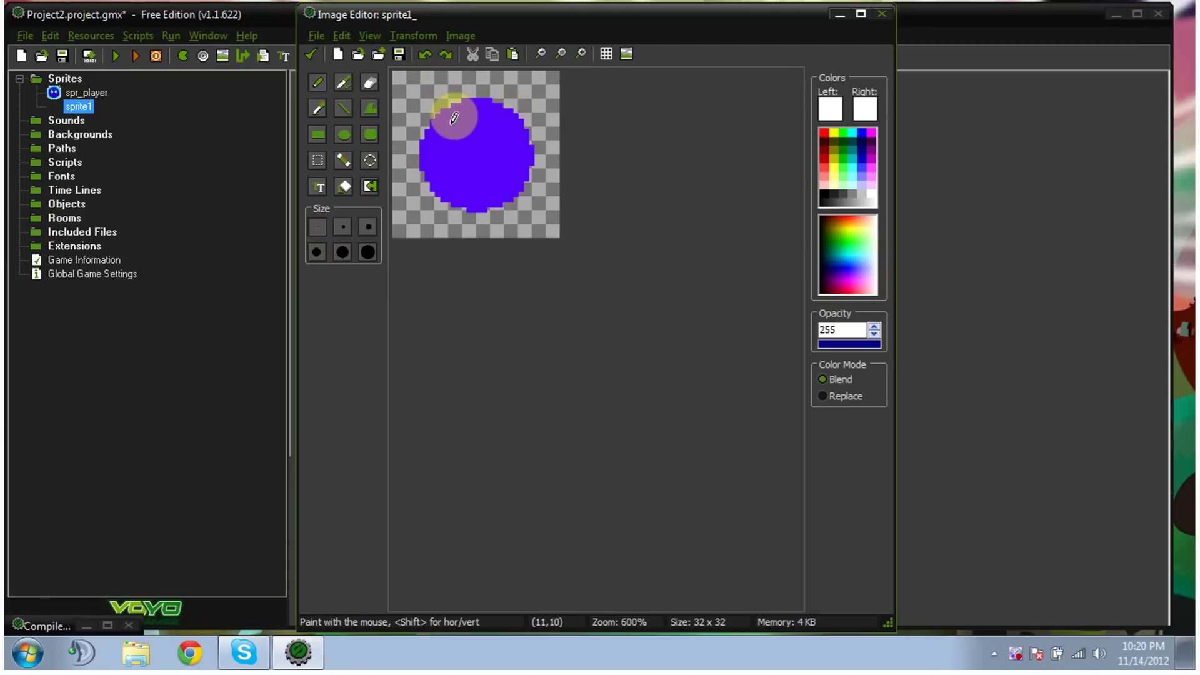
mouse_move(448, 134)
mouse_down()
mouse_move(445, 152)
mouse_move(456, 127)
mouse_move(458, 146)
mouse_up()
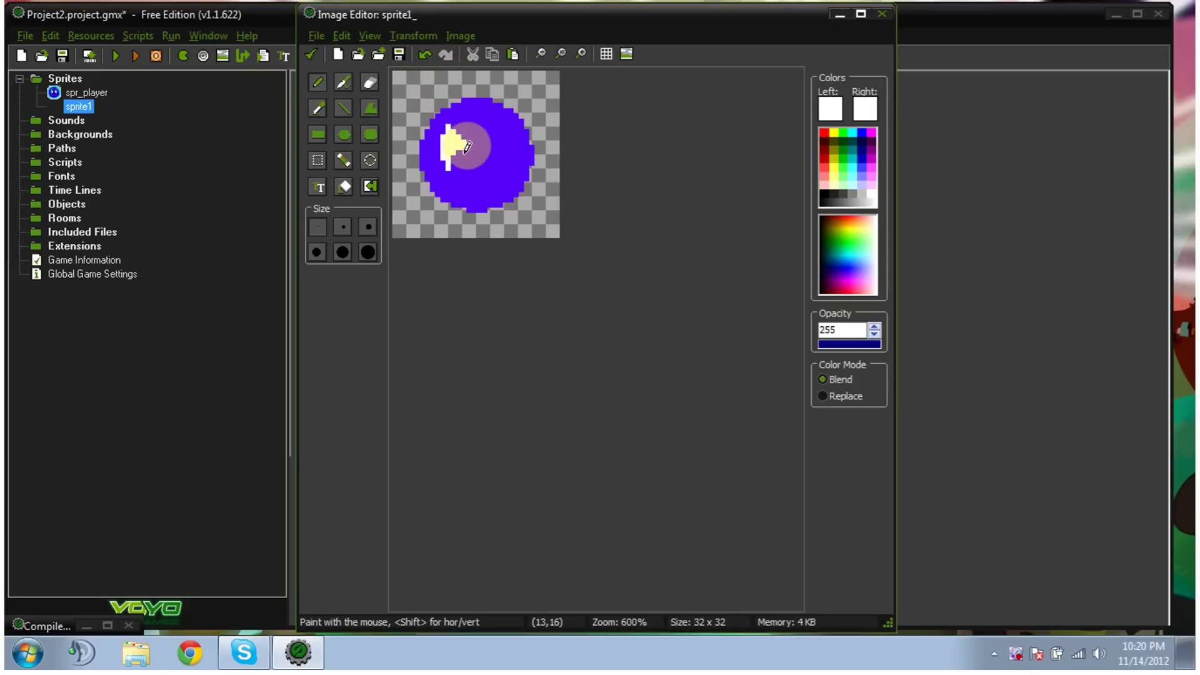
Step: Trim the white eye's edge with the circle's sampled blue-violet and paint a short vertical black pupil in it
click(322, 109)
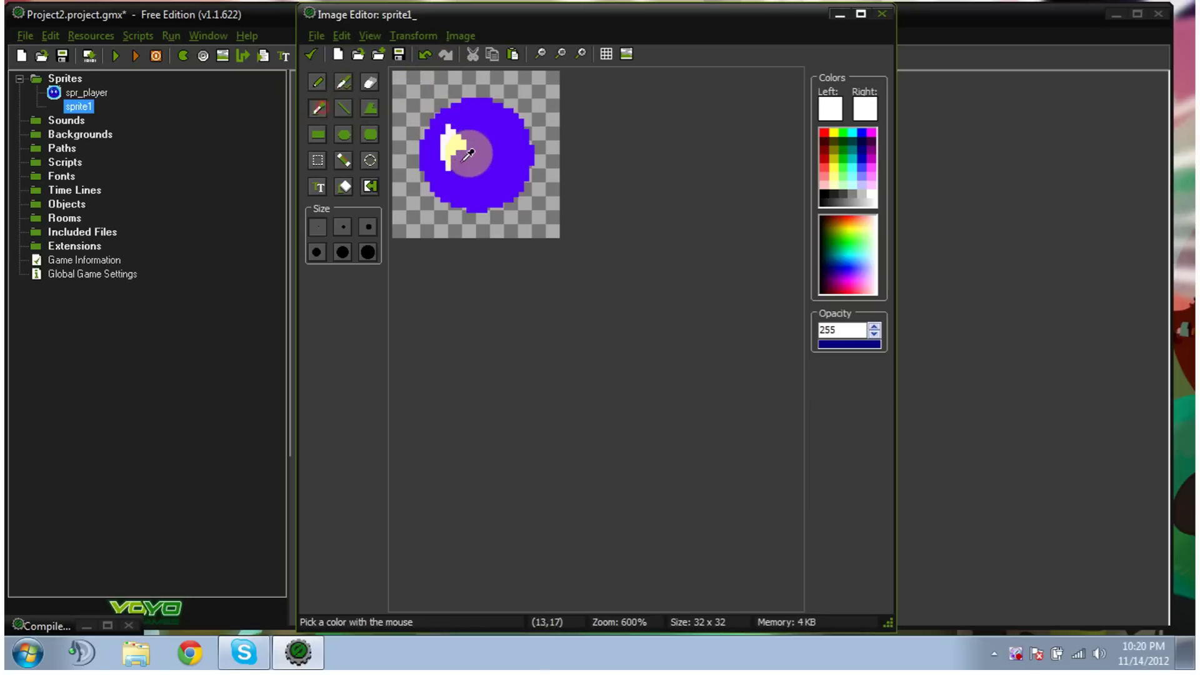
click(472, 141)
click(338, 88)
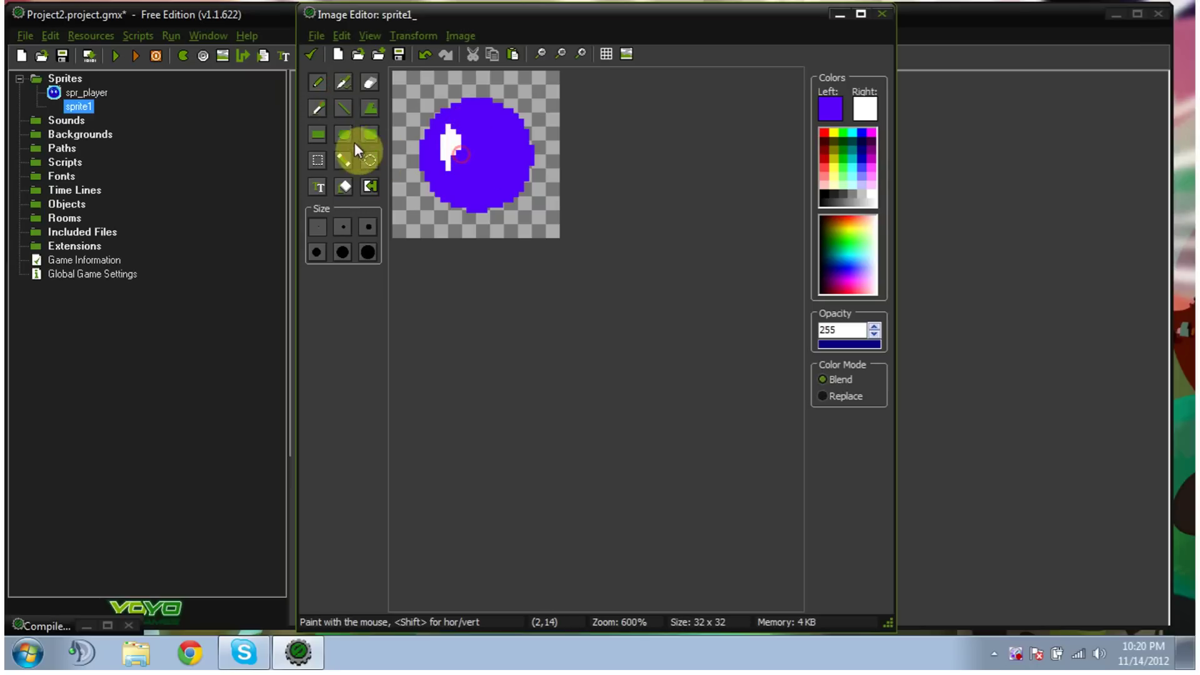
click(830, 196)
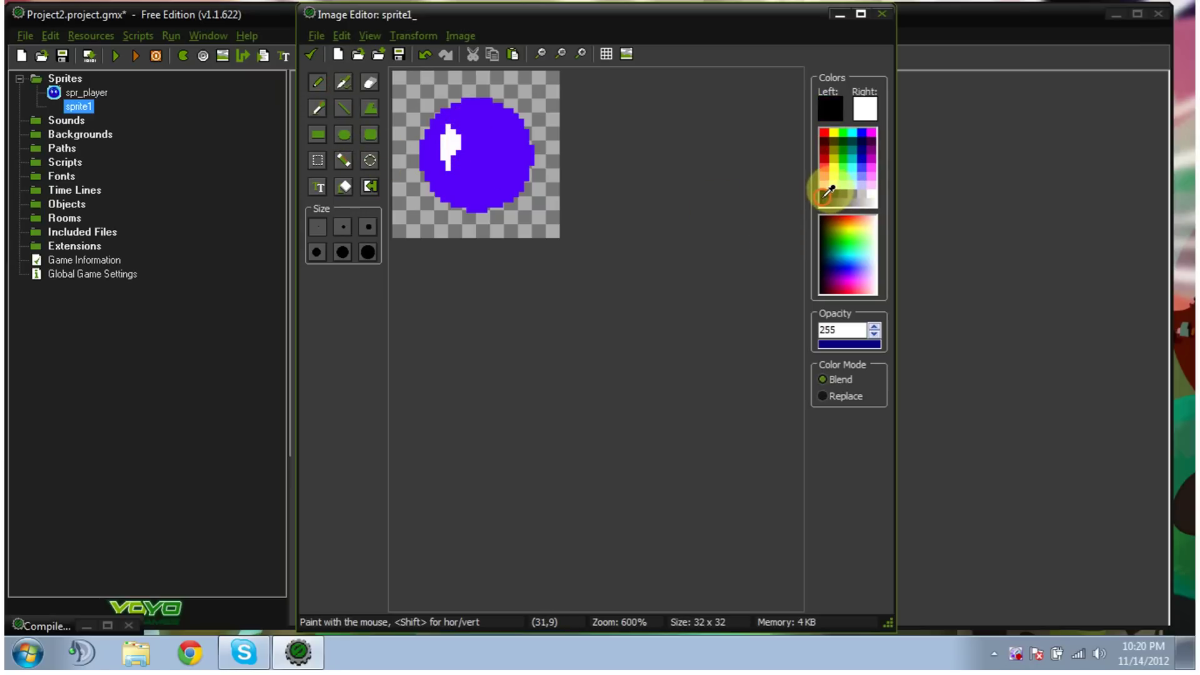
drag(449, 134, 449, 146)
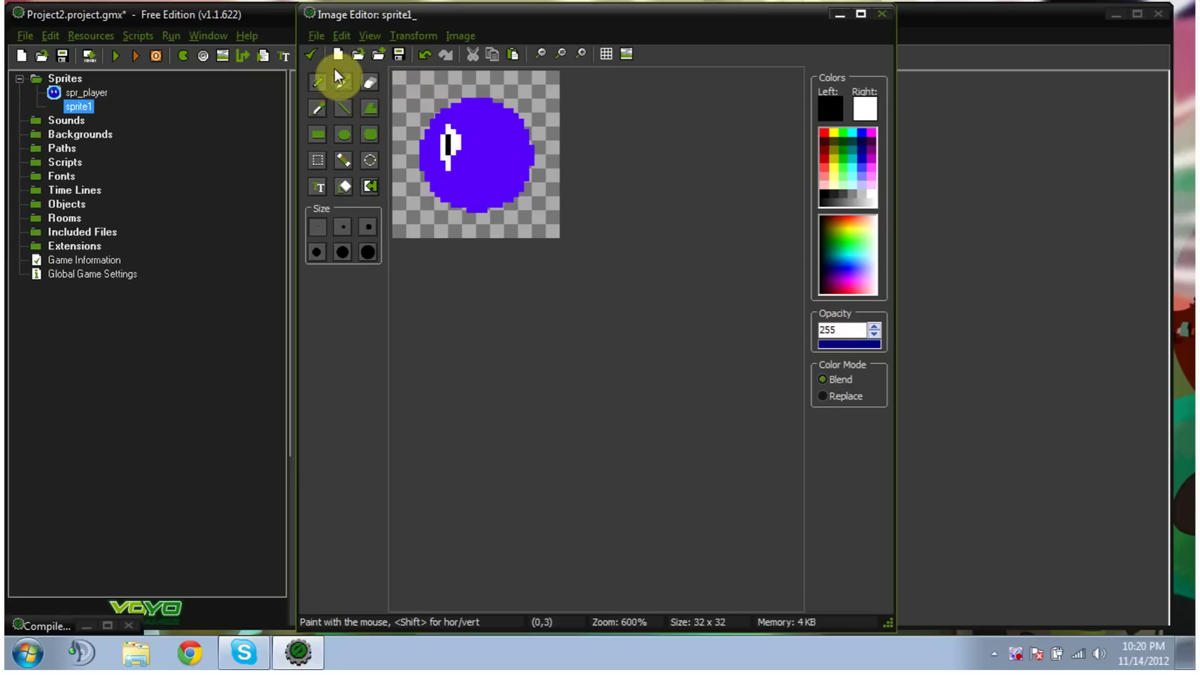
Step: Copy the finished eye with a freehand spray selection and place the duplicate level with it on the circle's right half
click(369, 161)
mouse_move(463, 152)
mouse_down()
mouse_move(464, 137)
mouse_move(439, 137)
mouse_move(449, 179)
mouse_move(451, 140)
mouse_up()
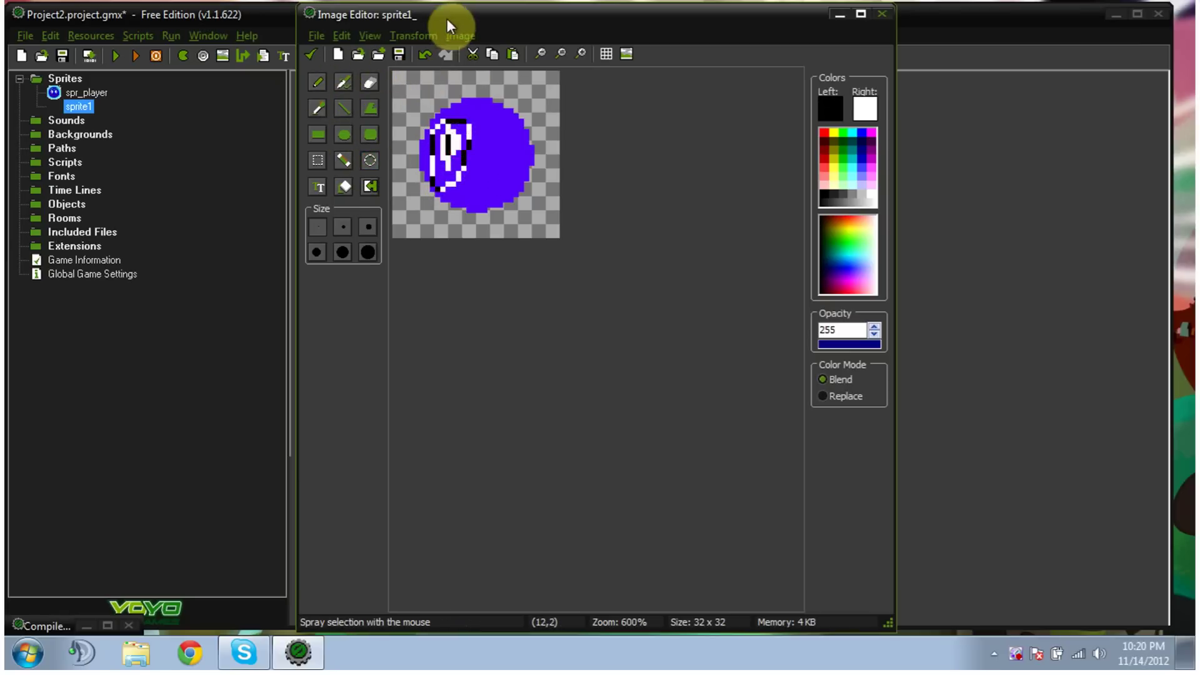
click(492, 57)
click(510, 55)
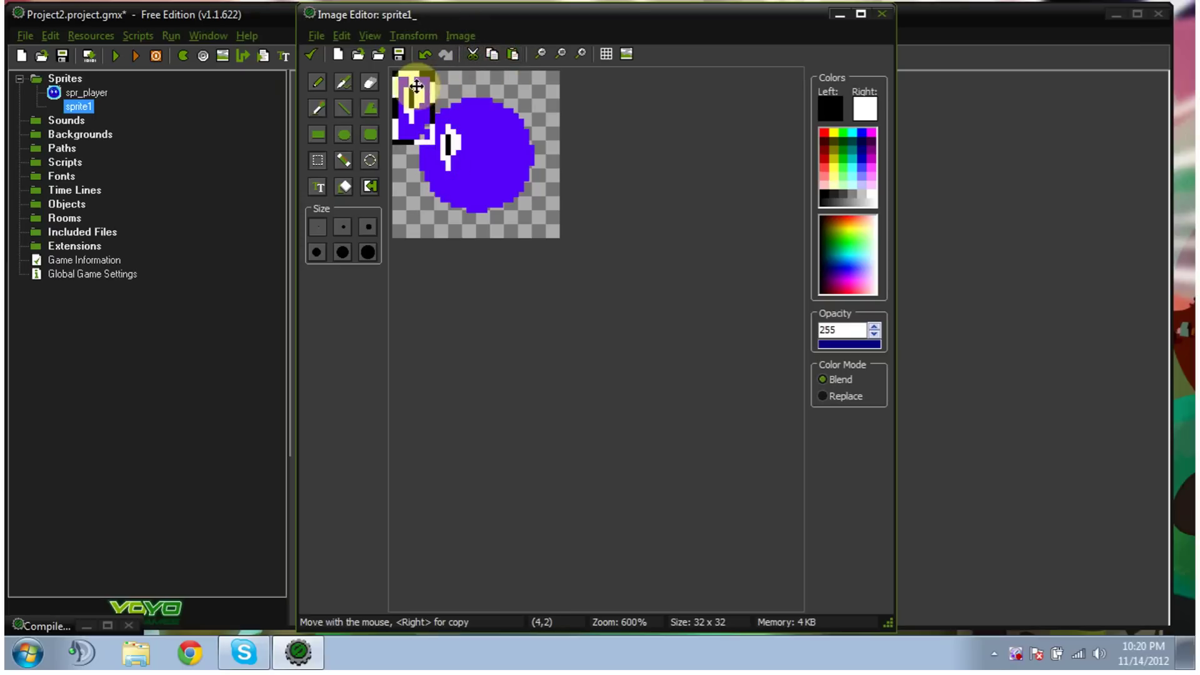
drag(411, 86, 488, 134)
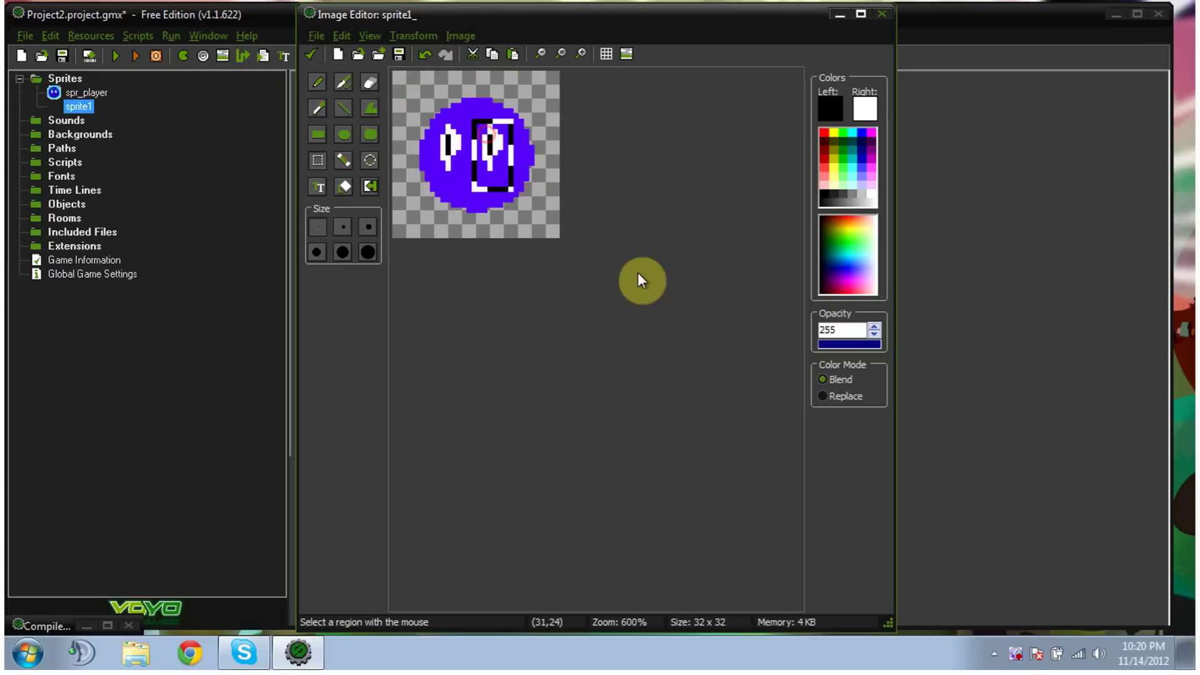
click(545, 220)
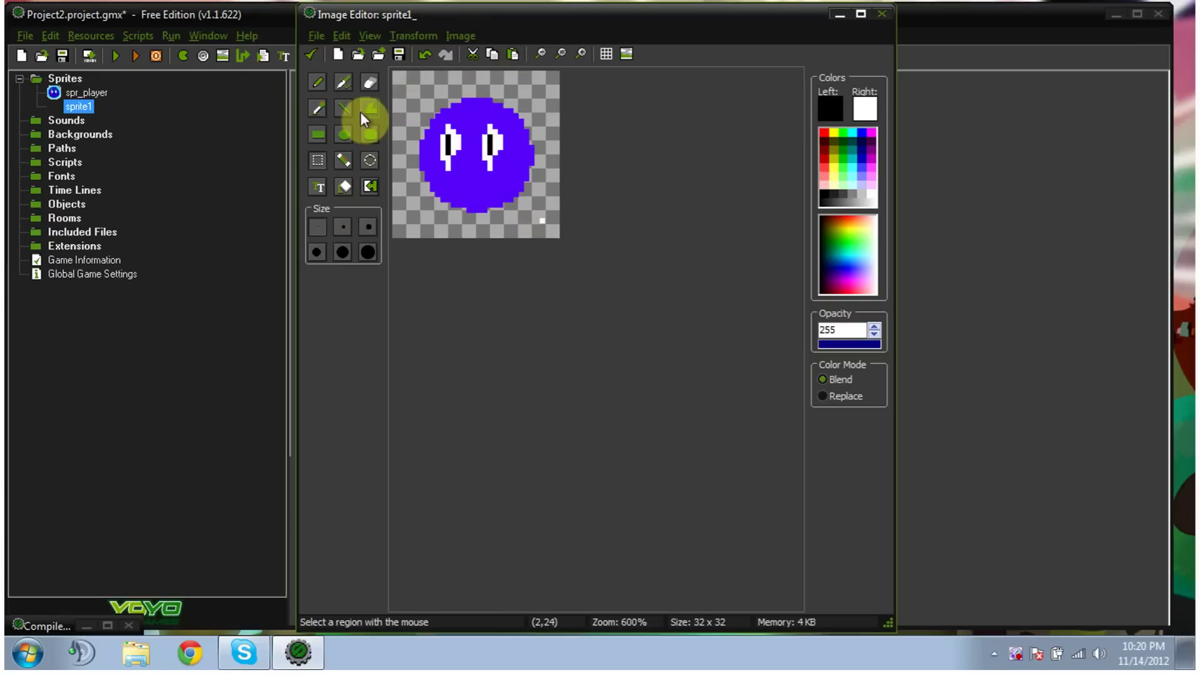
Step: Paint a red smiling mouth below the eyes and a small red nose between them
click(318, 81)
drag(852, 260, 849, 294)
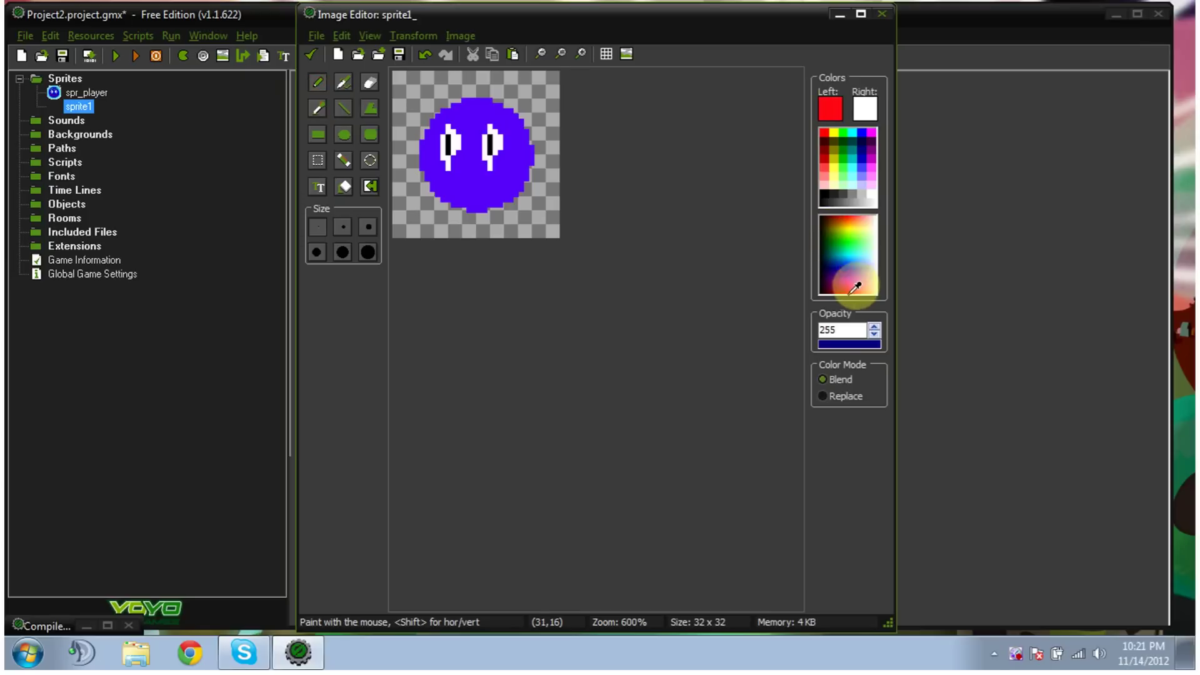
drag(436, 179, 529, 177)
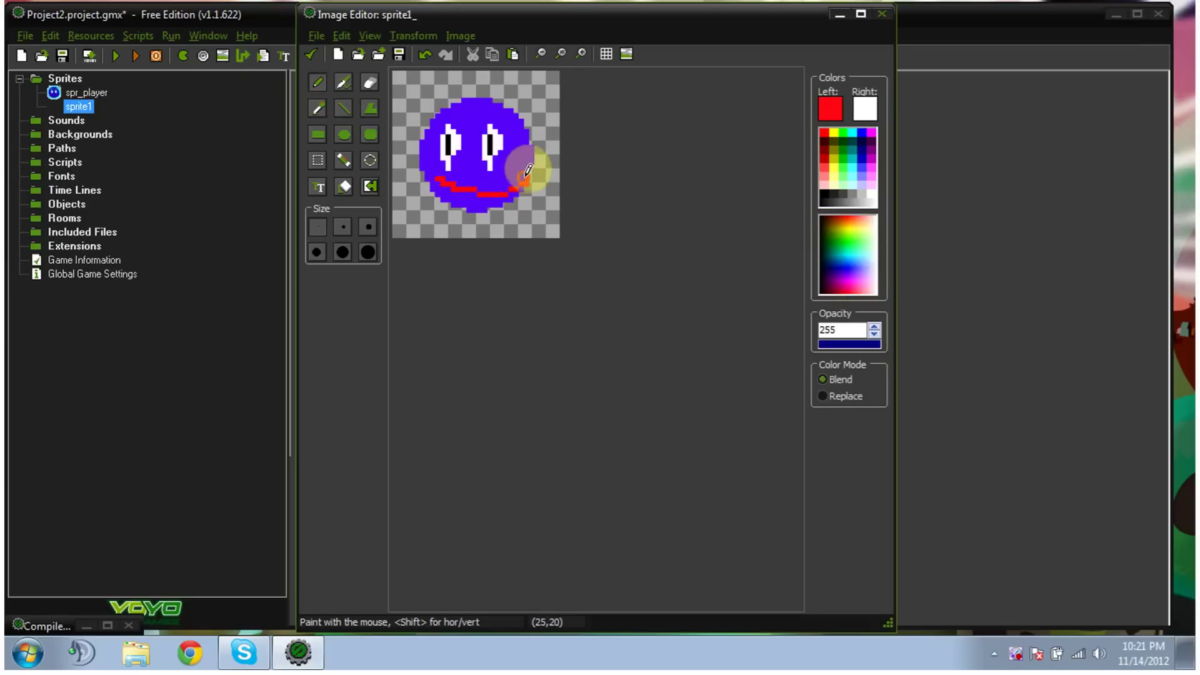
click(428, 55)
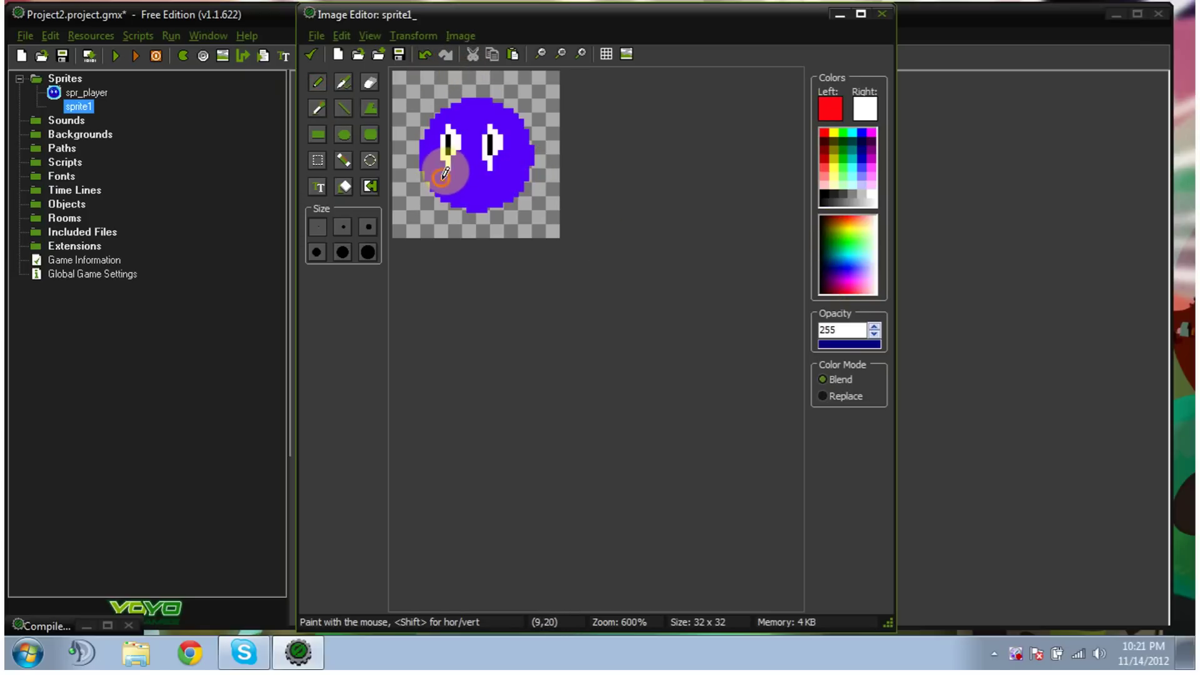
mouse_move(443, 179)
mouse_down()
mouse_move(476, 186)
mouse_move(508, 173)
mouse_up()
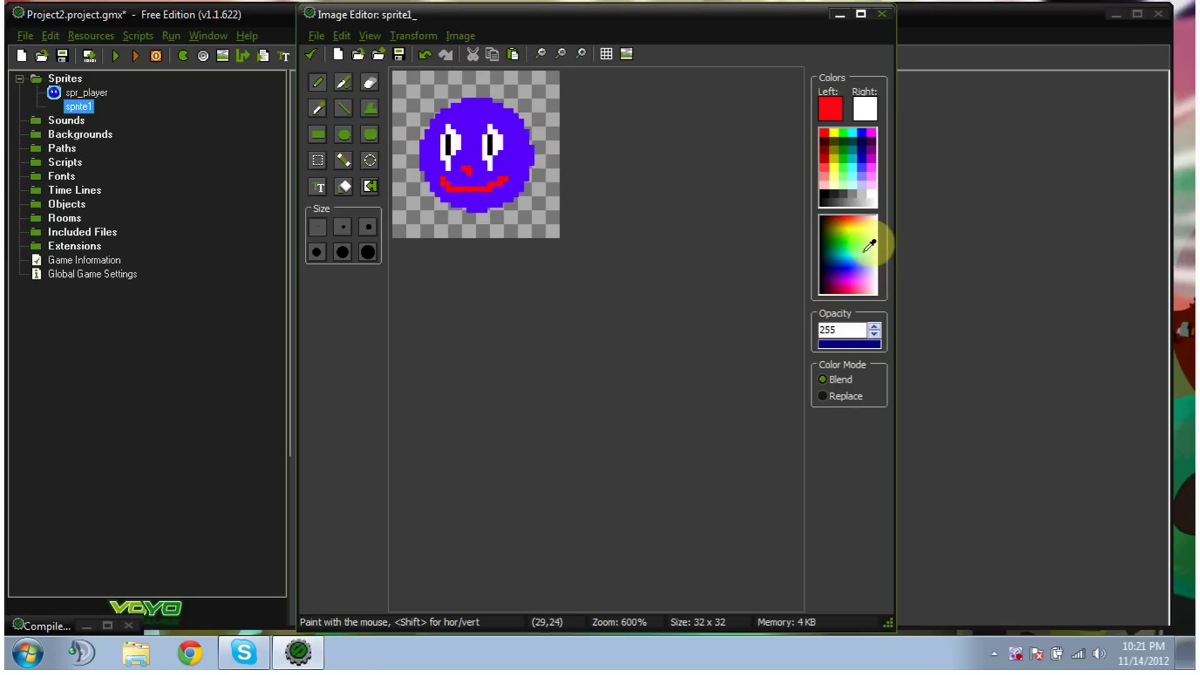
Step: Paint green eyebrows above both eyes of the face
click(847, 238)
mouse_move(452, 115)
mouse_down()
mouse_move(506, 120)
mouse_move(469, 130)
mouse_move(457, 112)
mouse_move(506, 121)
mouse_up()
click(426, 59)
click(426, 59)
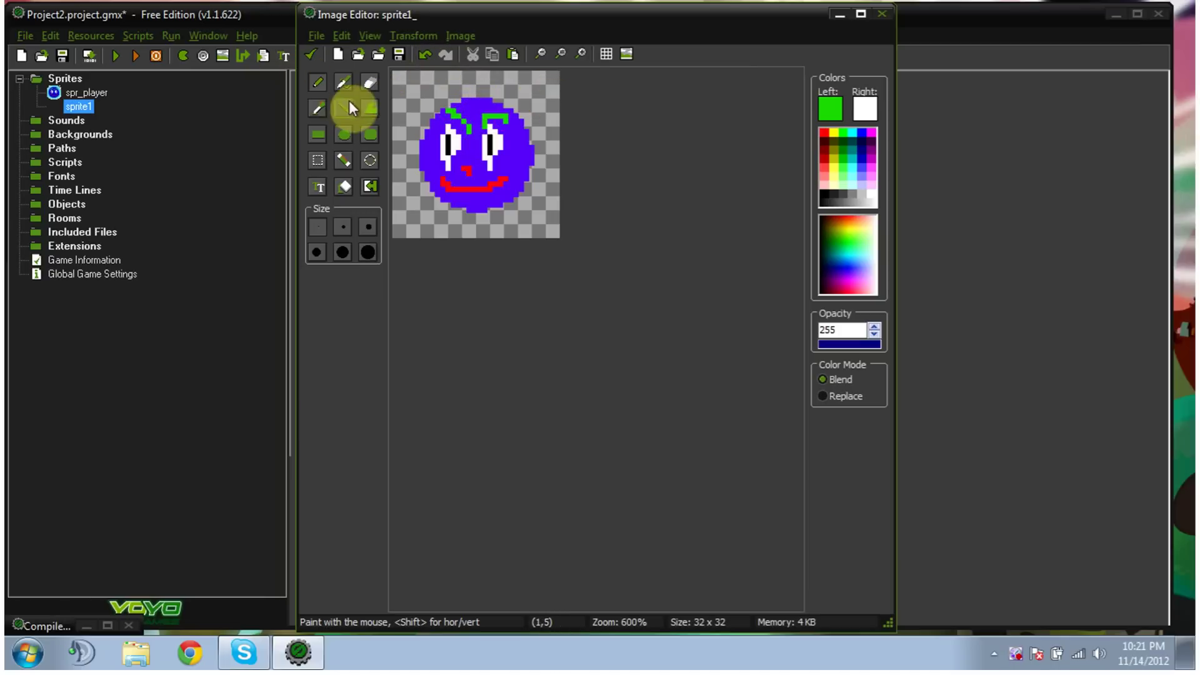
Step: Spray a soft cyan background around the face at hardness 128 and accept the finished image into the sprite
click(338, 83)
drag(874, 245, 852, 255)
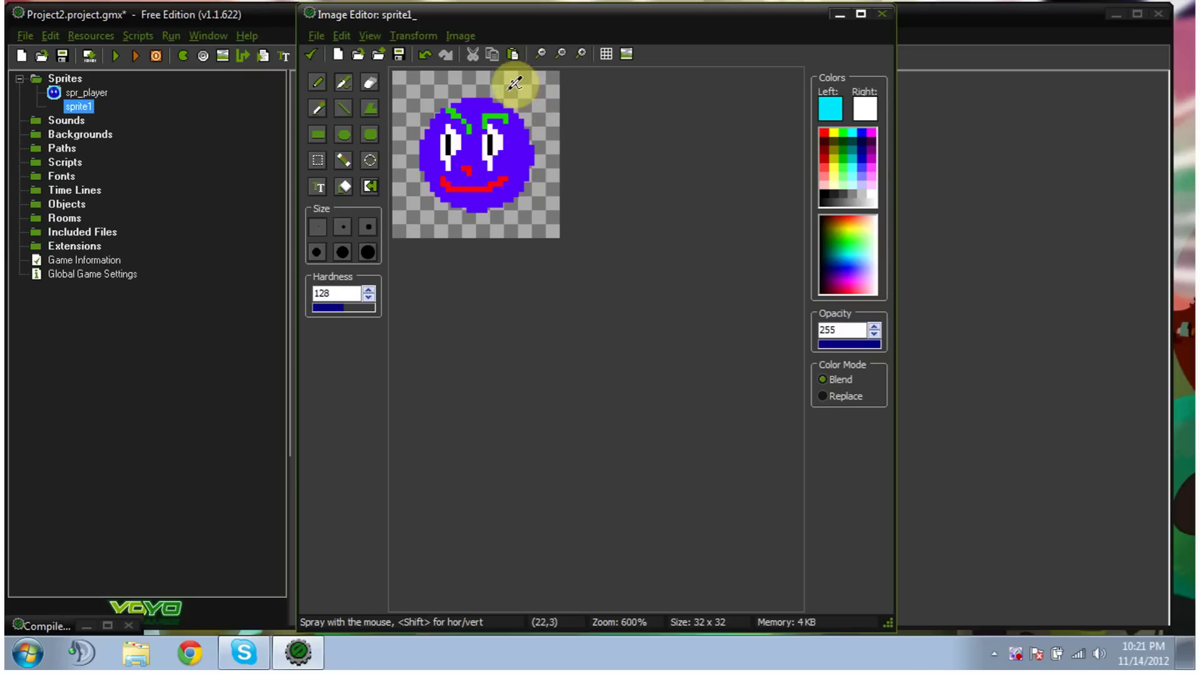
mouse_move(509, 86)
mouse_down()
mouse_move(541, 123)
mouse_move(505, 78)
mouse_move(528, 111)
mouse_move(477, 73)
mouse_move(501, 82)
mouse_move(460, 72)
mouse_move(475, 60)
mouse_move(427, 129)
mouse_move(415, 174)
mouse_move(442, 209)
mouse_move(410, 156)
mouse_move(444, 203)
mouse_move(485, 216)
mouse_move(437, 213)
mouse_move(494, 222)
mouse_move(536, 182)
mouse_move(549, 122)
mouse_move(546, 200)
mouse_move(516, 215)
mouse_move(552, 177)
mouse_move(561, 214)
mouse_move(479, 194)
mouse_move(418, 222)
mouse_move(429, 194)
mouse_move(410, 122)
mouse_move(431, 112)
mouse_move(423, 89)
mouse_move(517, 77)
mouse_move(544, 85)
mouse_move(543, 103)
mouse_up()
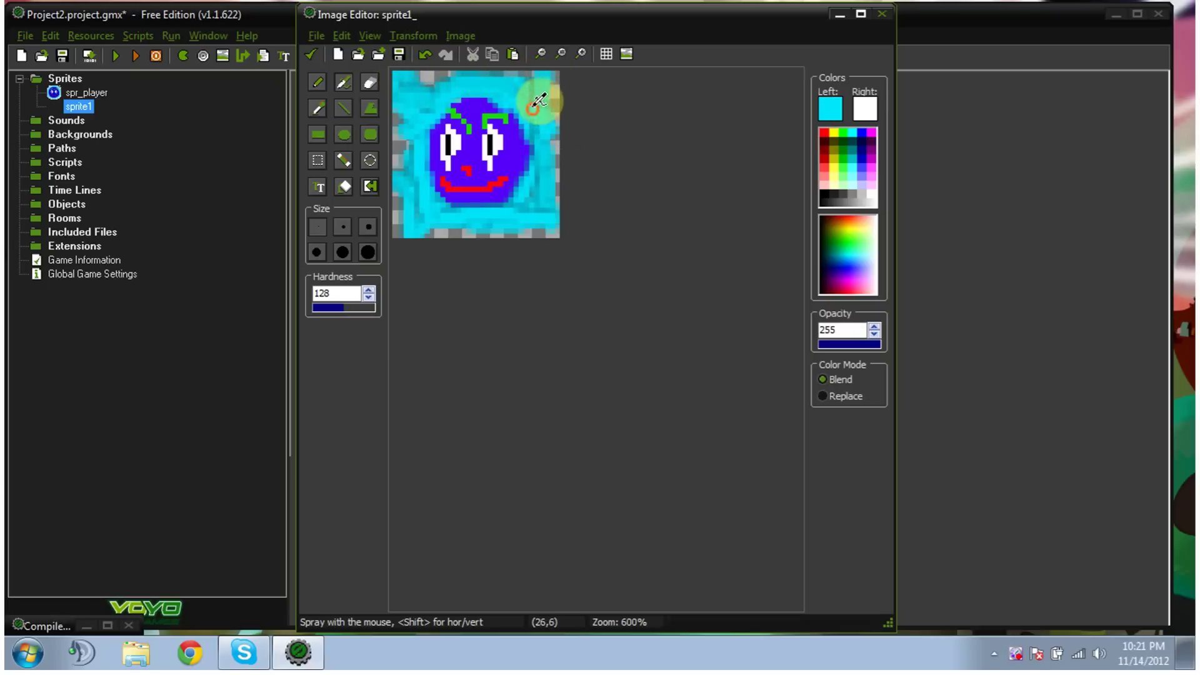
click(311, 55)
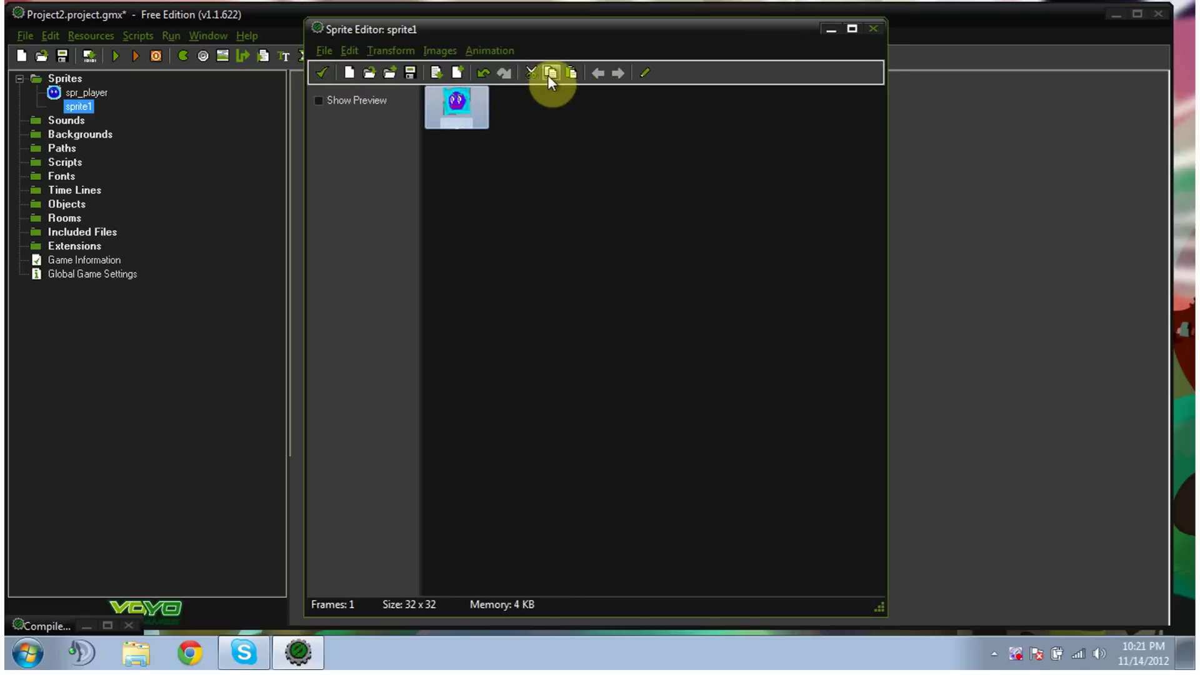
Step: Paste five copies of the face frame into the sprite's animation
click(576, 77)
click(576, 77)
click(575, 77)
click(575, 77)
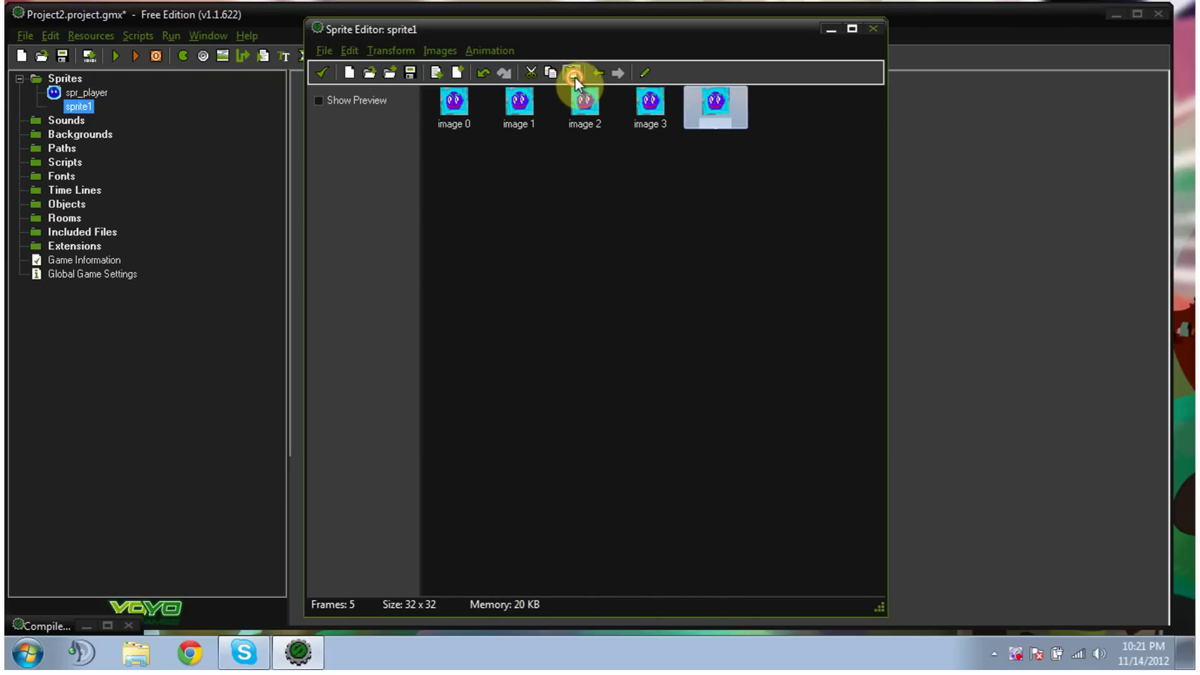
click(575, 77)
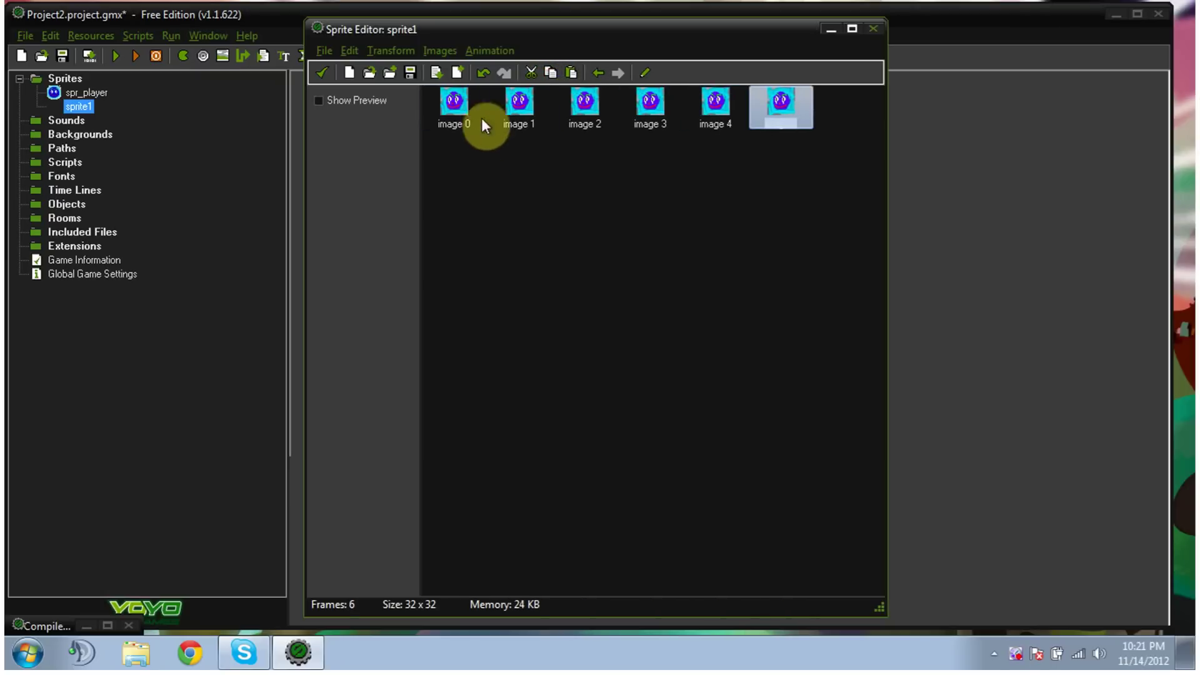
click(533, 125)
click(579, 122)
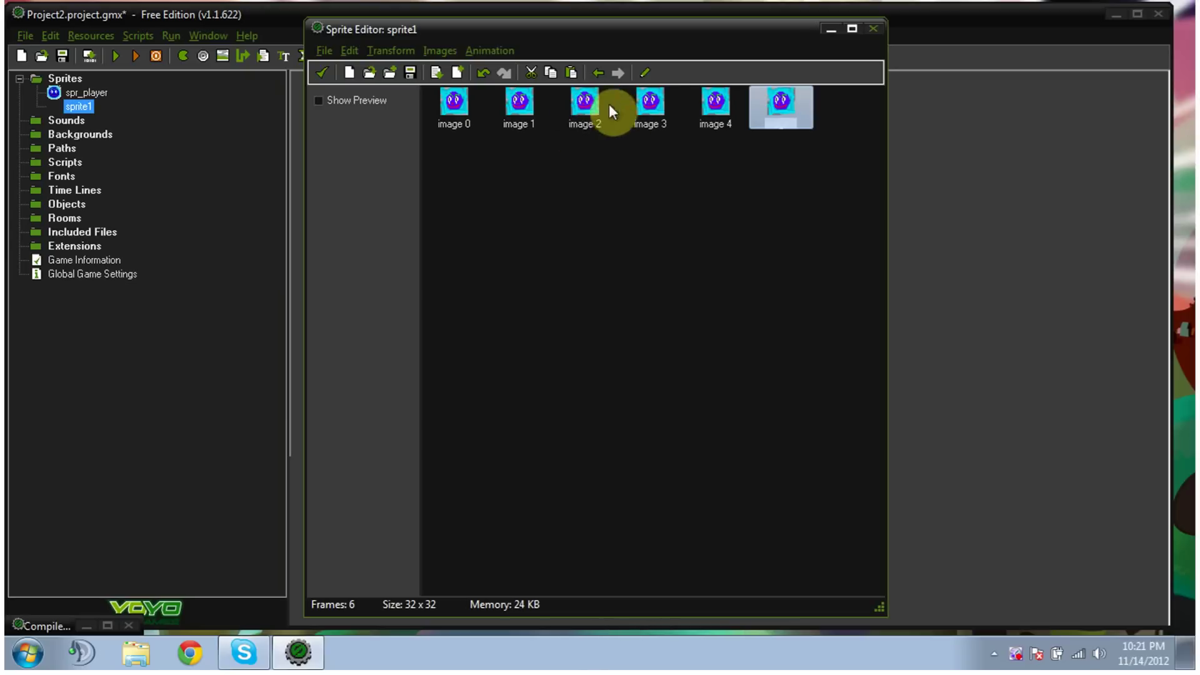
click(653, 103)
click(532, 113)
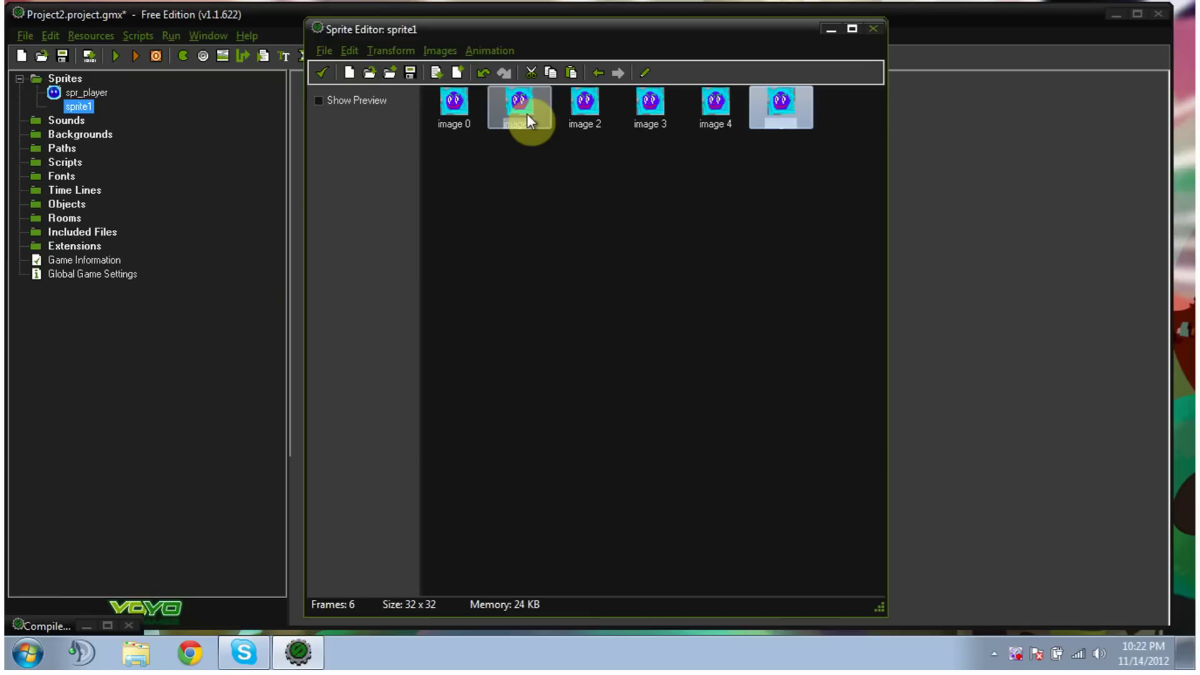
Step: Erase the outer parts of the cyan background in the second frame and accept the edited image
double_click(527, 113)
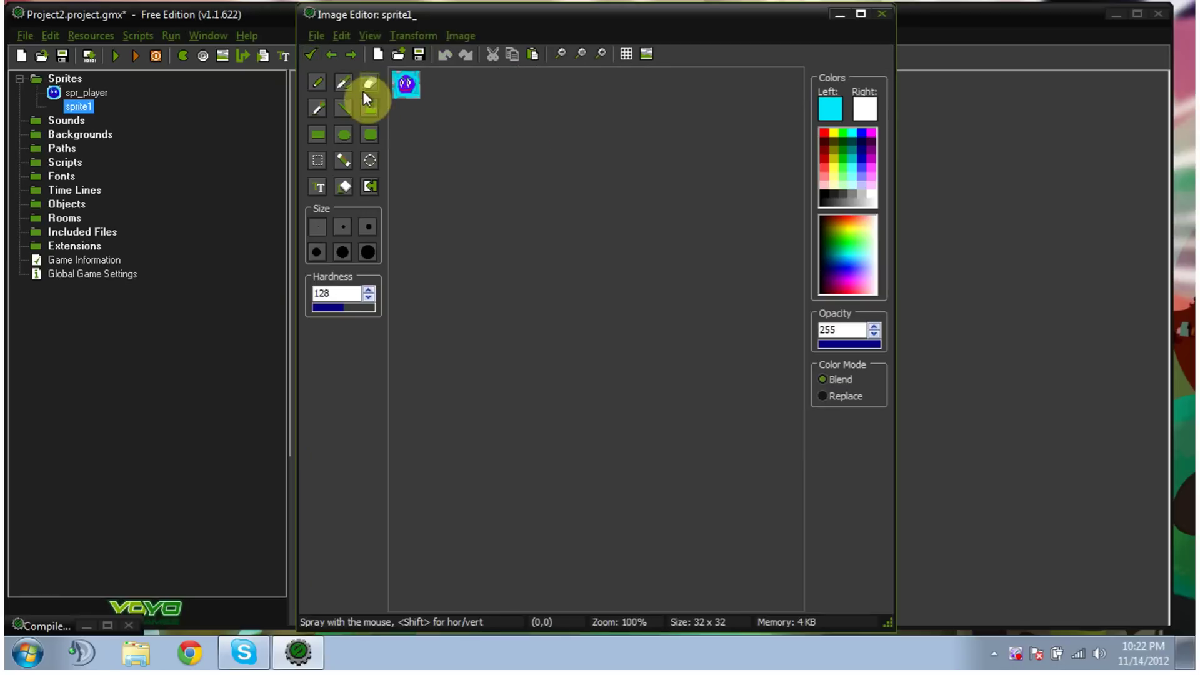
click(605, 55)
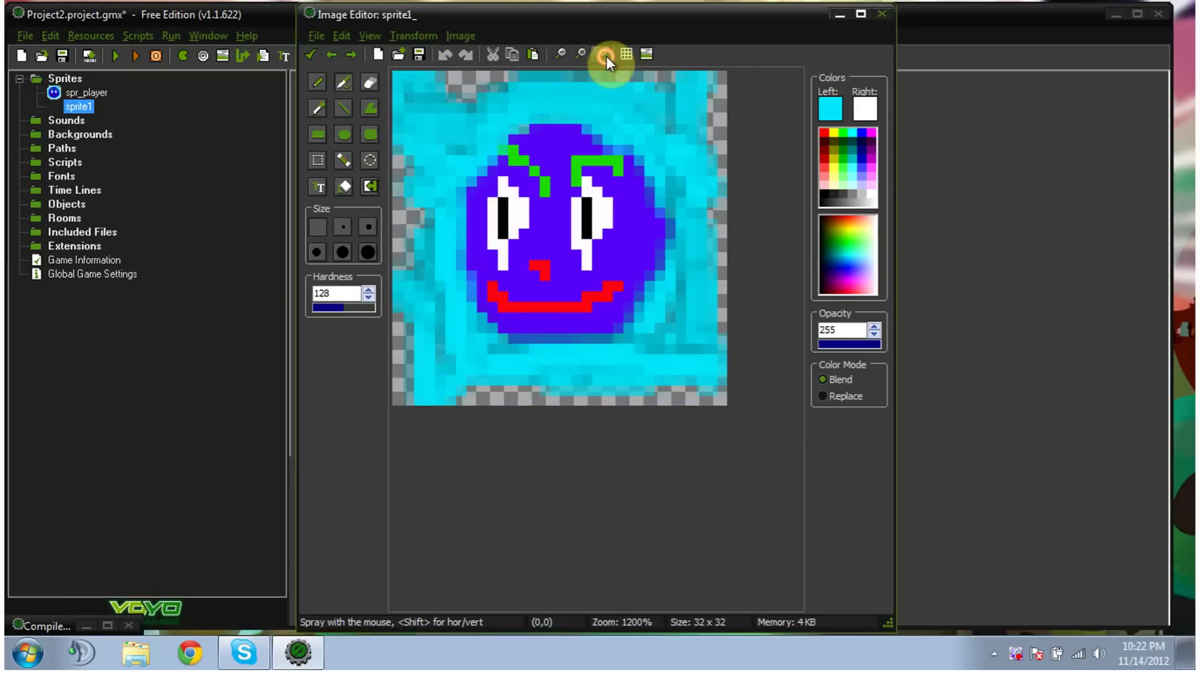
click(567, 53)
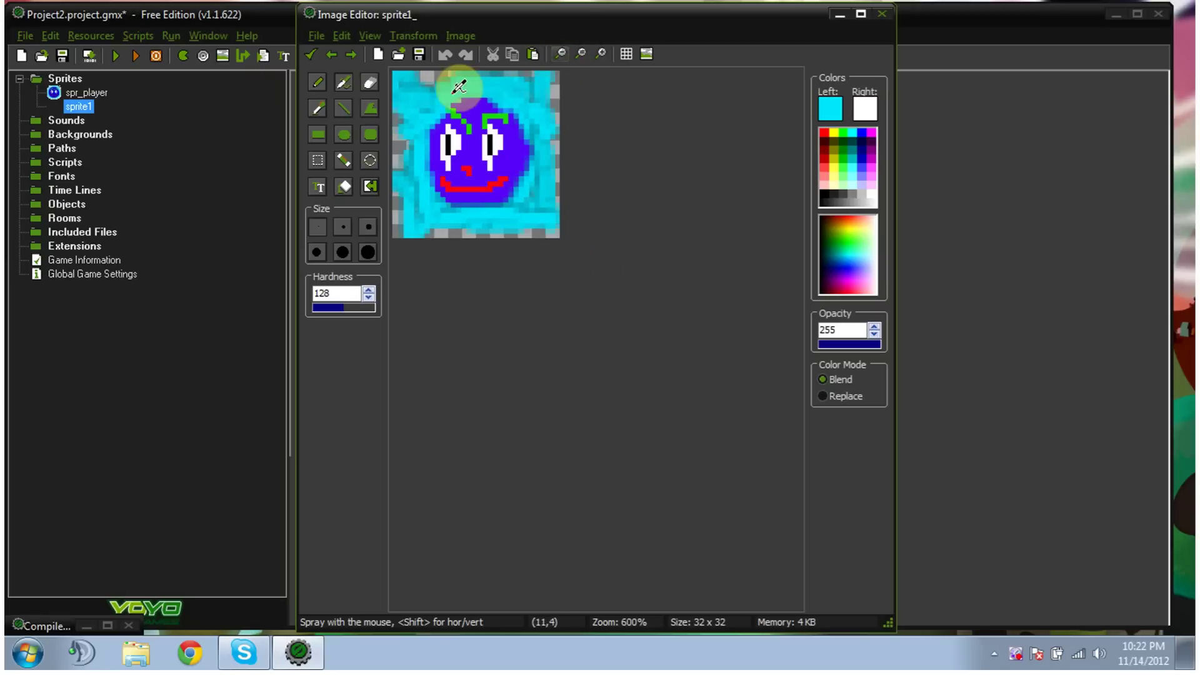
click(369, 84)
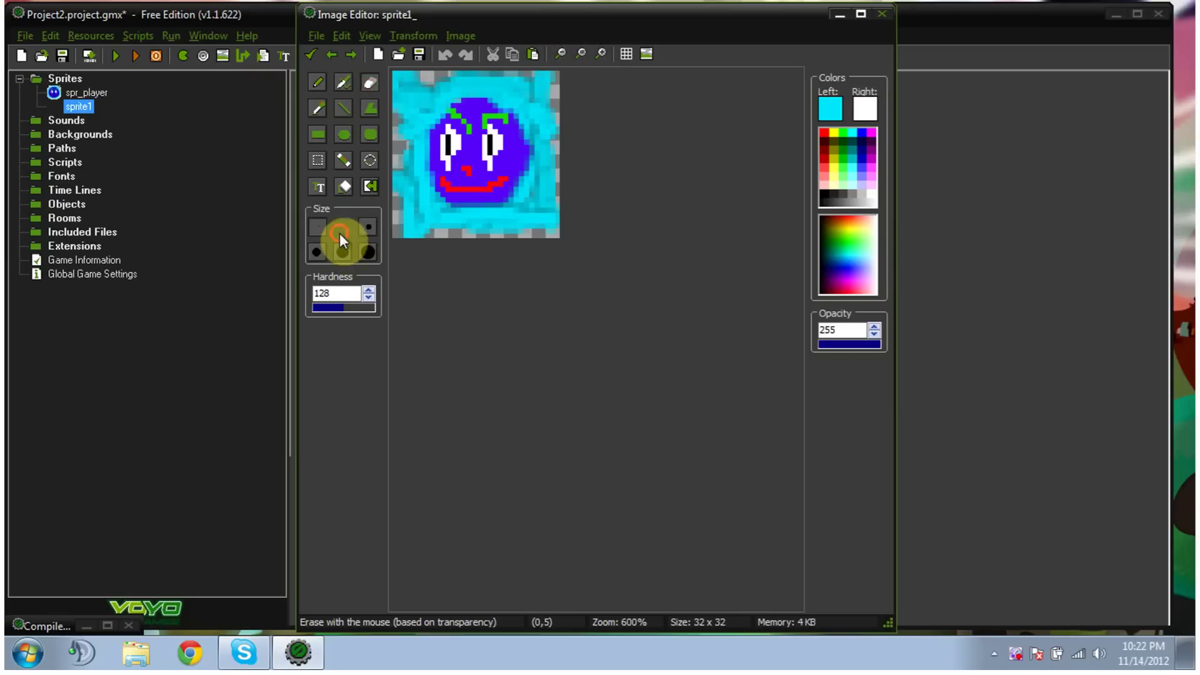
click(373, 228)
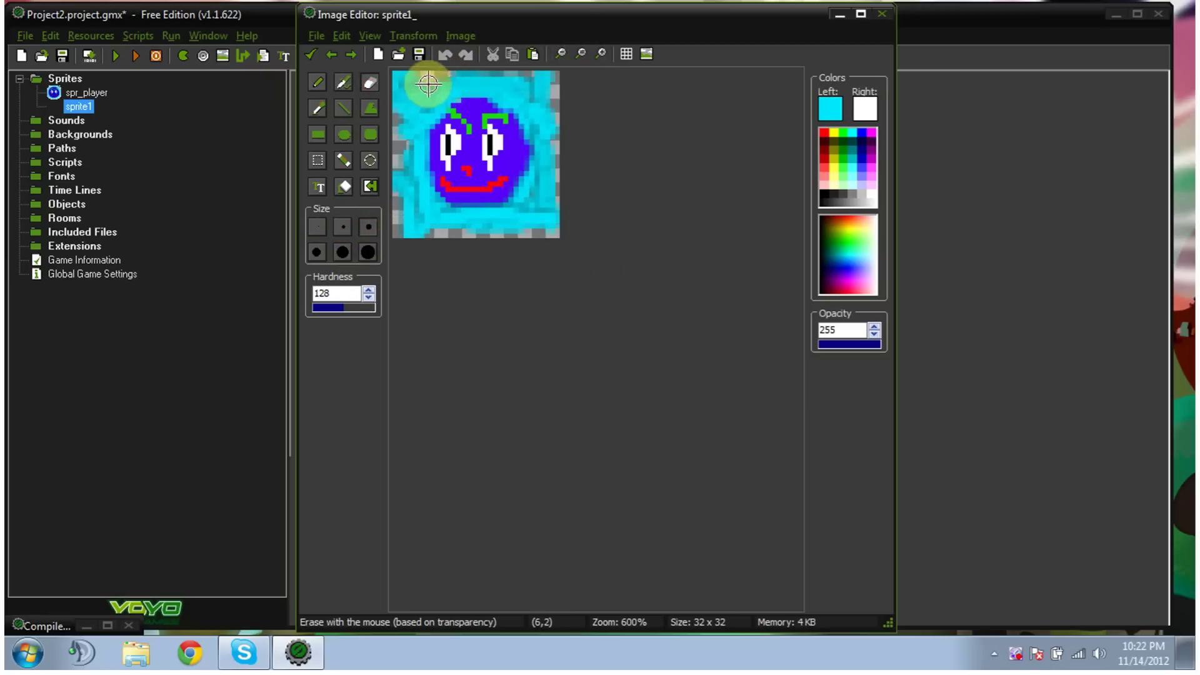
mouse_move(428, 83)
mouse_down()
mouse_move(397, 80)
mouse_move(383, 225)
mouse_move(437, 254)
mouse_move(512, 225)
mouse_move(583, 77)
mouse_up()
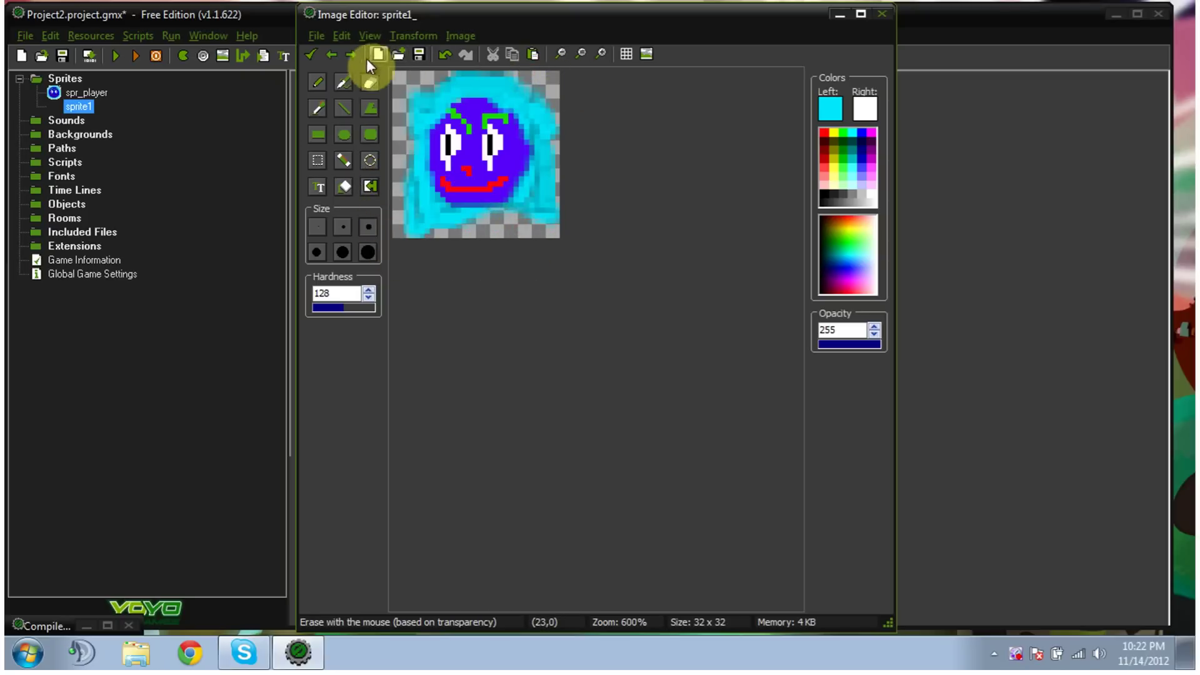
click(310, 54)
Step: Erase the outer cyan edges around the face in the third frame and accept the edited image
double_click(578, 101)
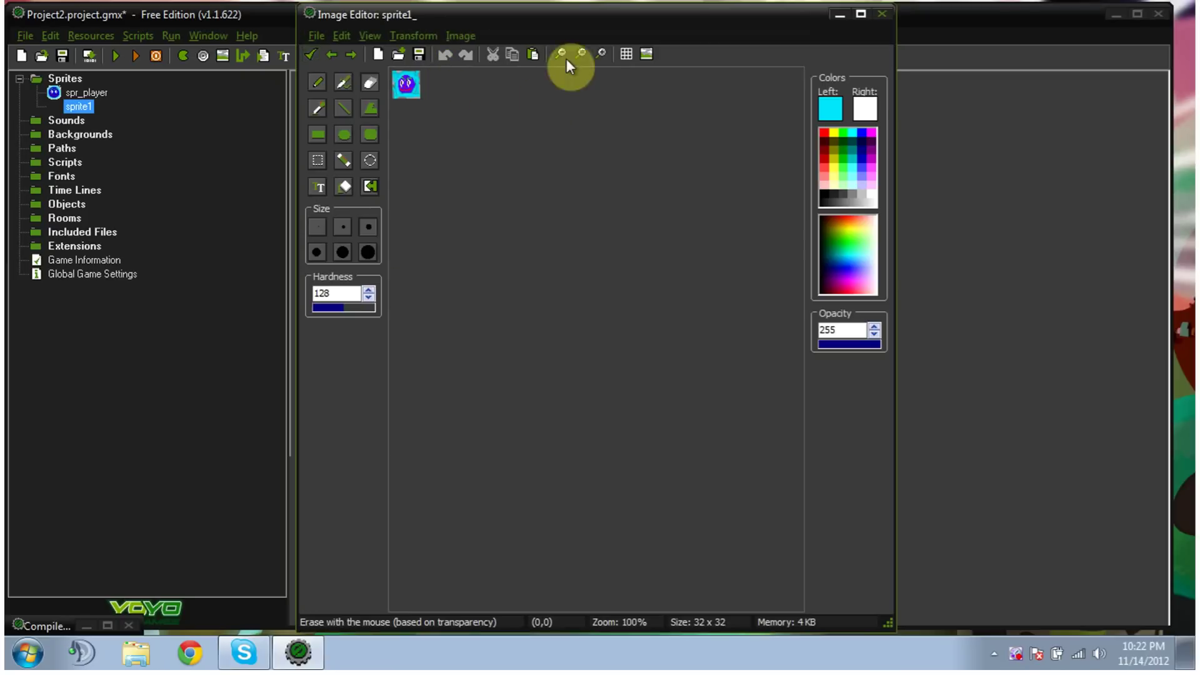
click(596, 56)
click(595, 57)
click(596, 56)
click(596, 56)
click(595, 56)
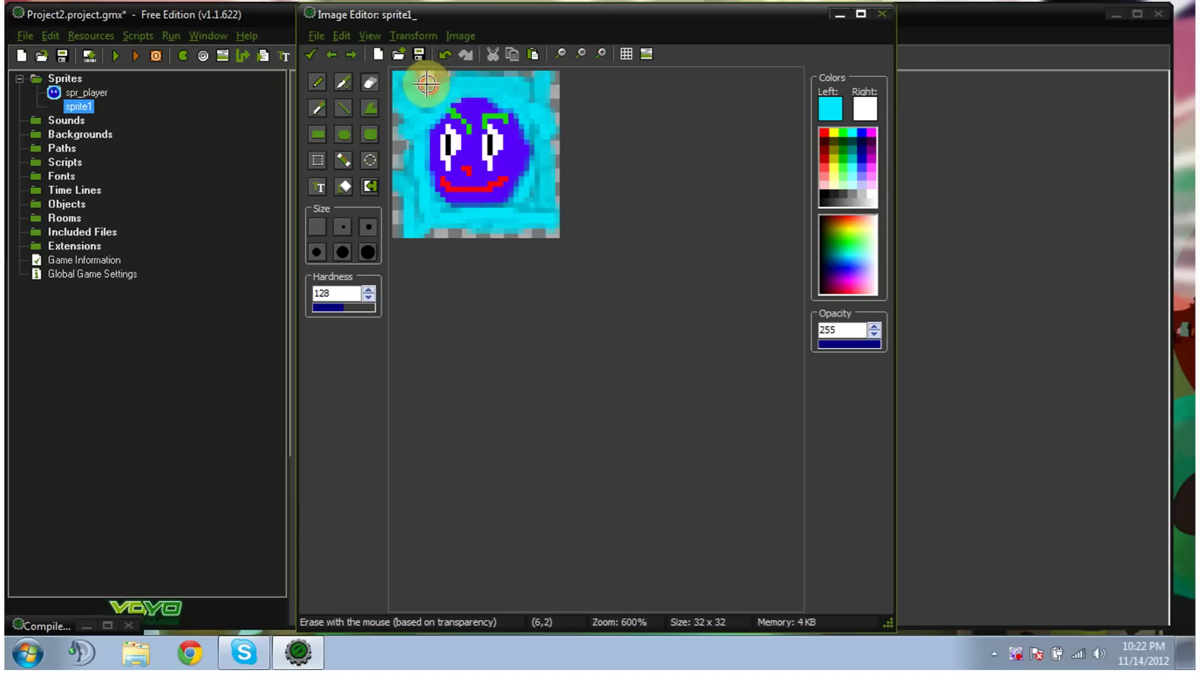
mouse_move(427, 84)
mouse_down()
mouse_move(378, 99)
mouse_move(402, 231)
mouse_move(517, 243)
mouse_move(573, 162)
mouse_move(538, 75)
mouse_move(587, 133)
mouse_move(499, 68)
mouse_move(555, 134)
mouse_move(517, 88)
mouse_move(484, 73)
mouse_up()
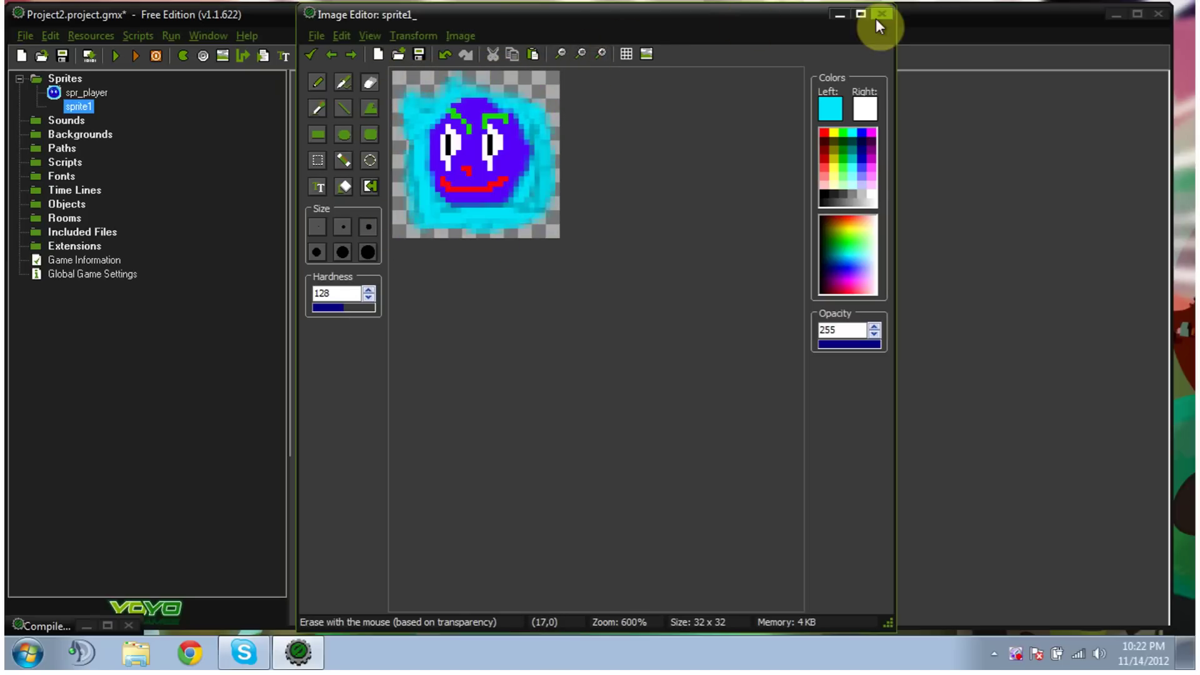
click(311, 55)
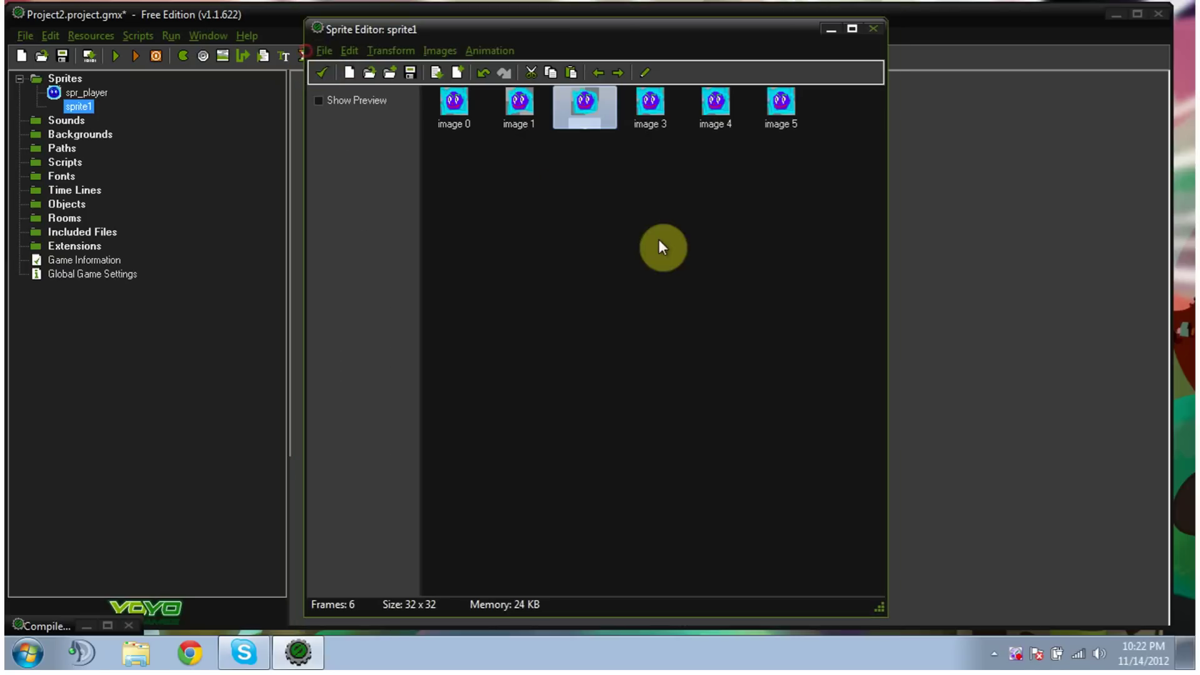
Step: Accept the frames into the sprite's properties and close them without saving the changes
click(324, 77)
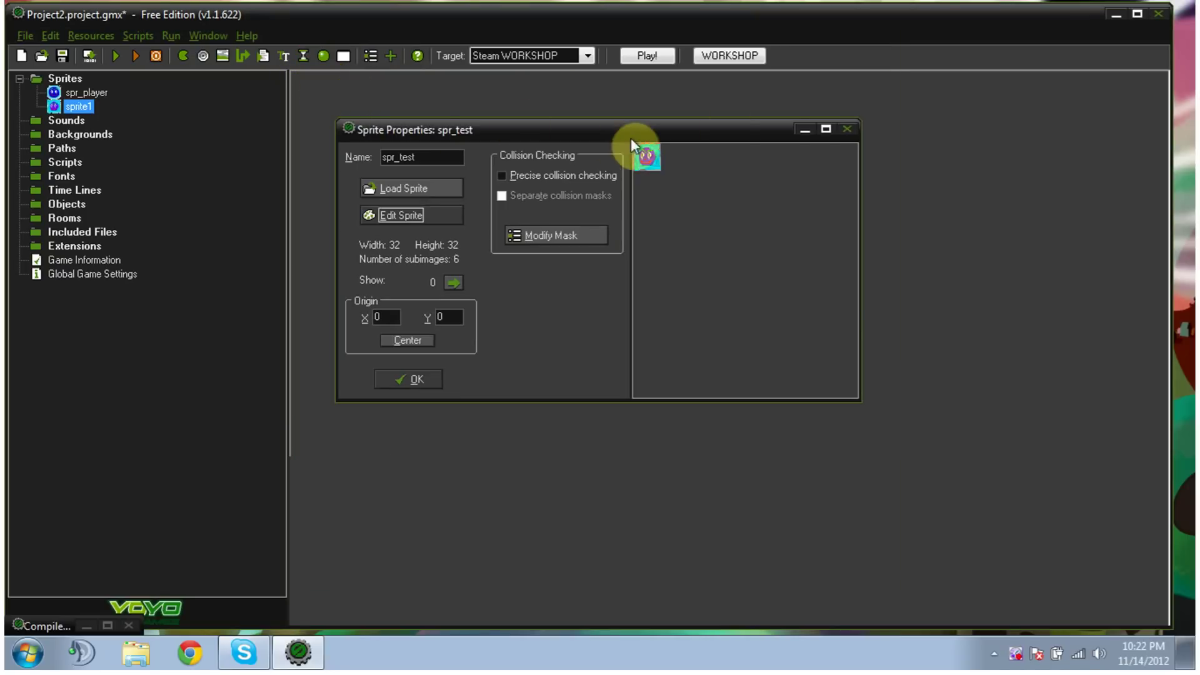
click(848, 129)
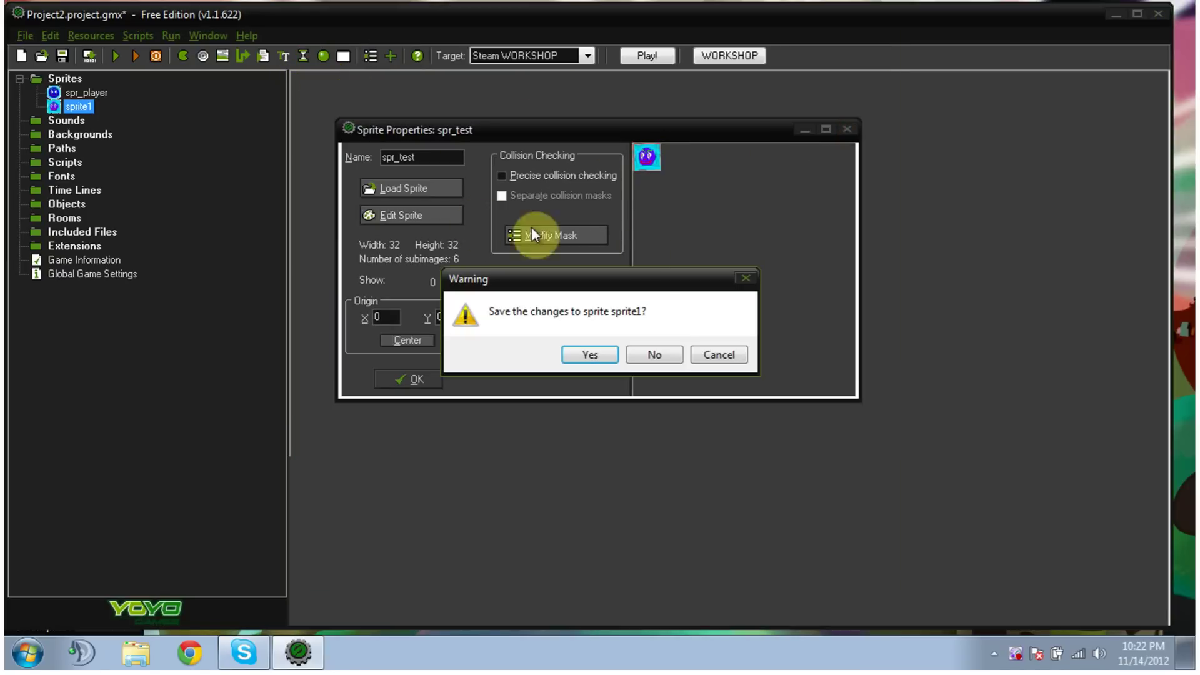
click(654, 354)
Step: Open the frames of spr_player for editing and show its animation preview
double_click(93, 93)
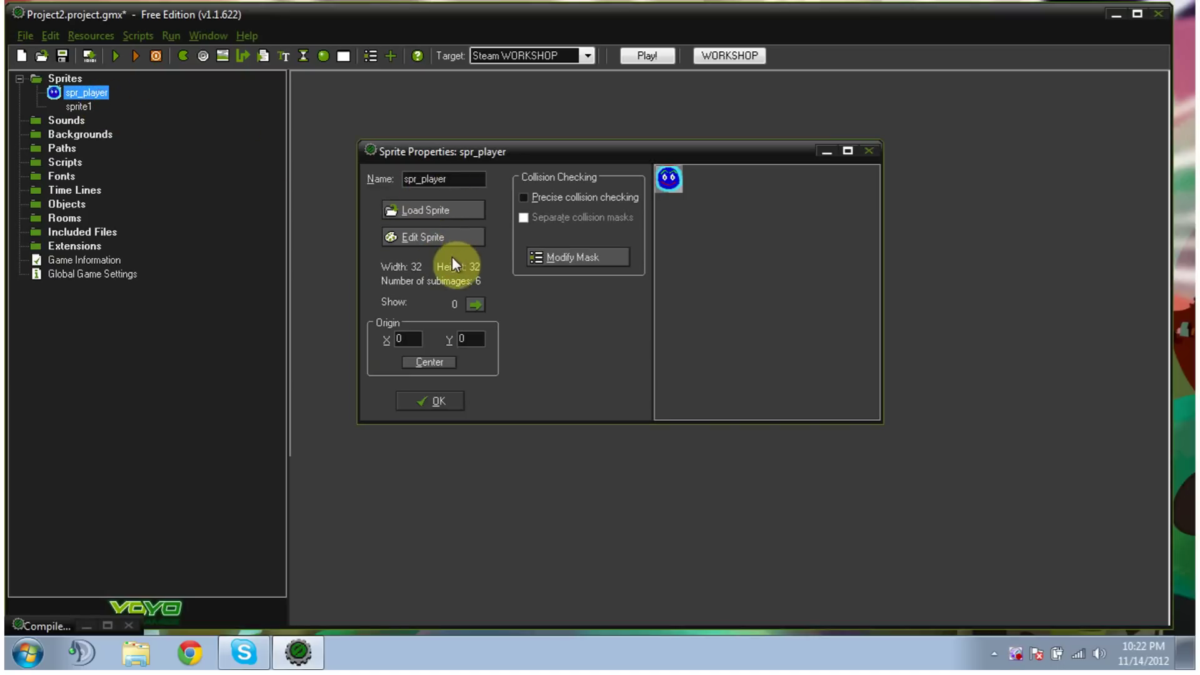
click(449, 238)
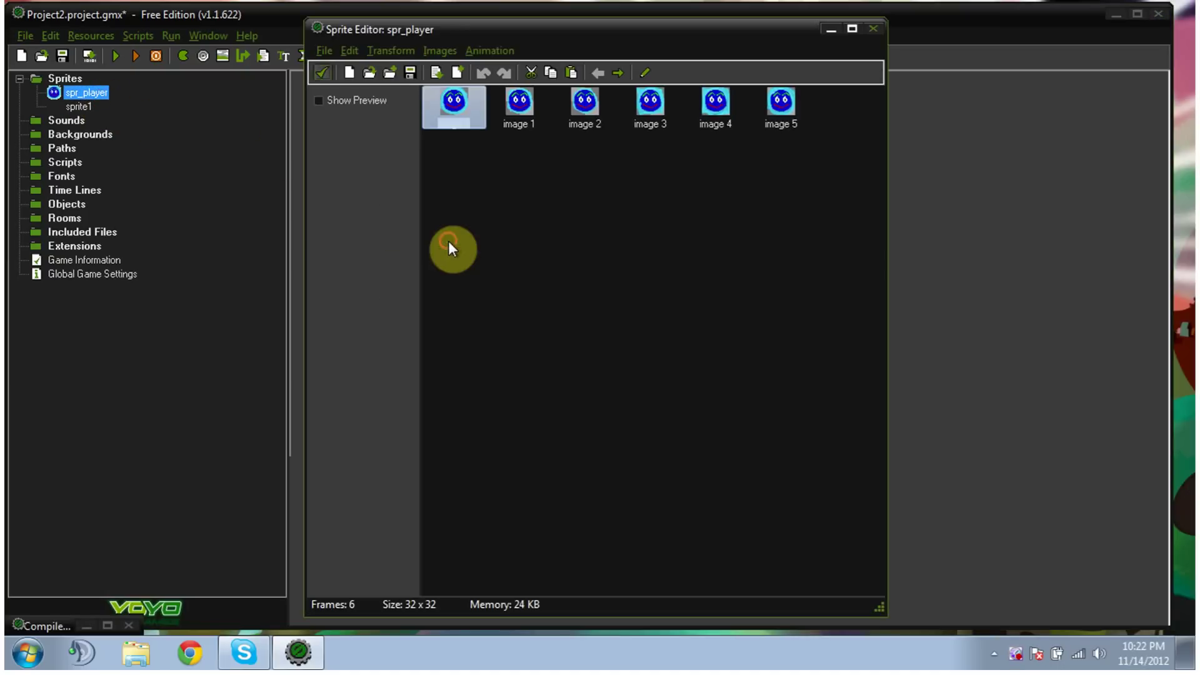
click(319, 100)
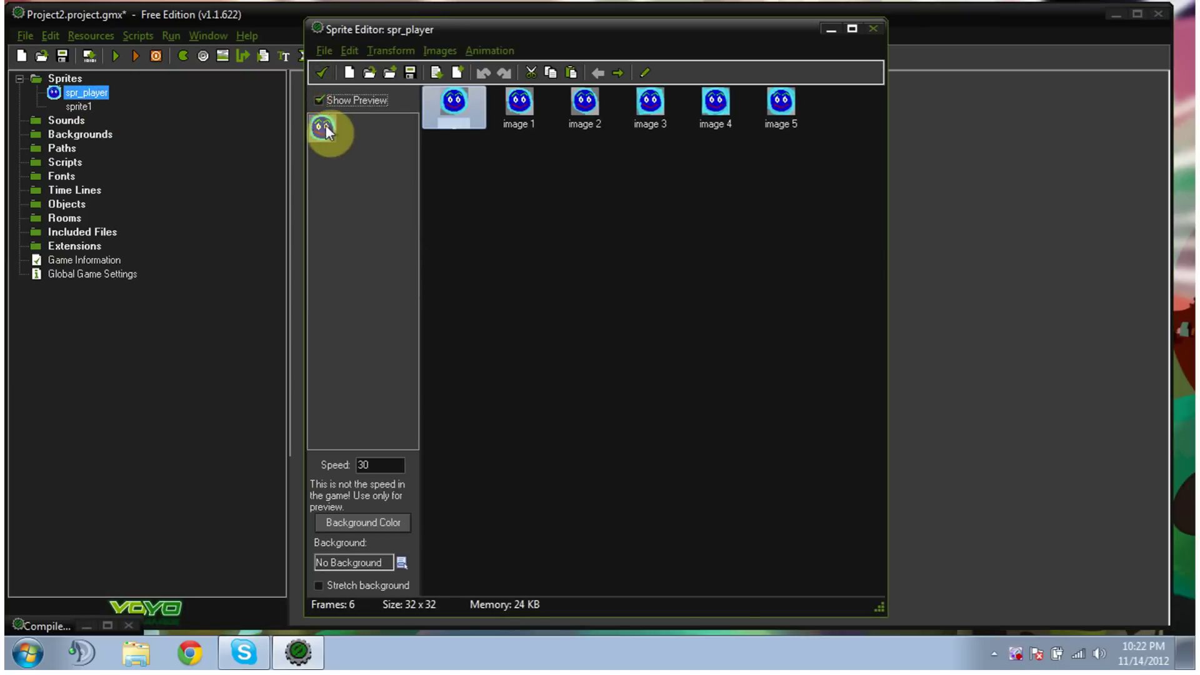
Step: Try preview speeds of 35, 5, 10 and 1 for spr_player, restore 30, and close the sprite
click(383, 464)
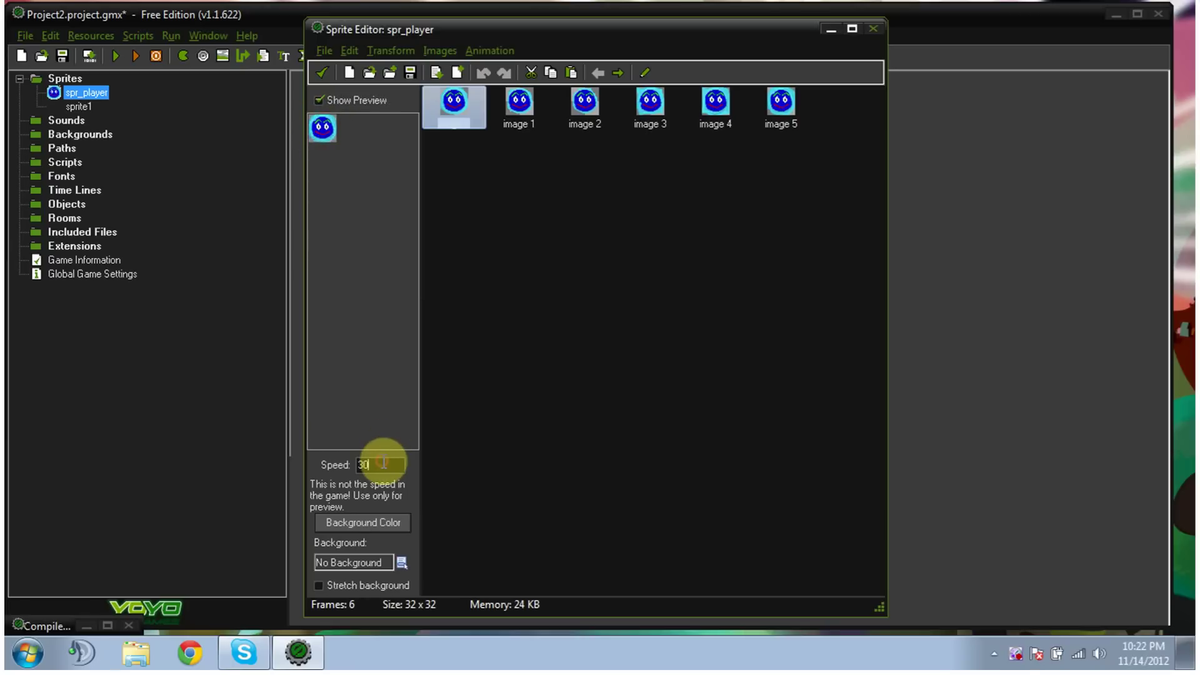
key(BackSpace)
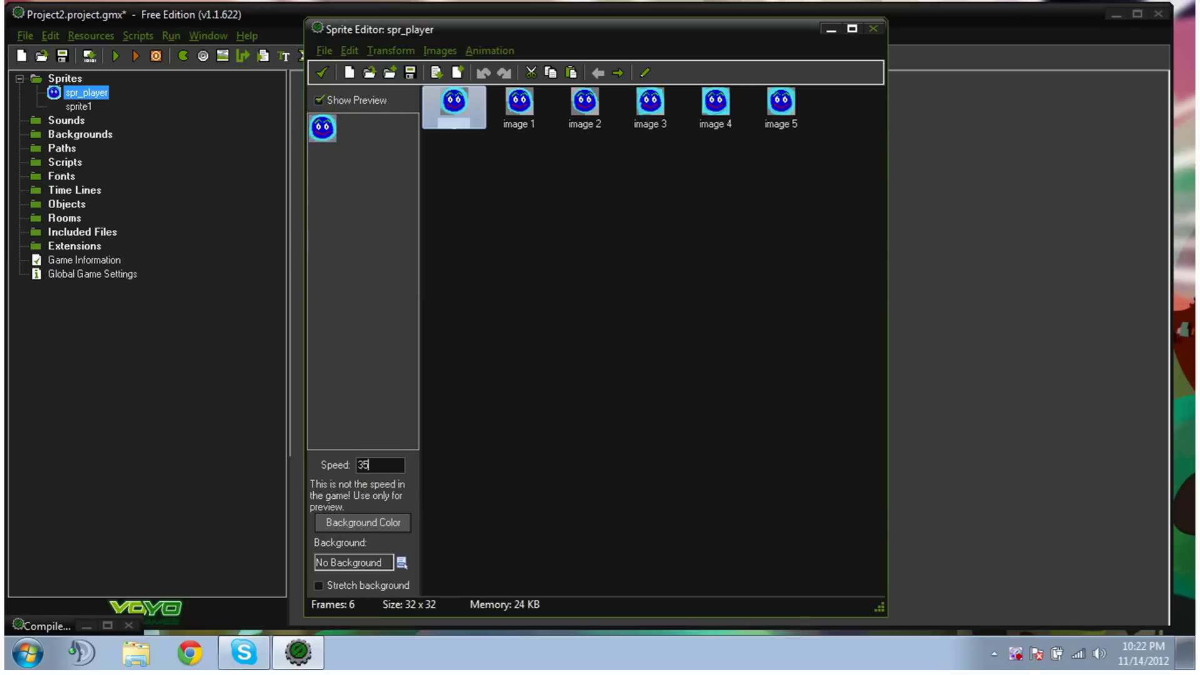
key(BackSpace)
text(5)
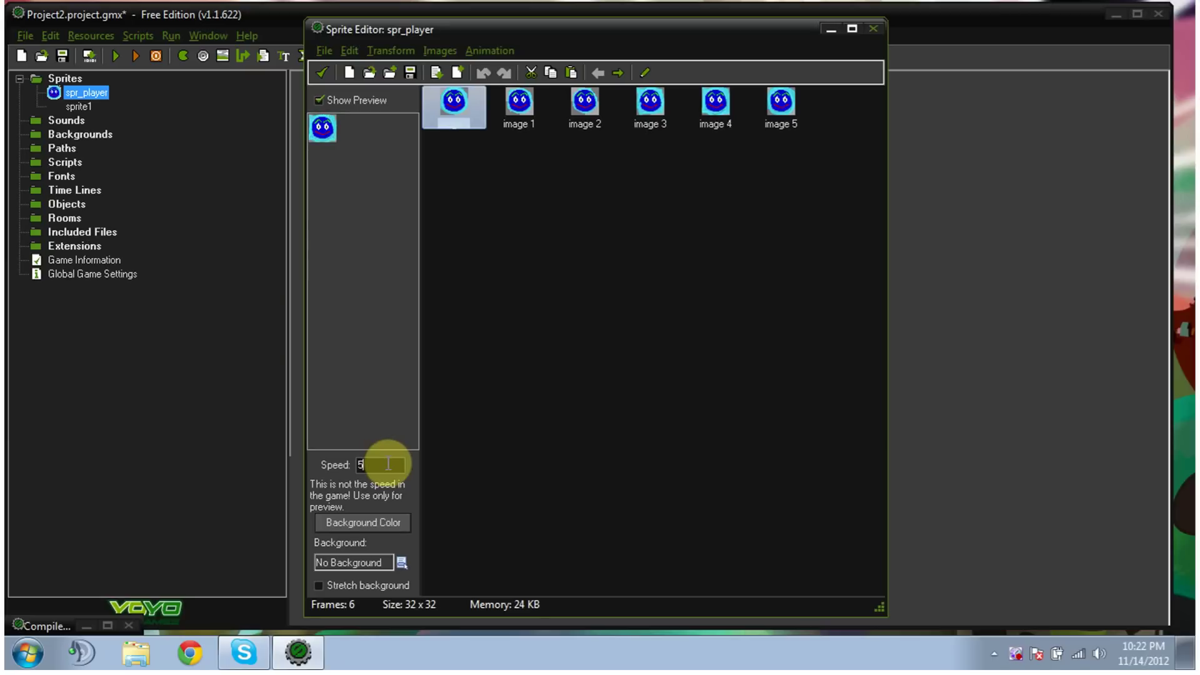
key(BackSpace)
text(10)
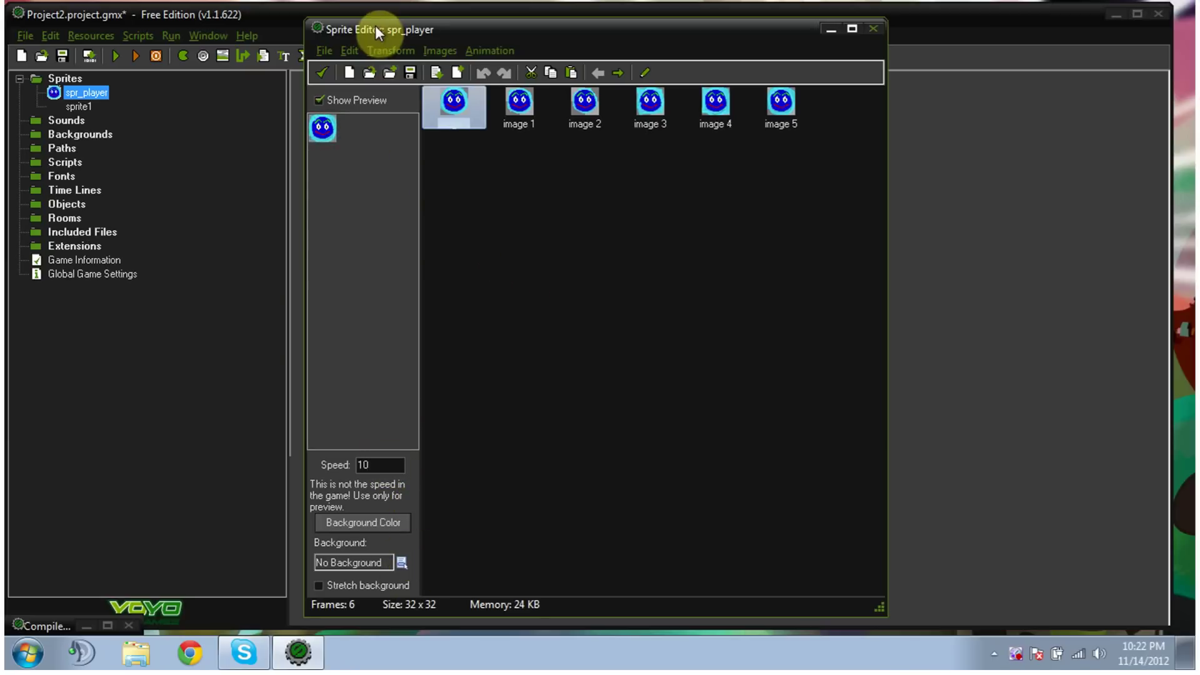
key(BackSpace)
key(BackSpace)
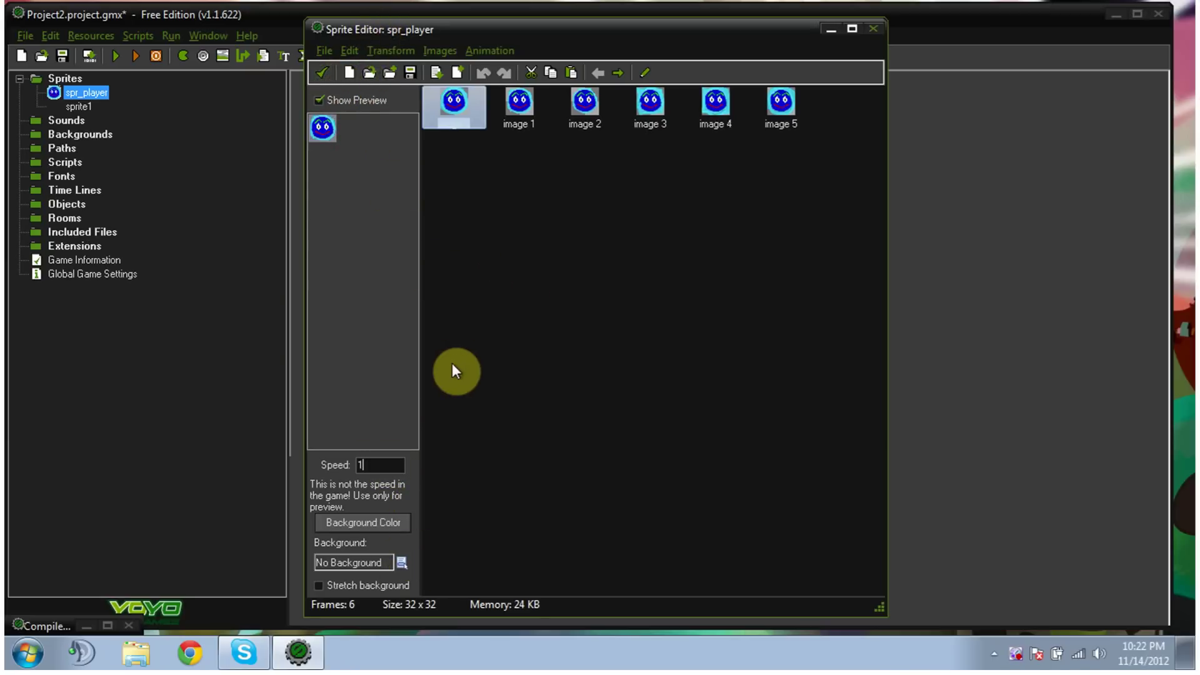
text(30)
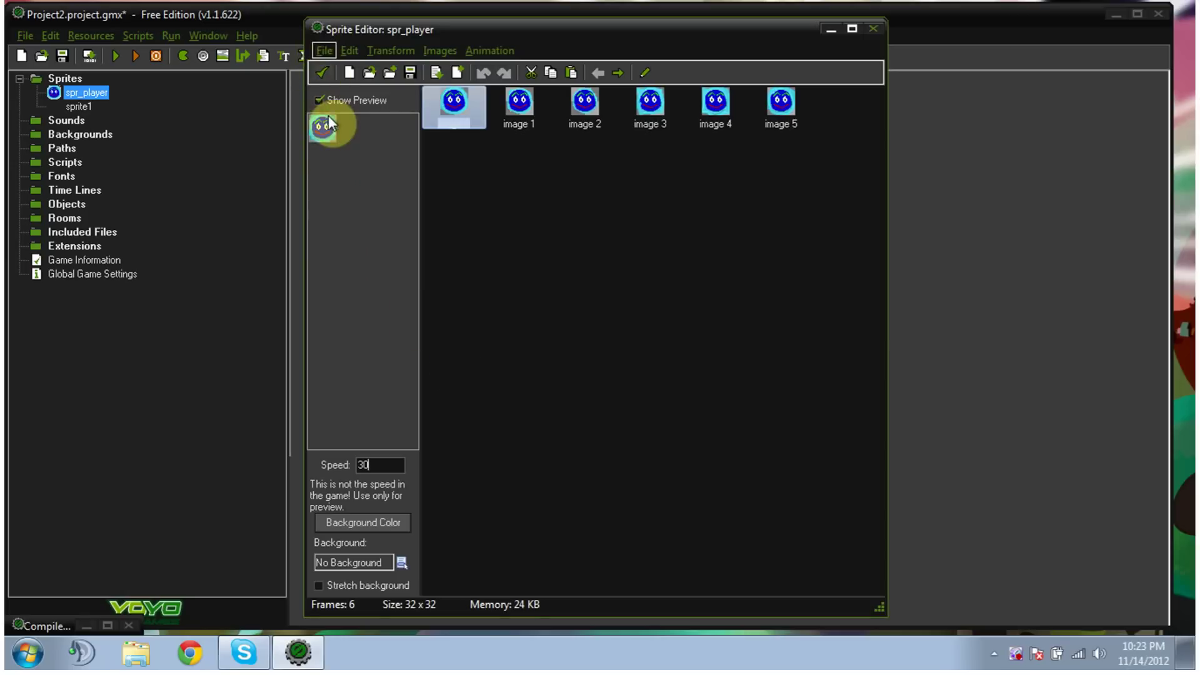
click(323, 71)
click(869, 151)
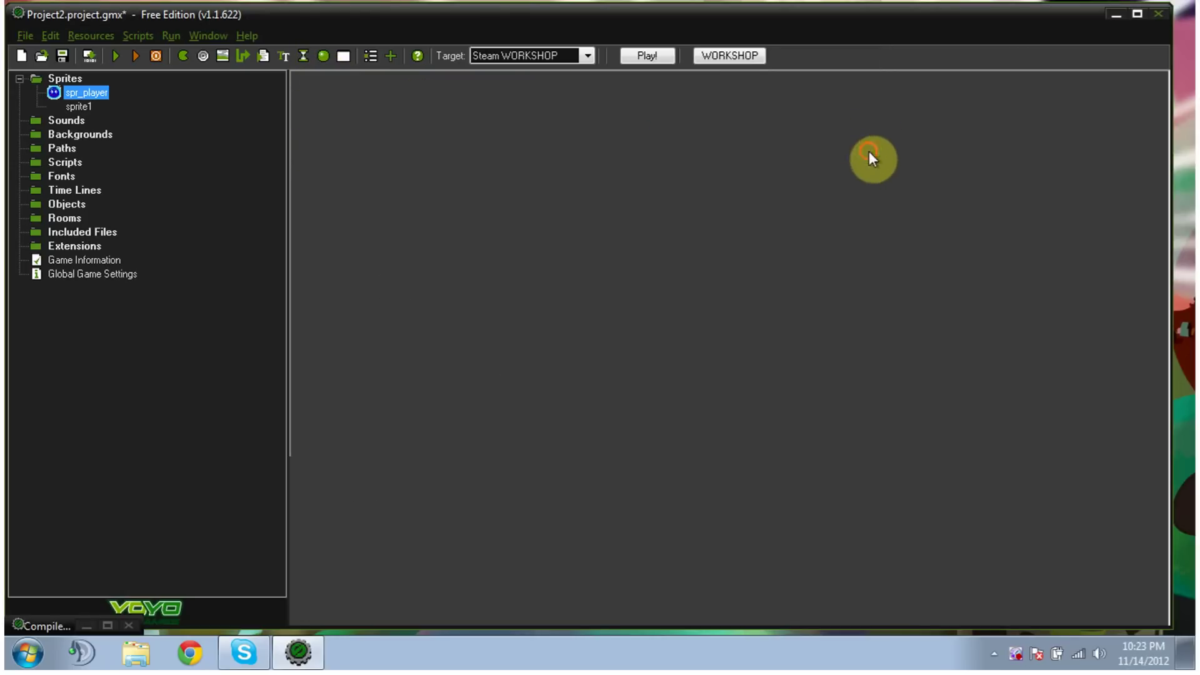
Step: Delete sprite1 from the project's sprites and confirm the deletion
click(76, 106)
right_click(77, 109)
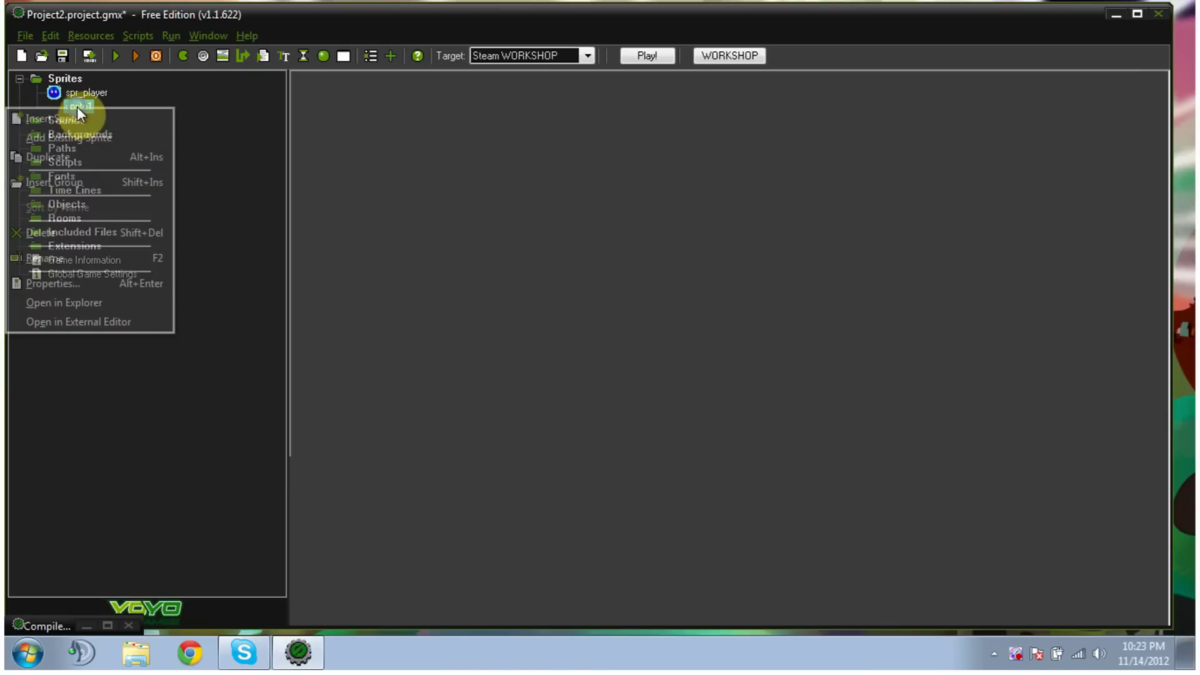
click(65, 234)
click(641, 356)
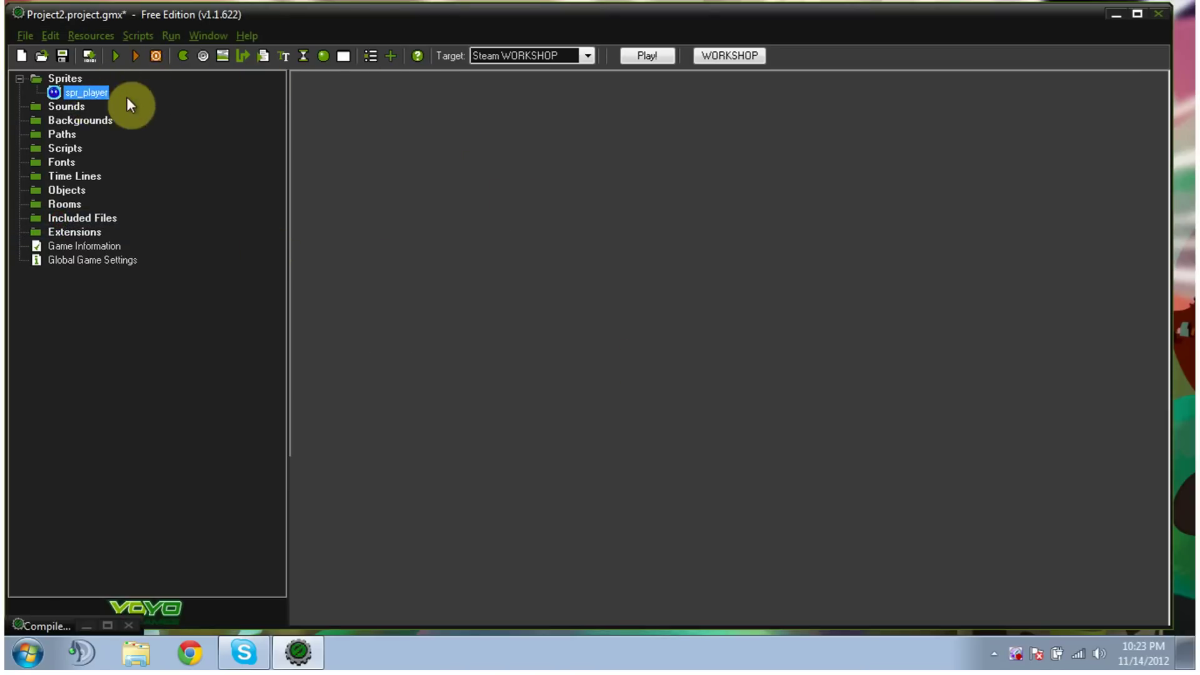
Step: Create an object named obj_player and assign it the spr_player sprite
click(324, 58)
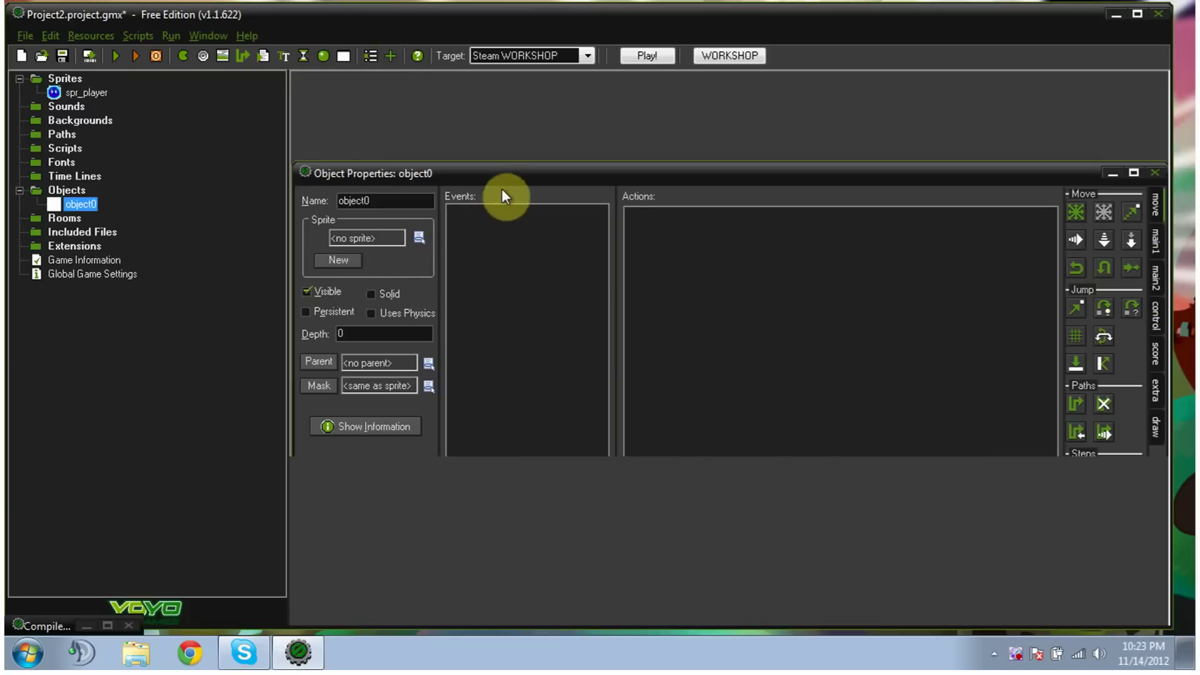
drag(373, 122, 346, 122)
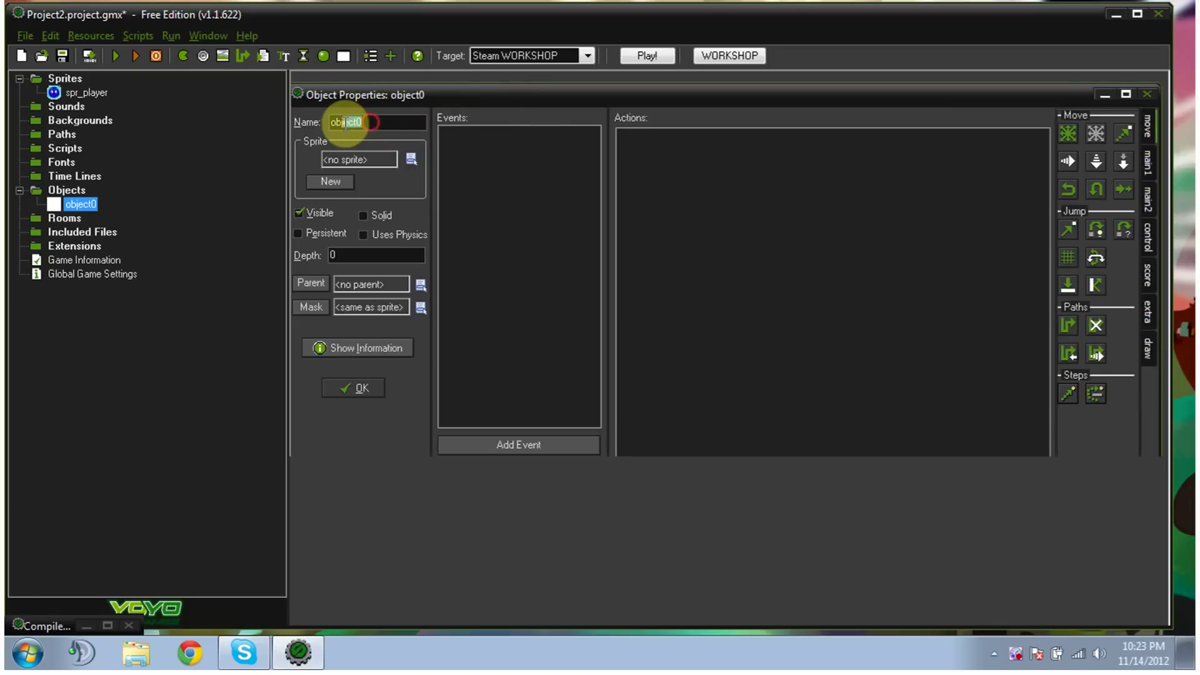
key(BackSpace)
text(_player)
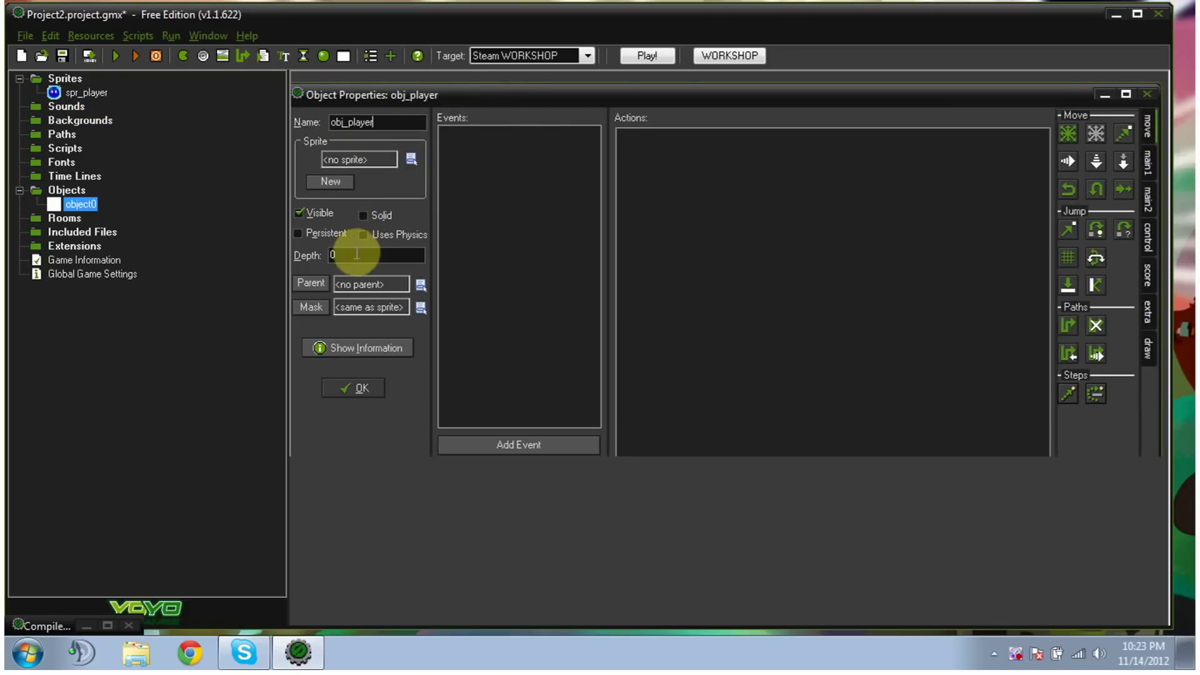
click(412, 159)
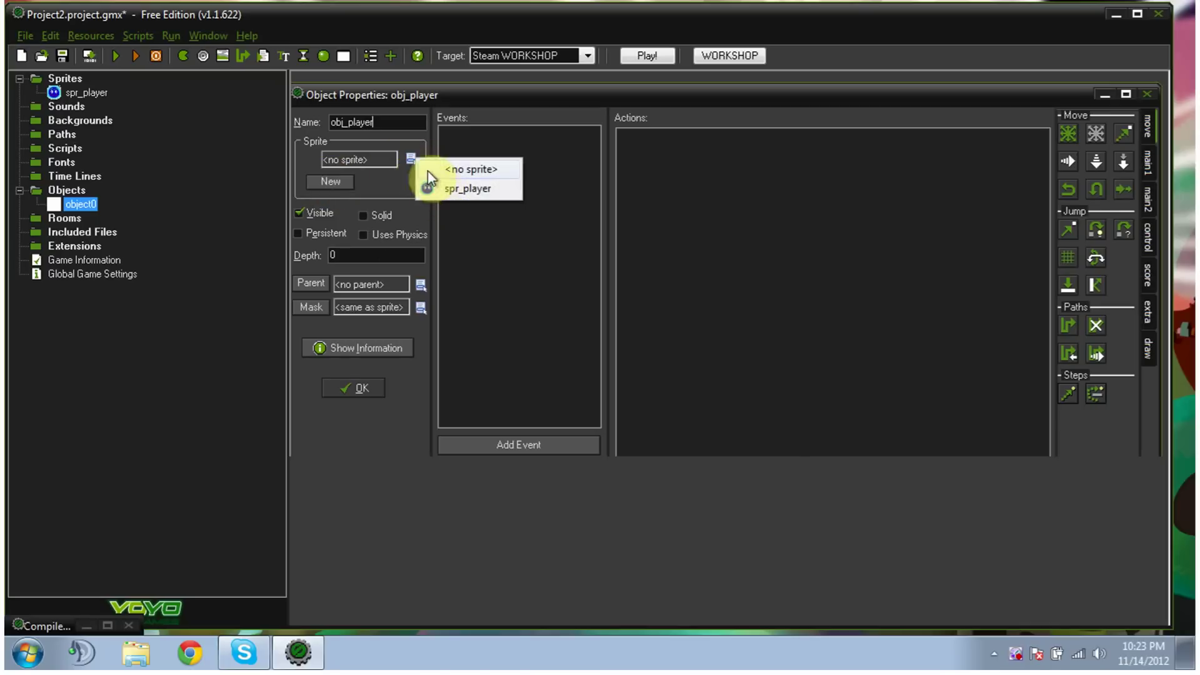
click(442, 186)
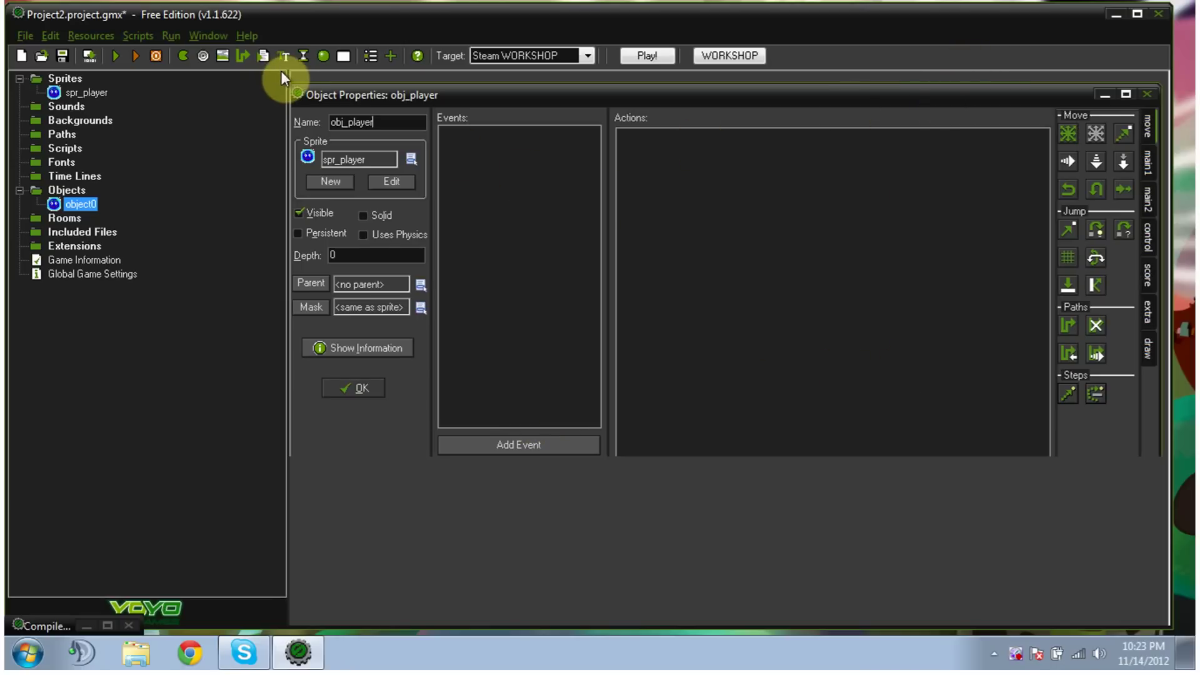
Step: Narrow the resource tree and add a Keyboard event for the Left arrow key to obj_player
drag(288, 75, 160, 75)
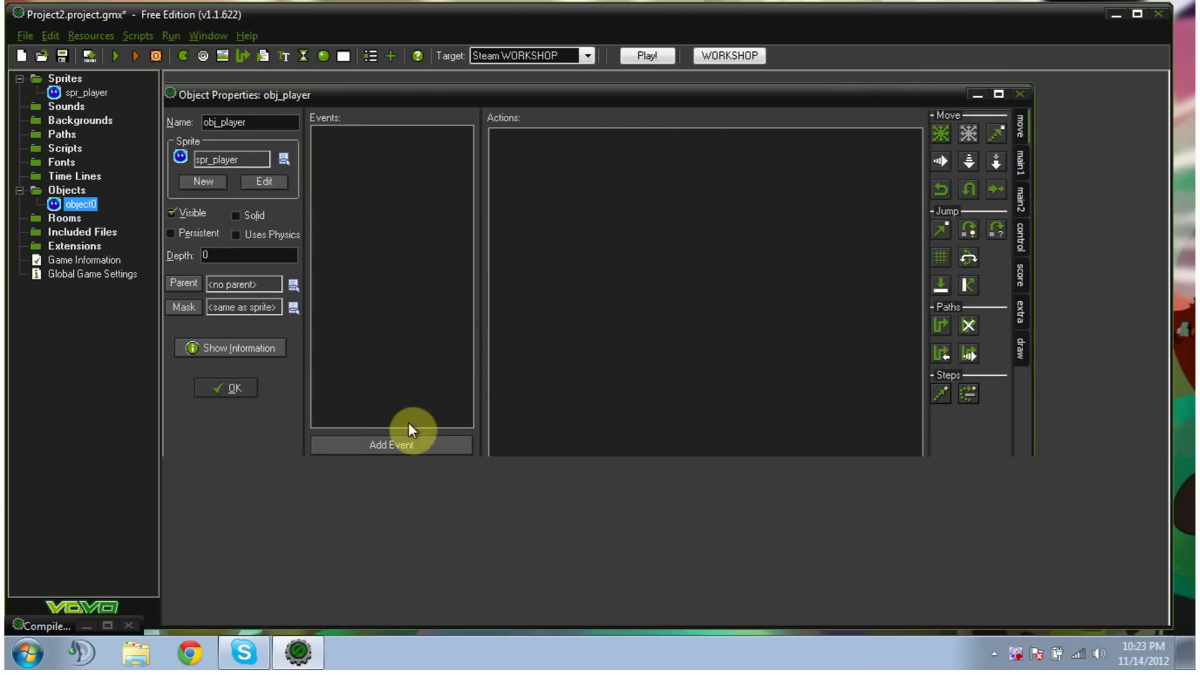
click(408, 445)
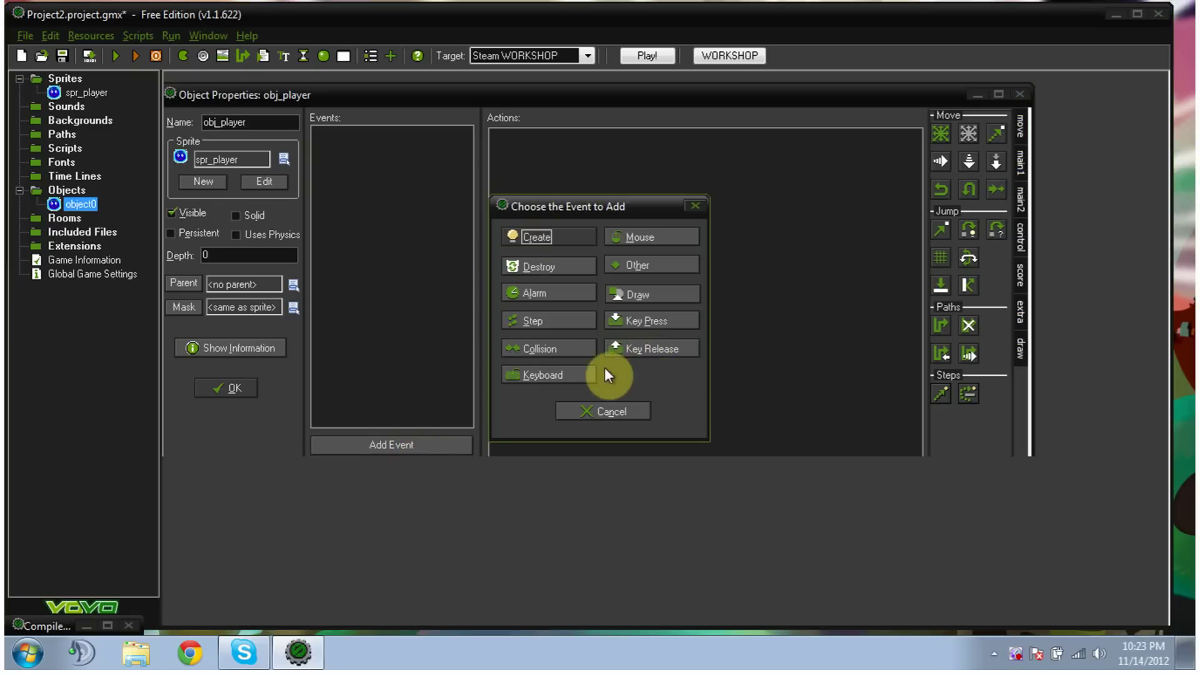
click(556, 370)
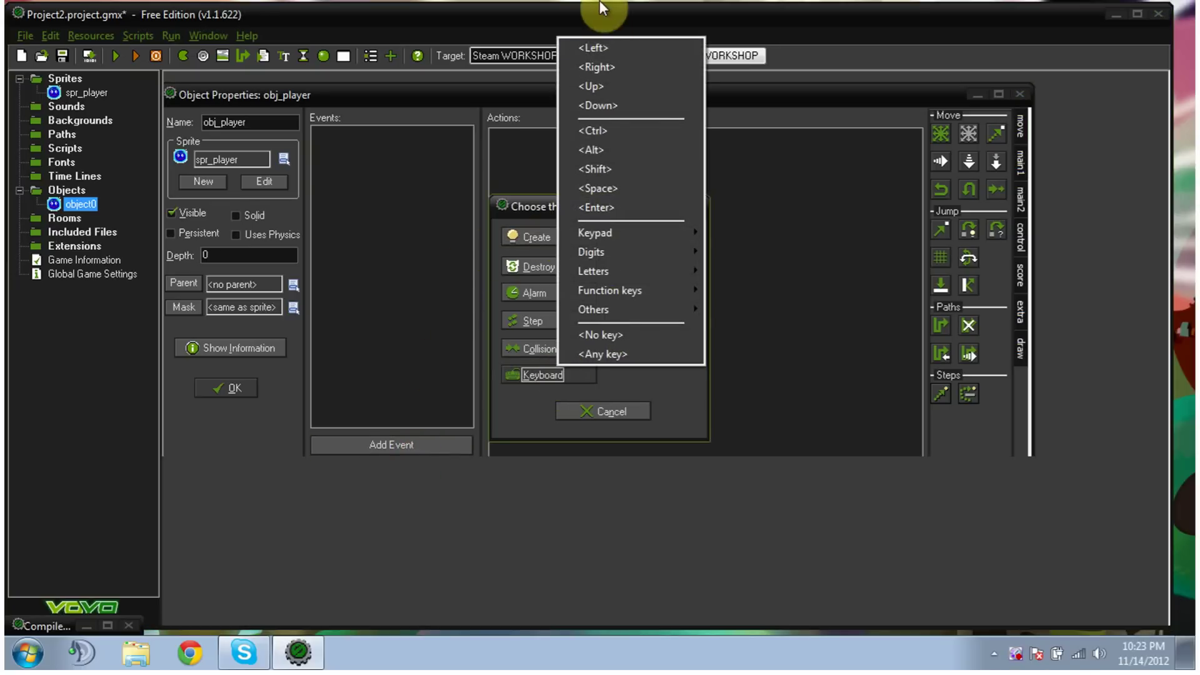
click(621, 47)
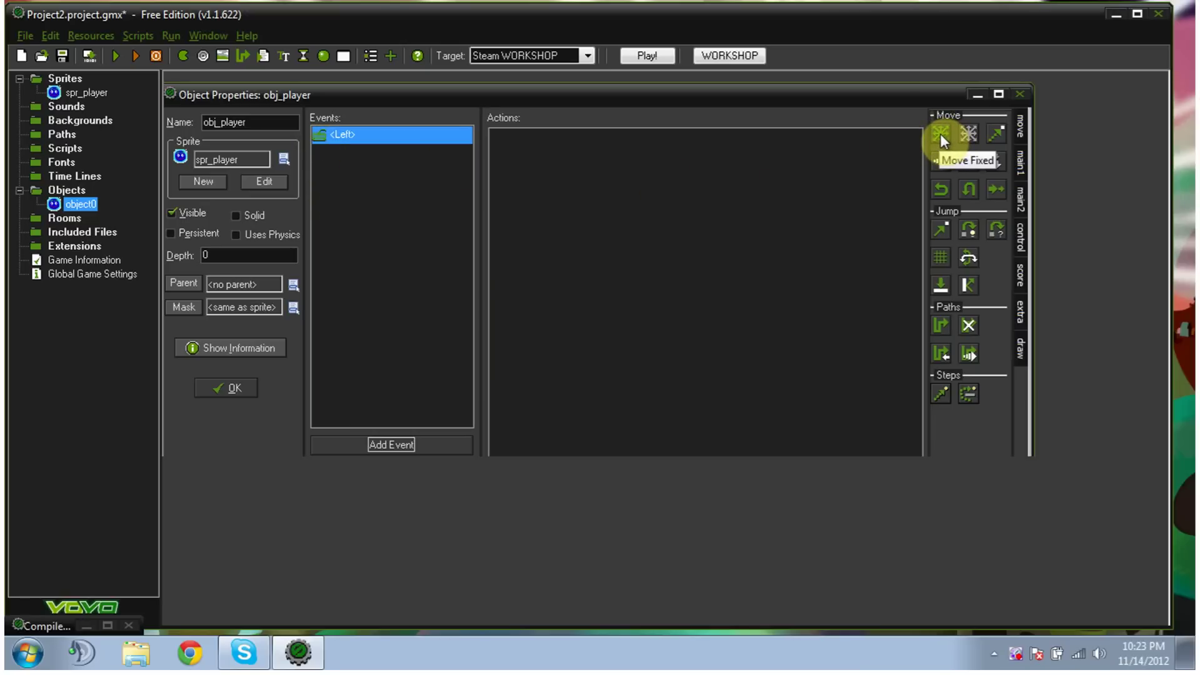
Step: Give the Left event a Move Fixed action applied to Self, heading left at speed 10
drag(940, 133, 583, 164)
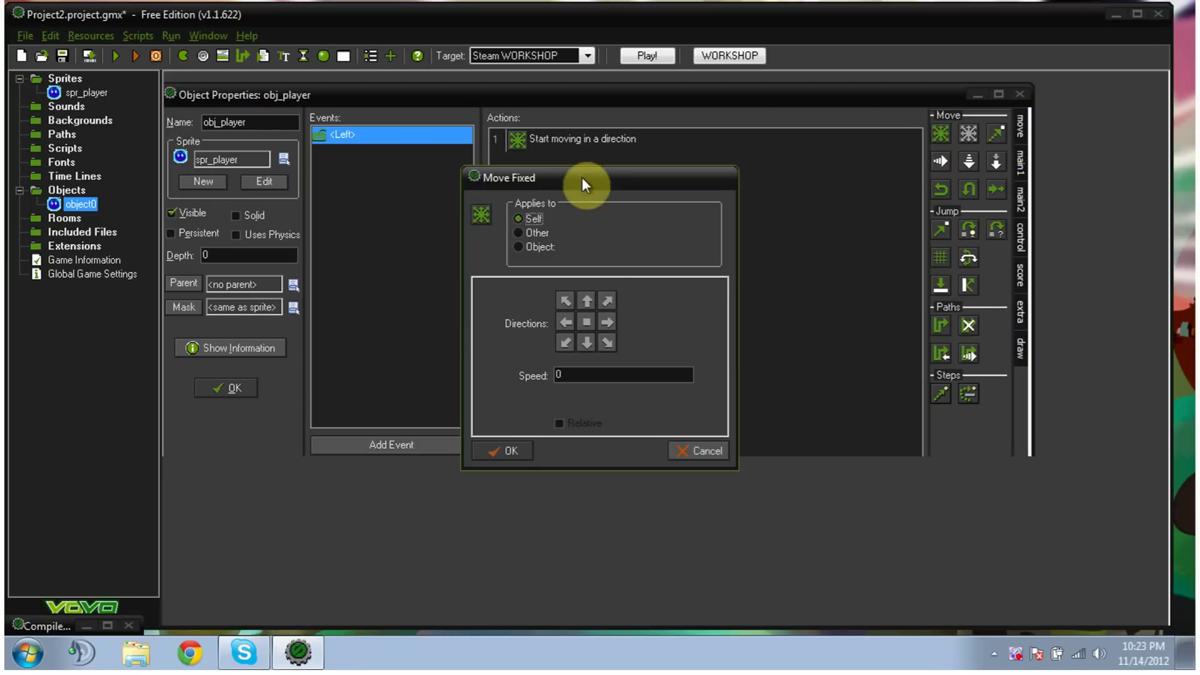
click(565, 323)
double_click(563, 375)
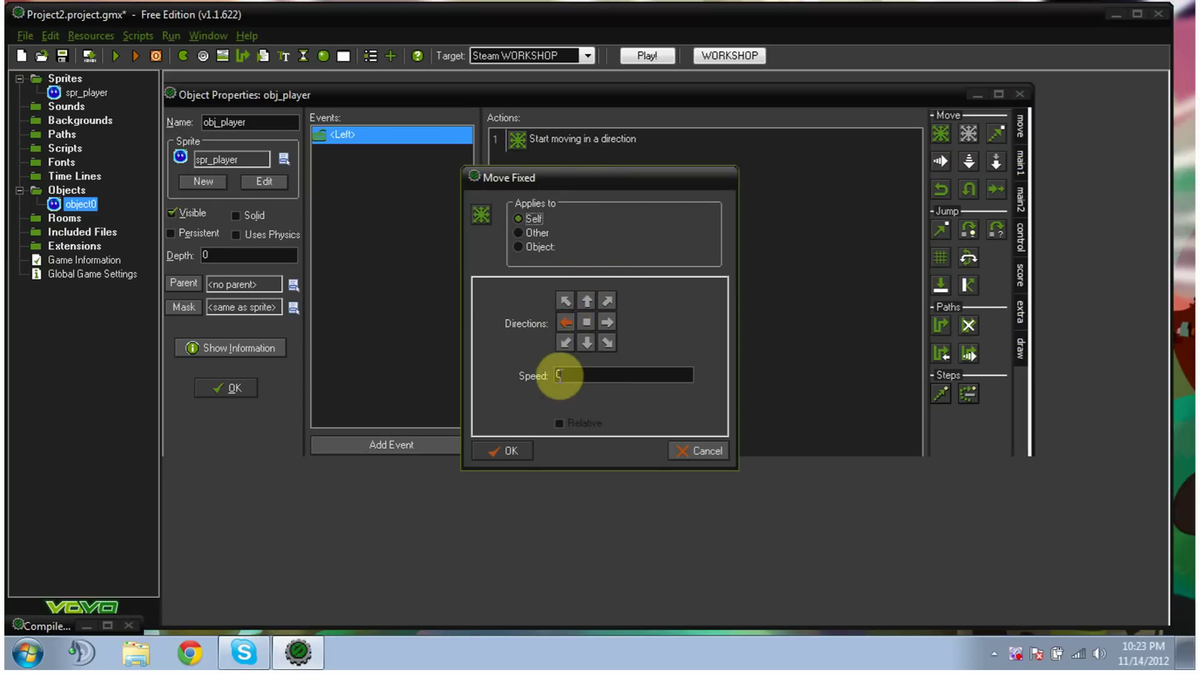
text(10)
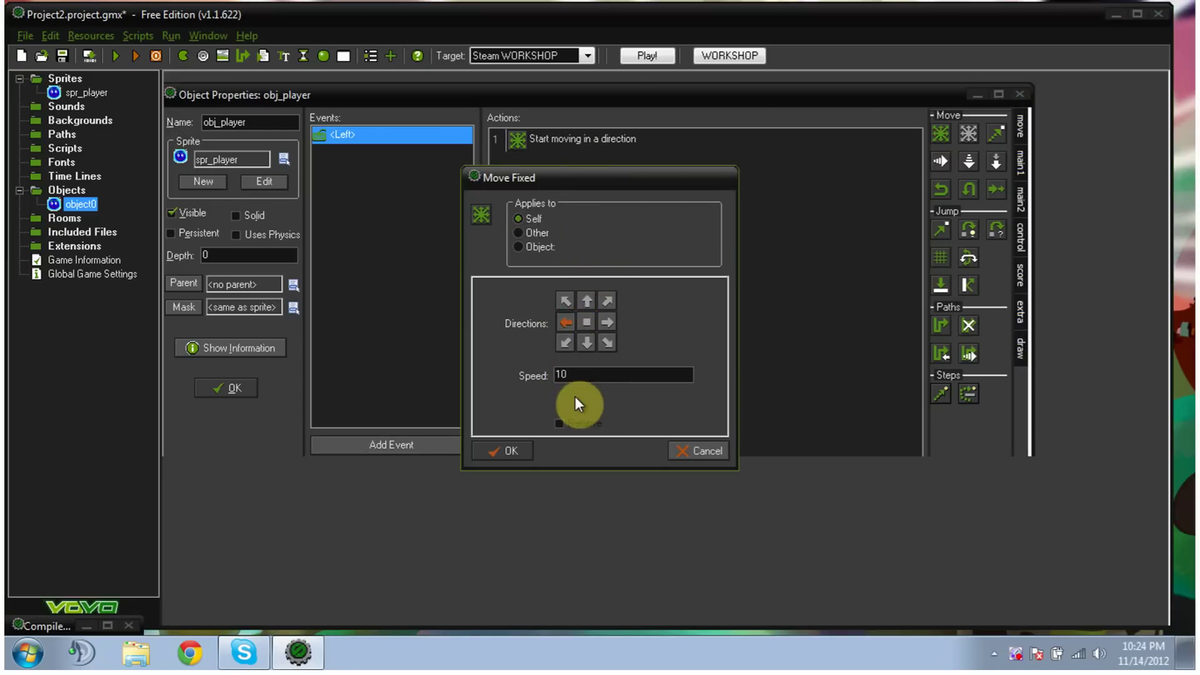
click(513, 452)
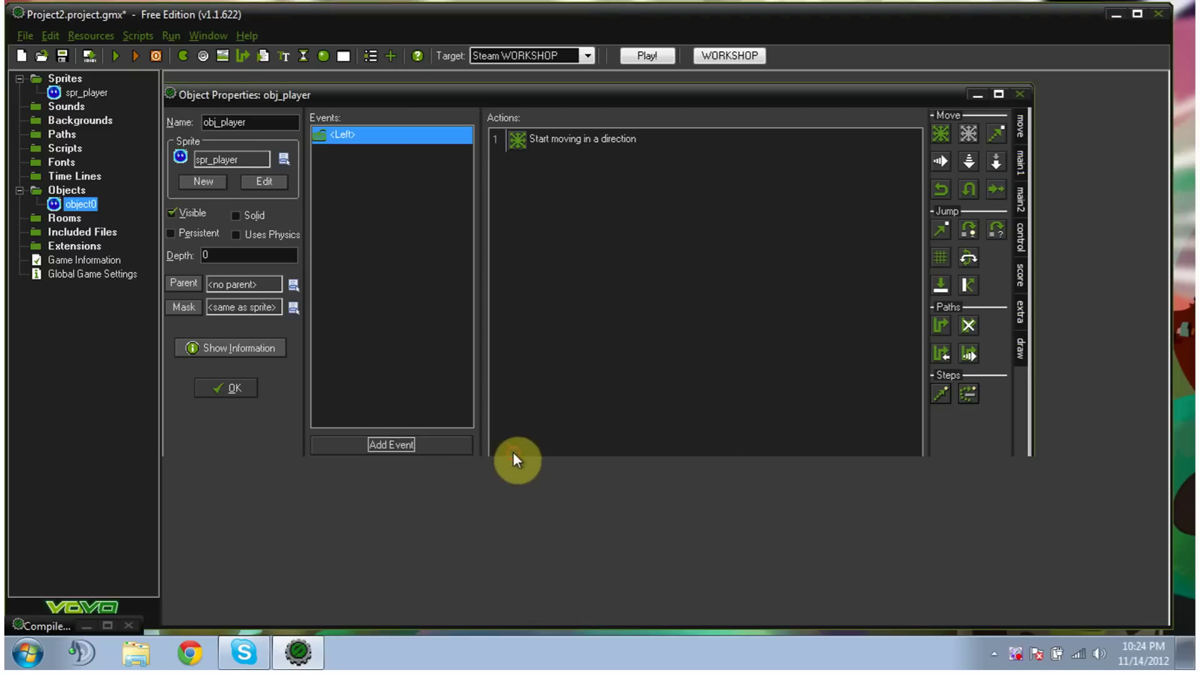
Step: Add a Keyboard event for the Right arrow key with a Move Fixed action heading right at speed 10
click(419, 445)
click(550, 374)
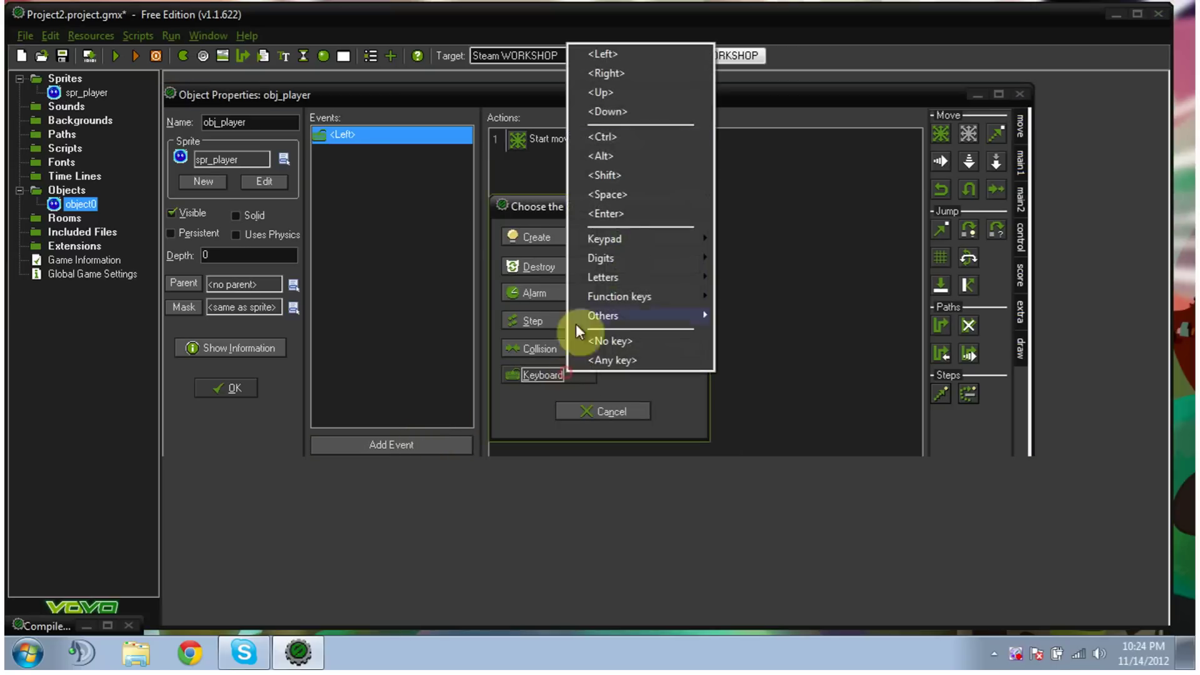
click(650, 73)
drag(946, 134, 639, 240)
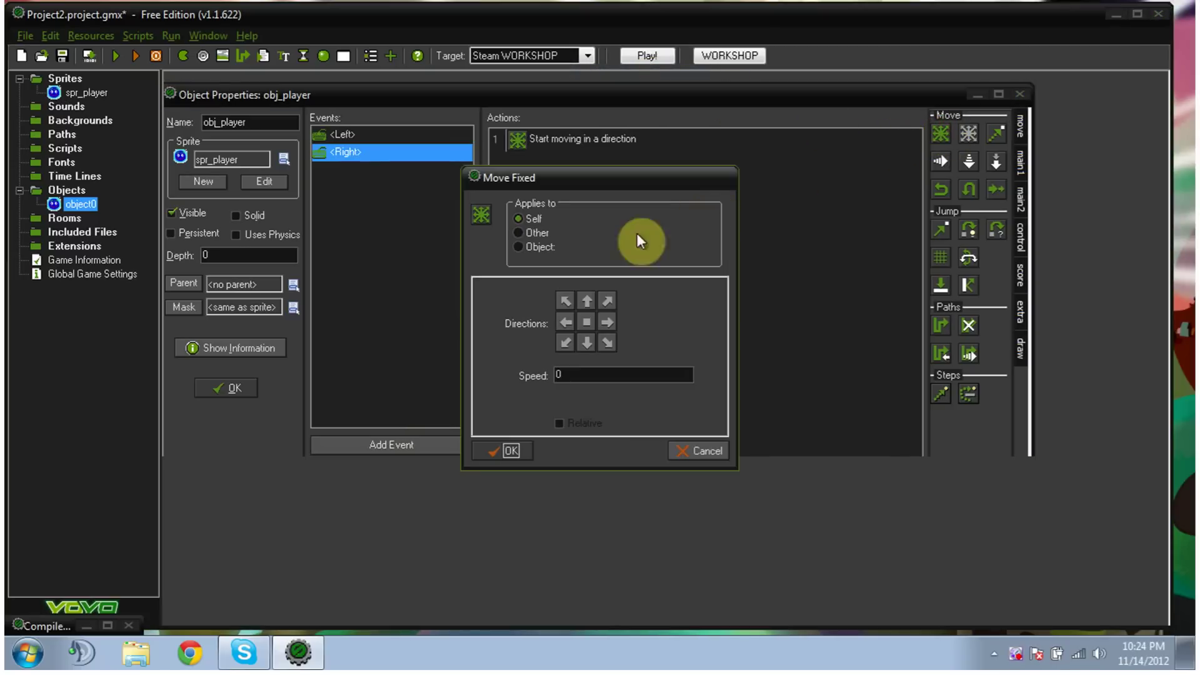
click(553, 370)
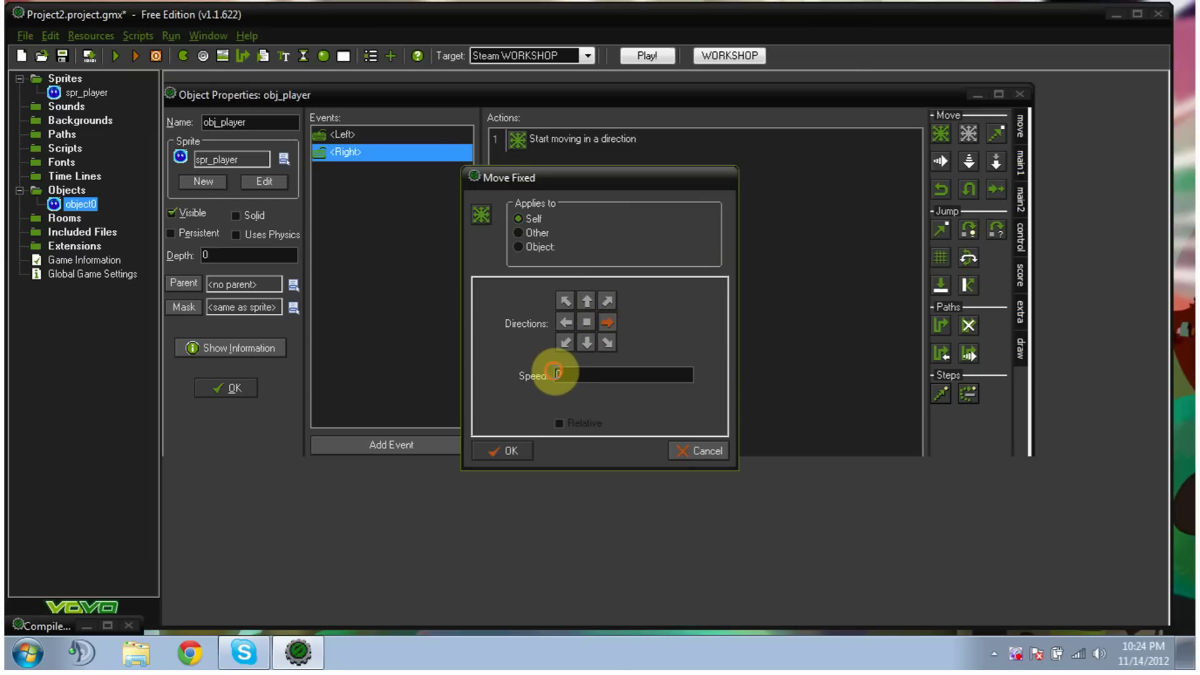
text(1)
click(503, 451)
Step: Add a Keyboard event for the Up arrow key with a Move Fixed action heading up at speed 10
click(418, 448)
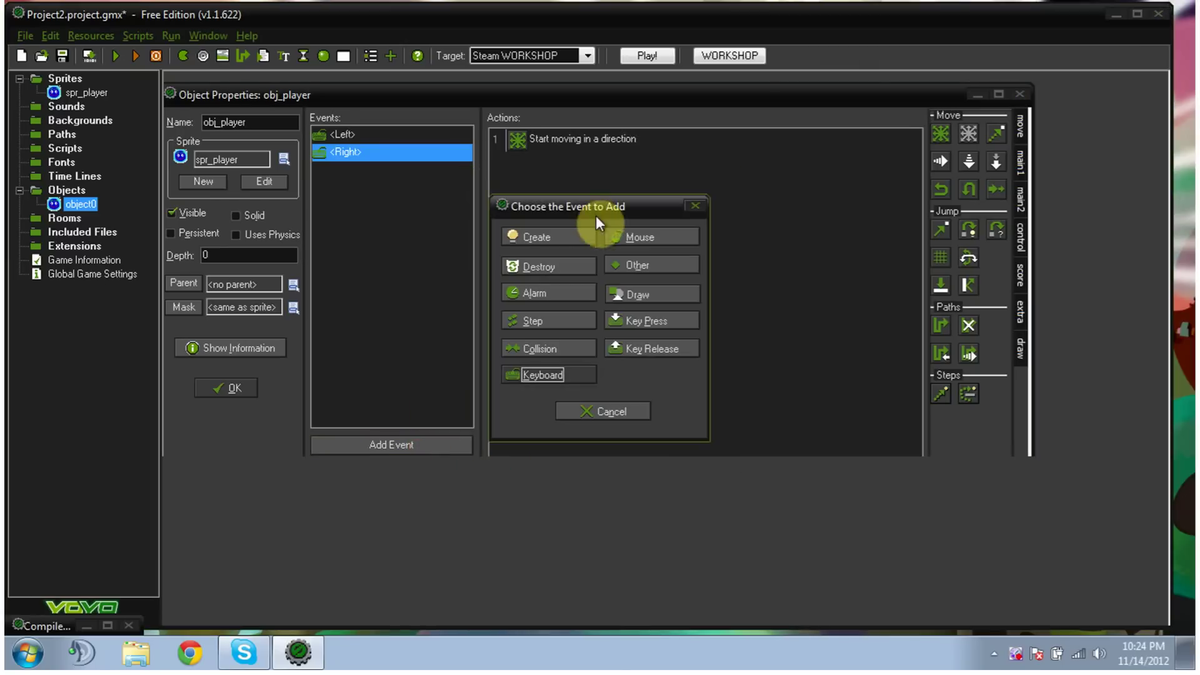
click(552, 369)
click(625, 92)
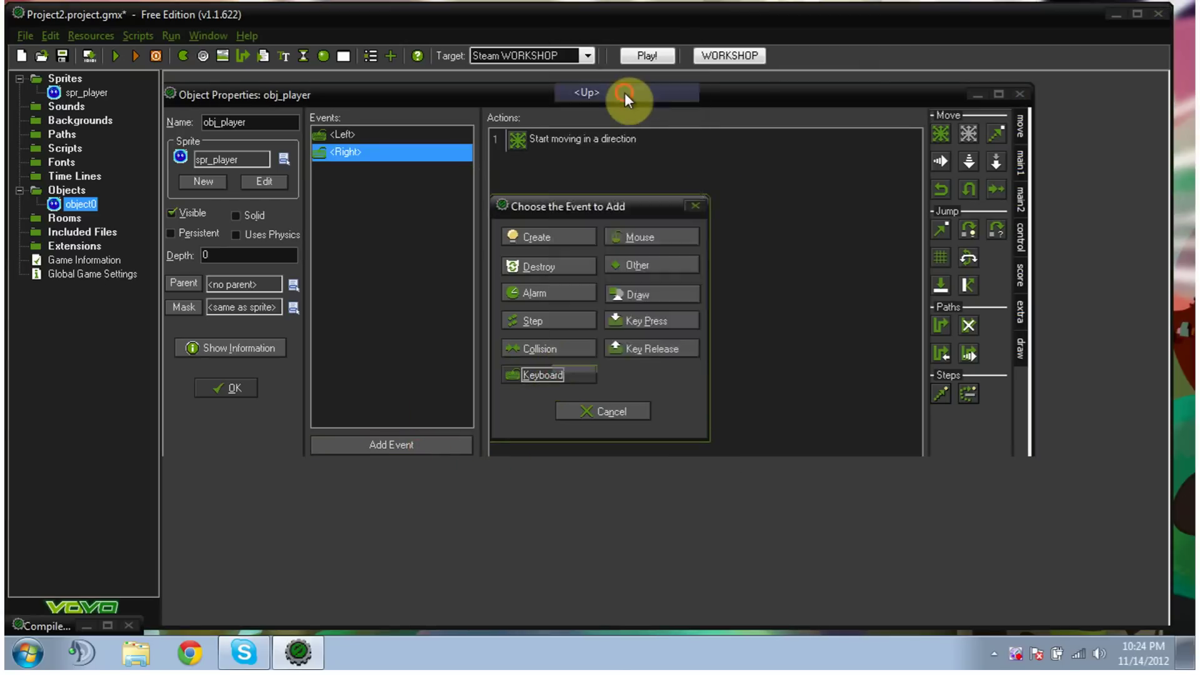
drag(939, 133, 731, 192)
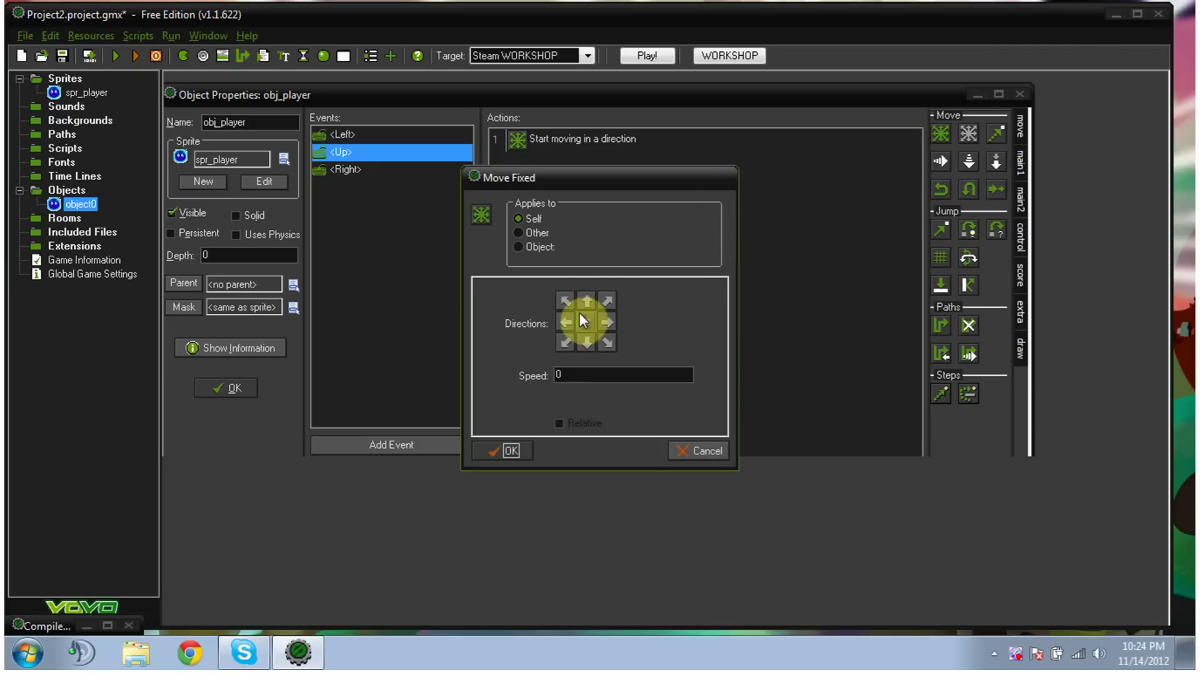
text(10)
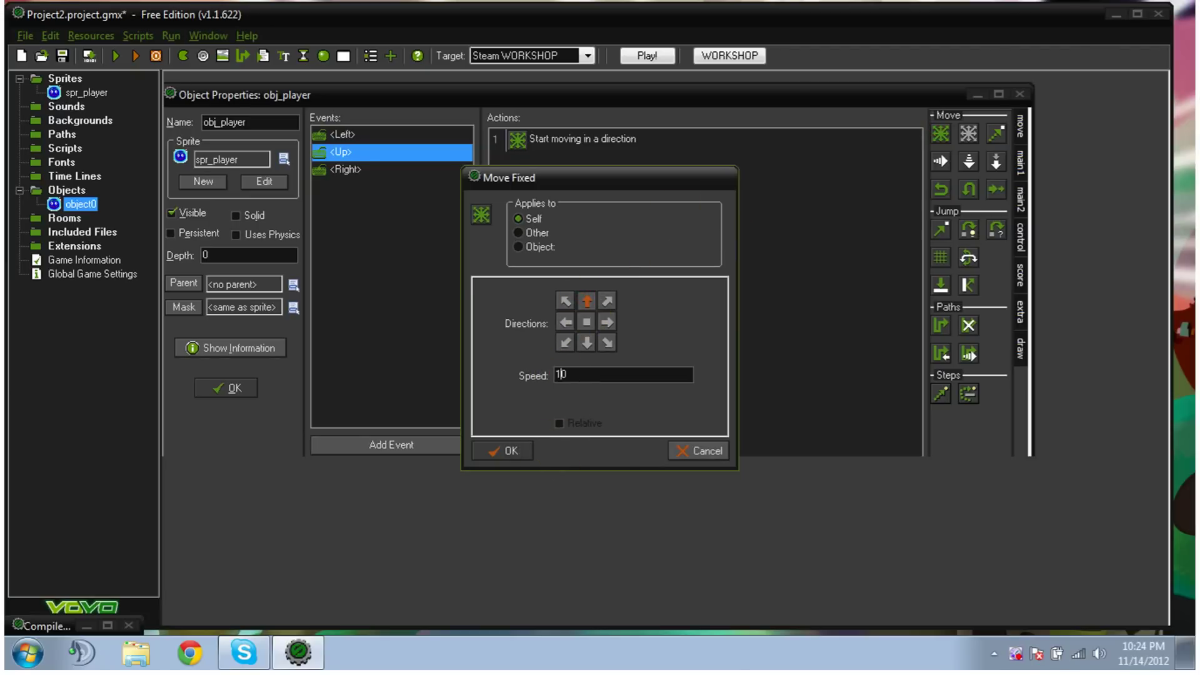
click(501, 448)
Step: Add a Keyboard event for the Down arrow key with a Move Fixed action heading down at speed 10
click(445, 451)
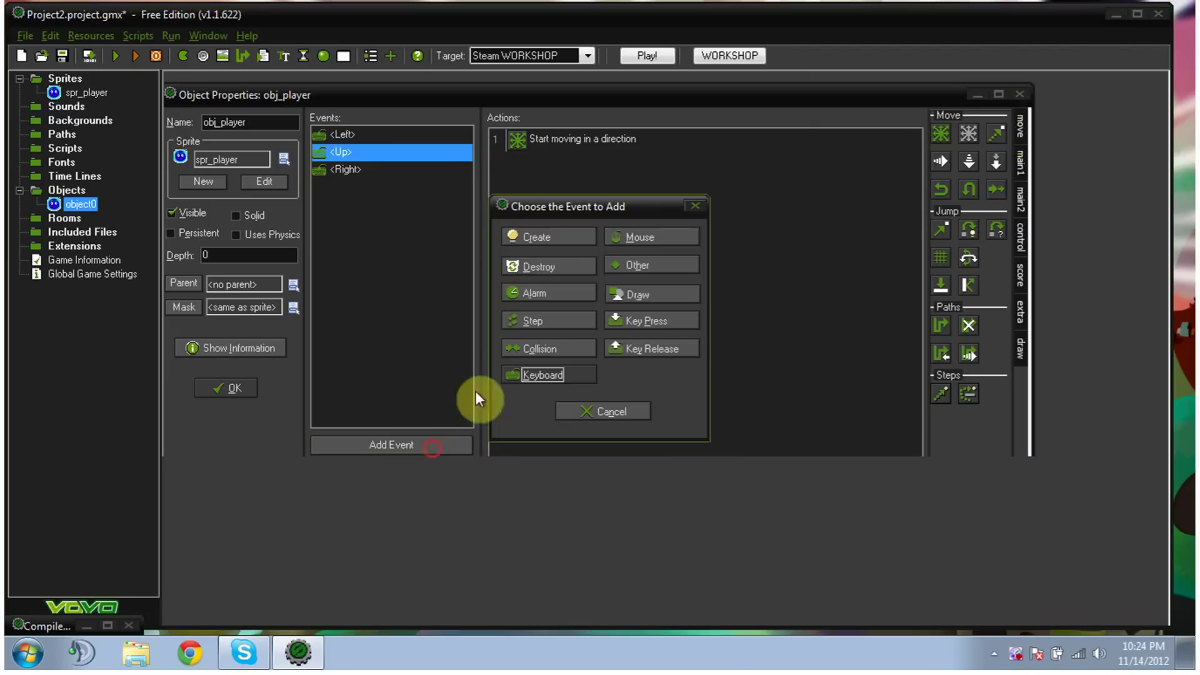
click(546, 374)
click(606, 110)
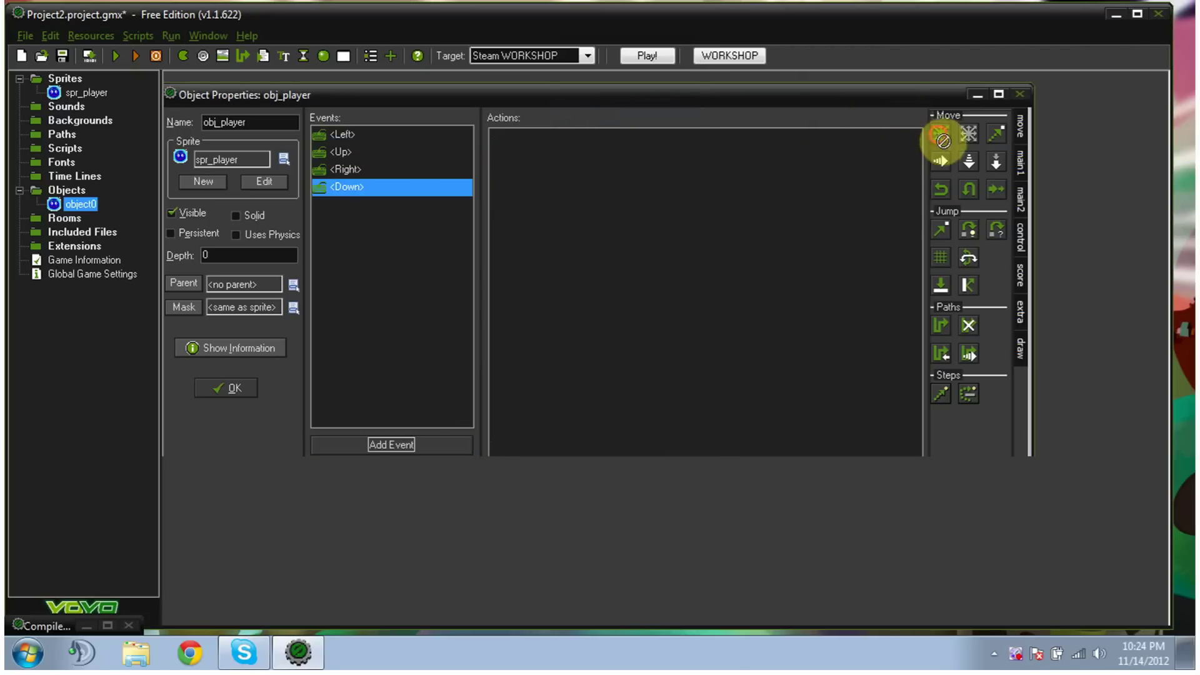
drag(941, 134, 716, 201)
click(575, 376)
text(10)
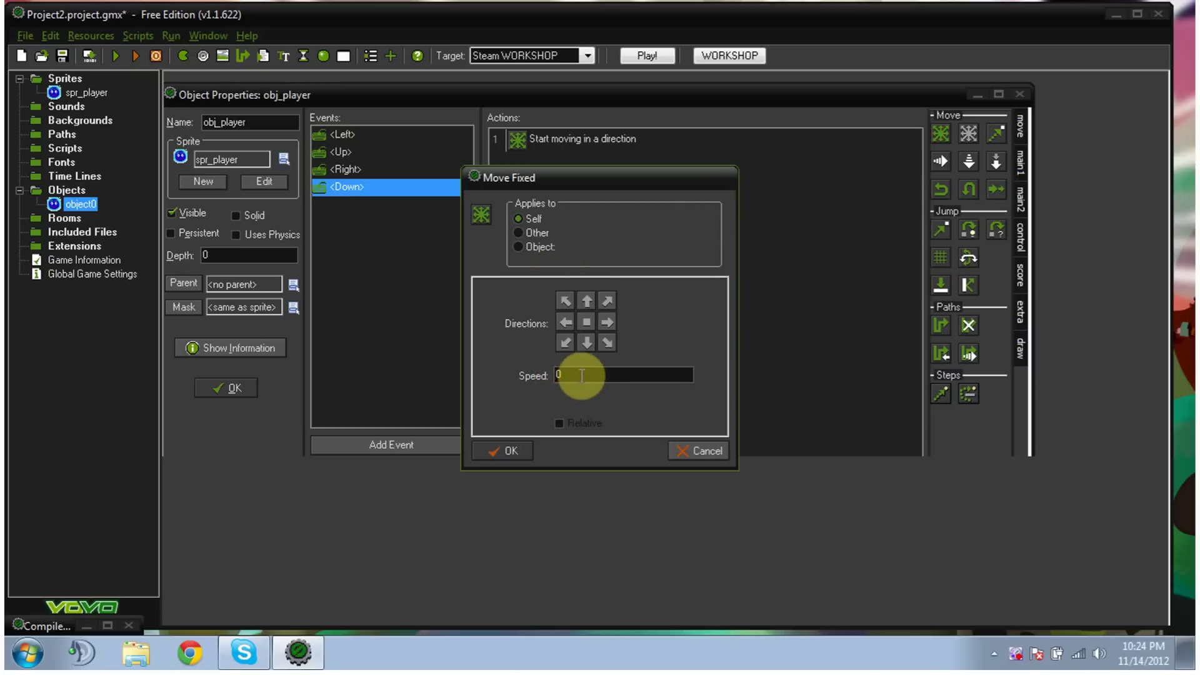
click(587, 343)
click(507, 447)
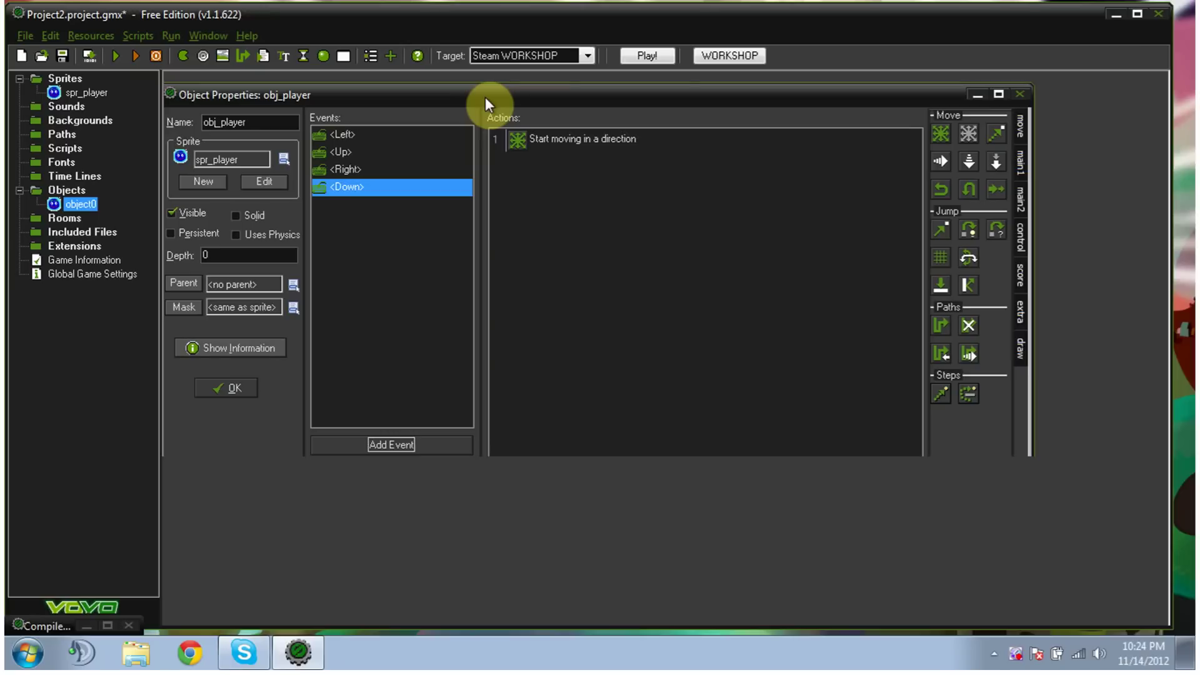
click(441, 443)
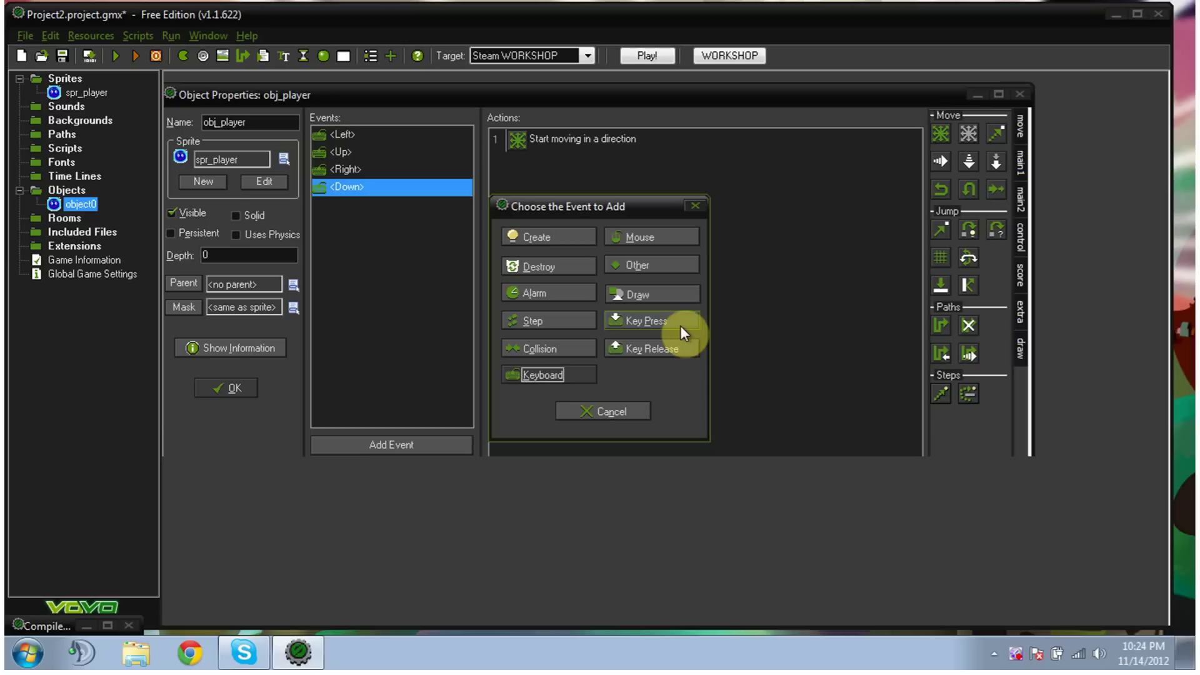
key(Up)
key(Up)
key(Up)
key(Up)
key(Up)
key(Up)
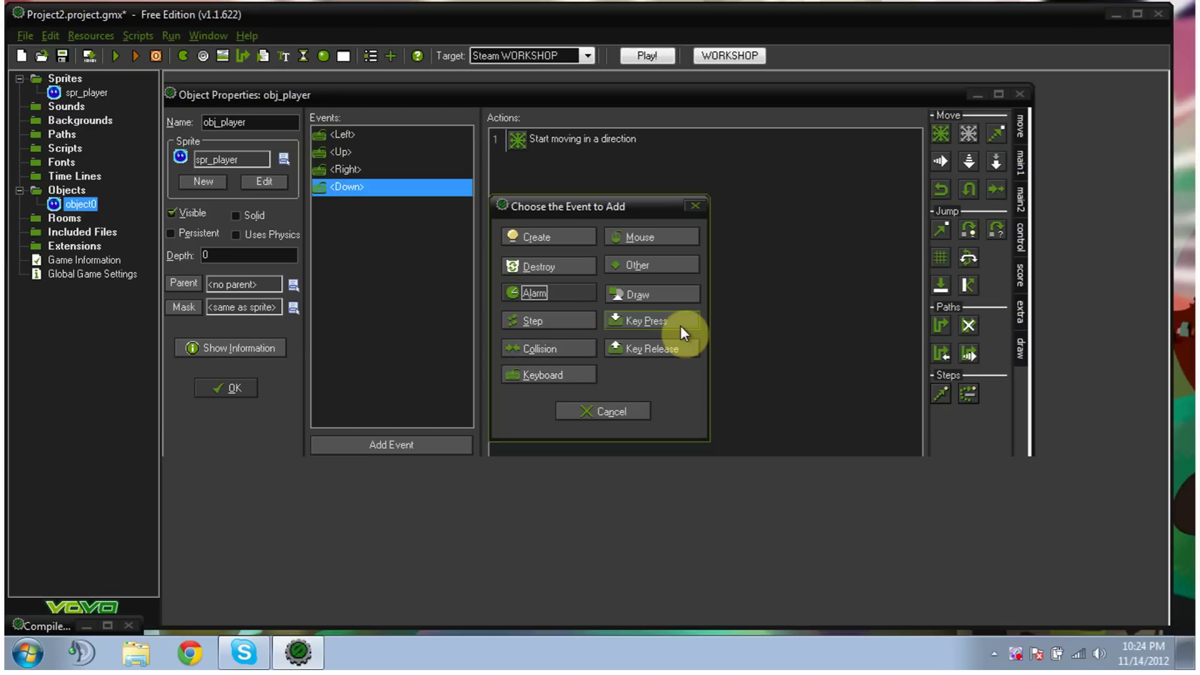
key(Up)
key(Up)
key(Up)
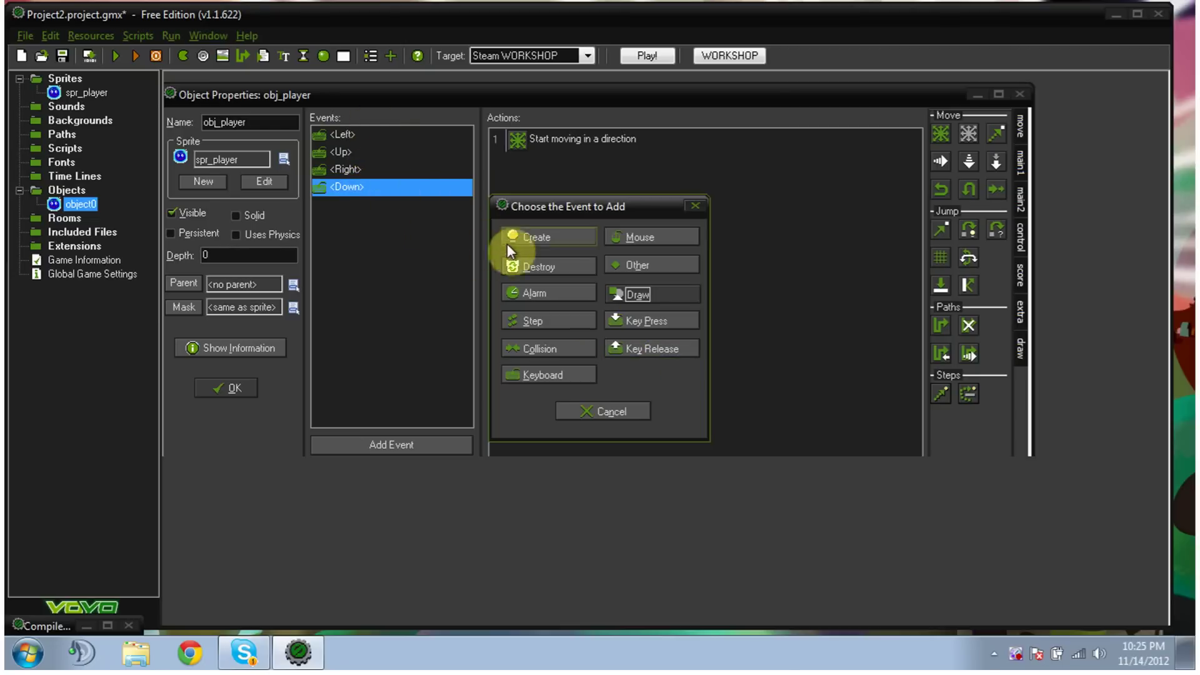
click(693, 206)
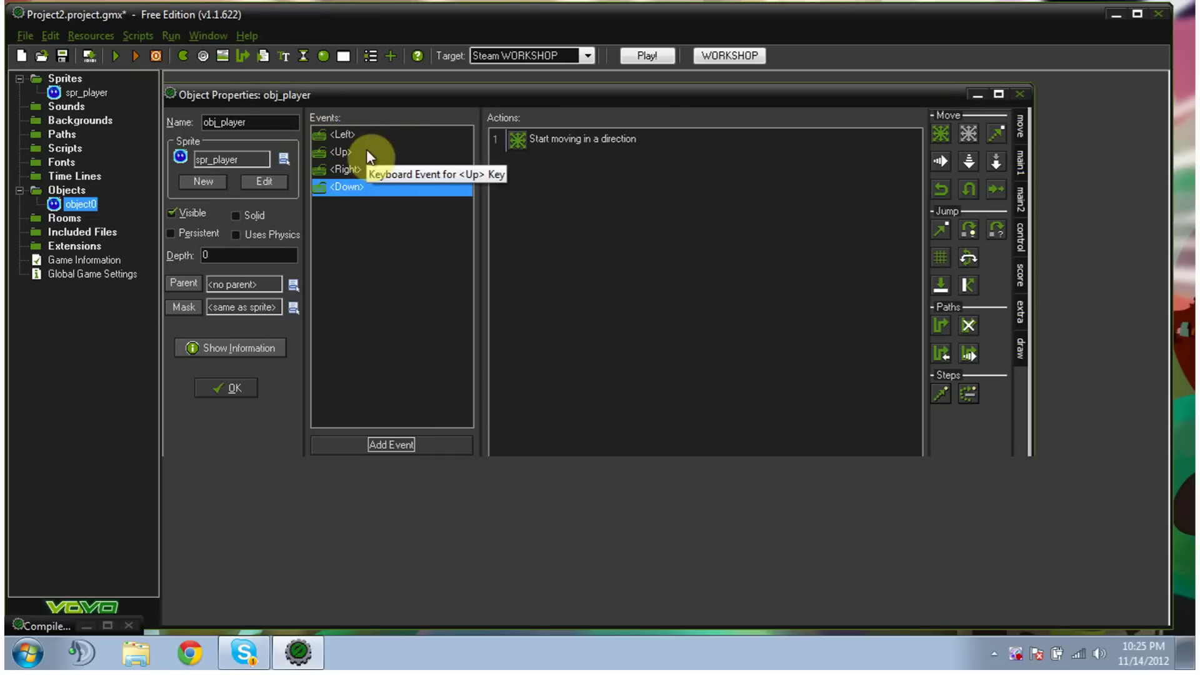
Step: Add a Key Release event for the Left arrow key with a Move Fixed action set to the central stop direction, speed 0
click(349, 130)
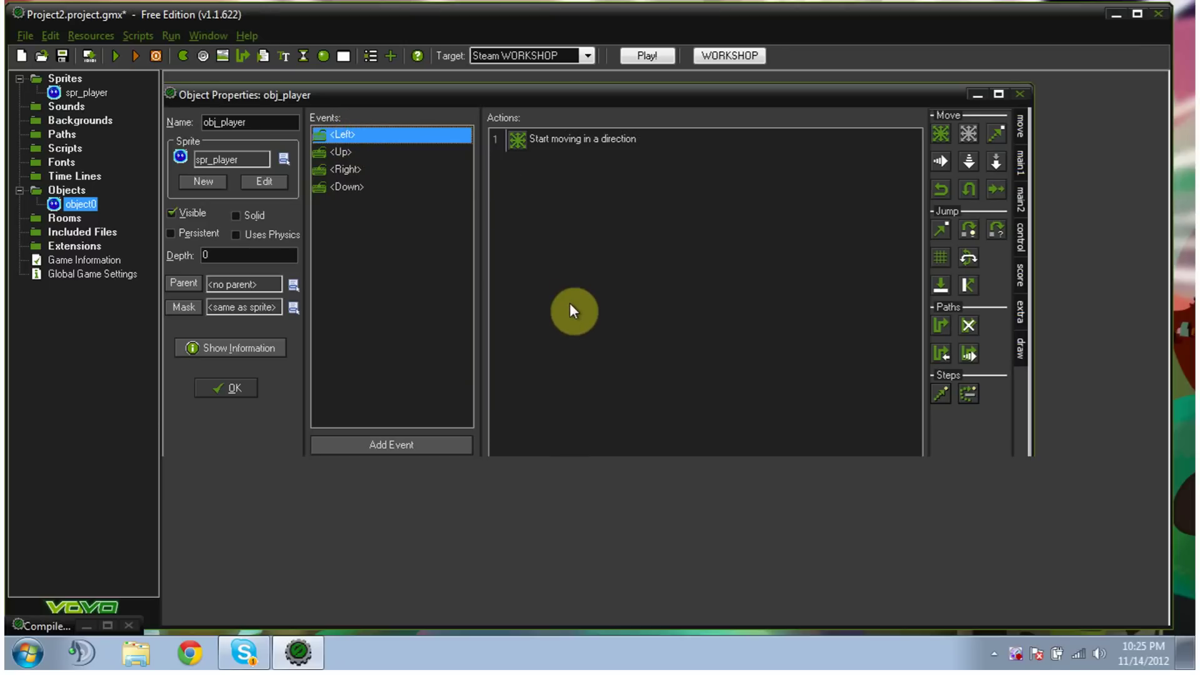
click(402, 450)
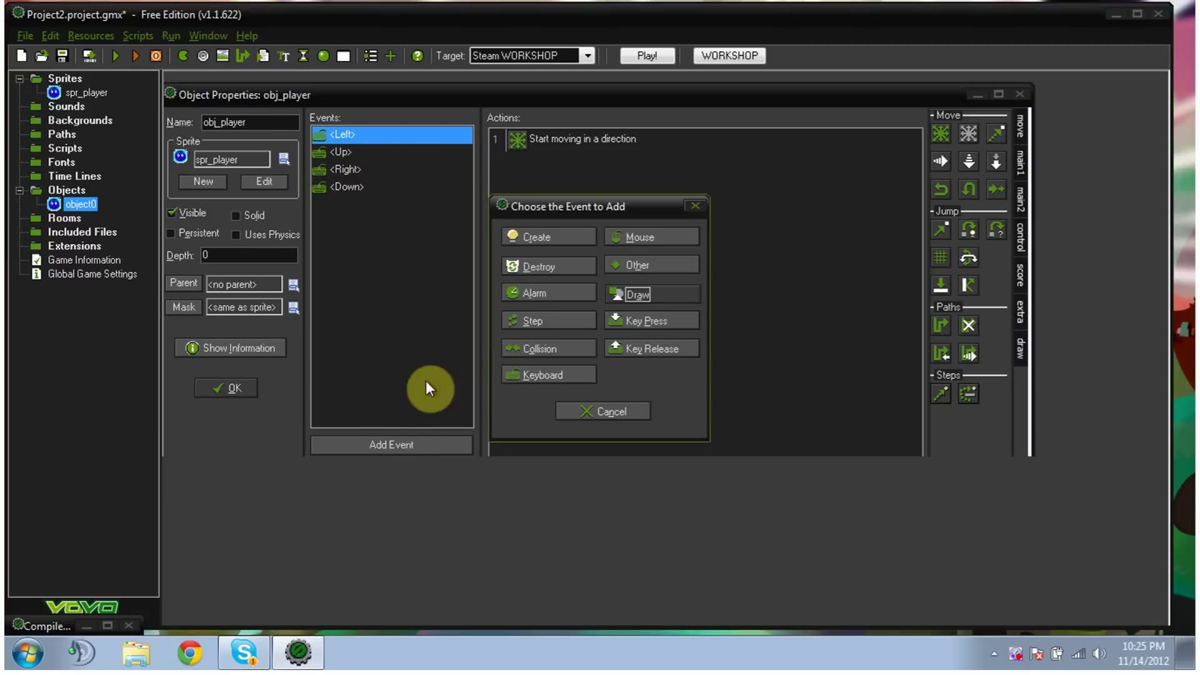
click(660, 354)
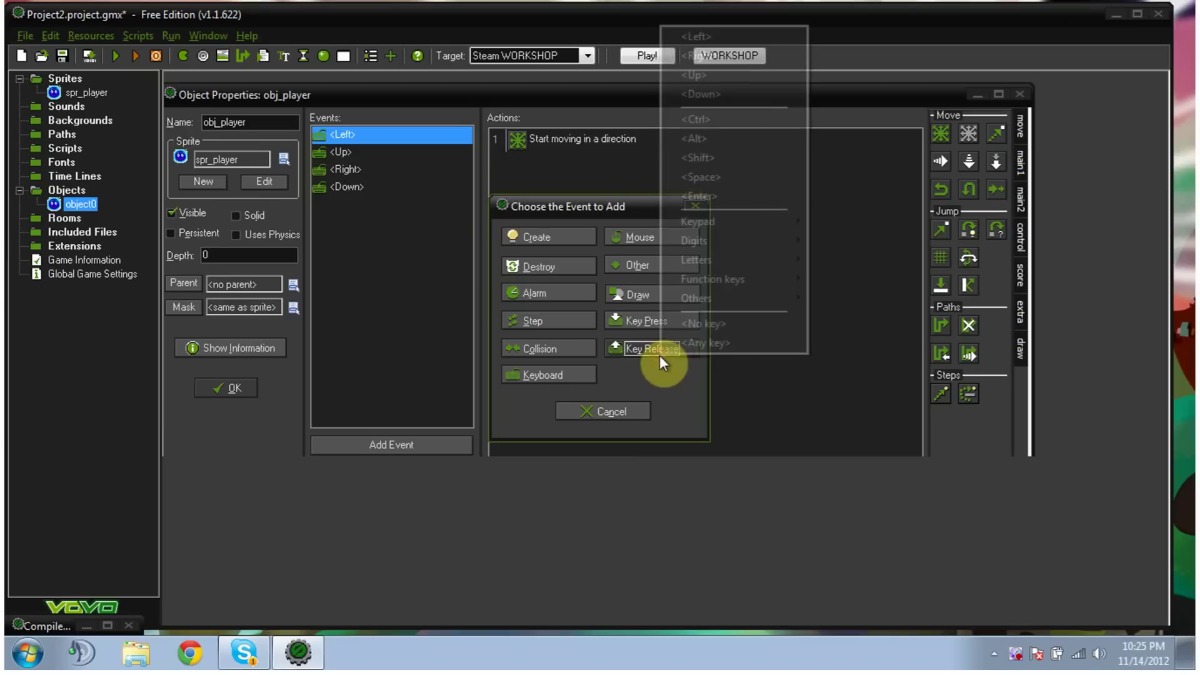
click(699, 41)
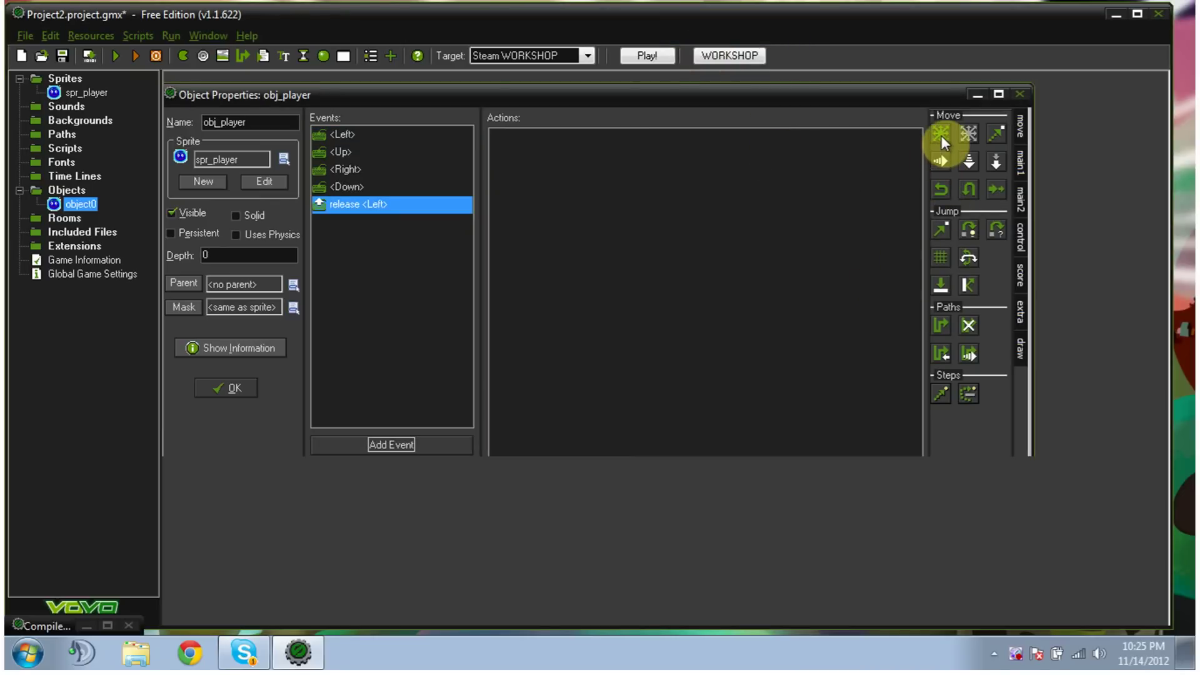
drag(937, 135, 652, 241)
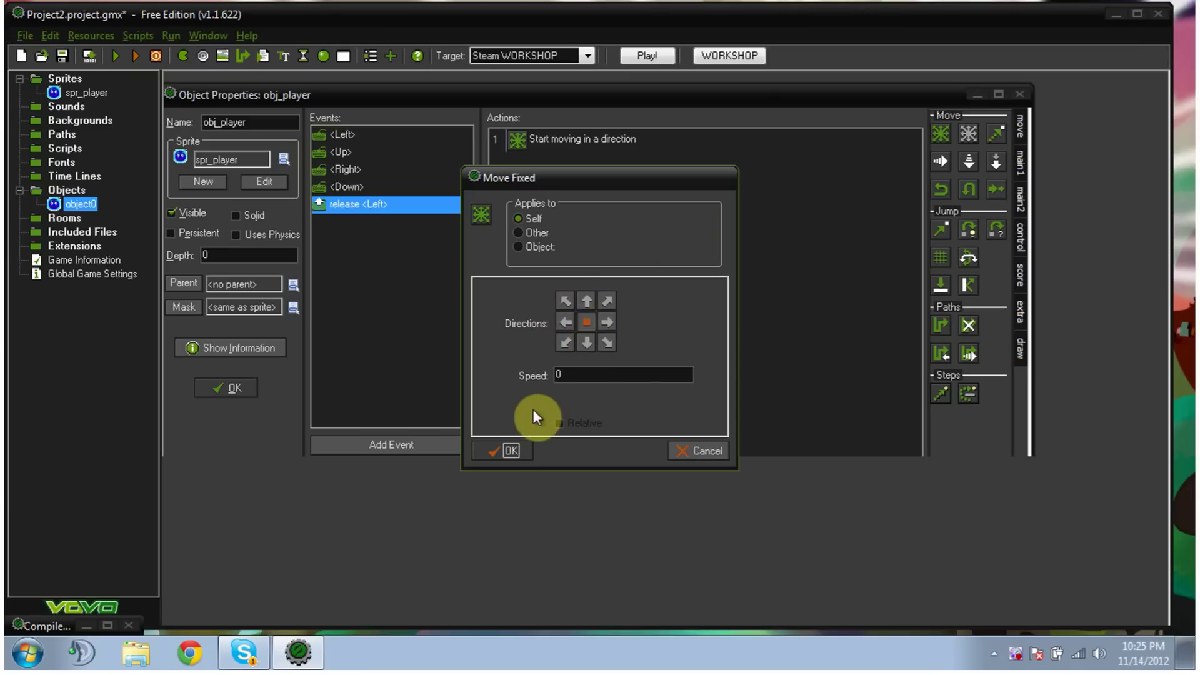
click(486, 457)
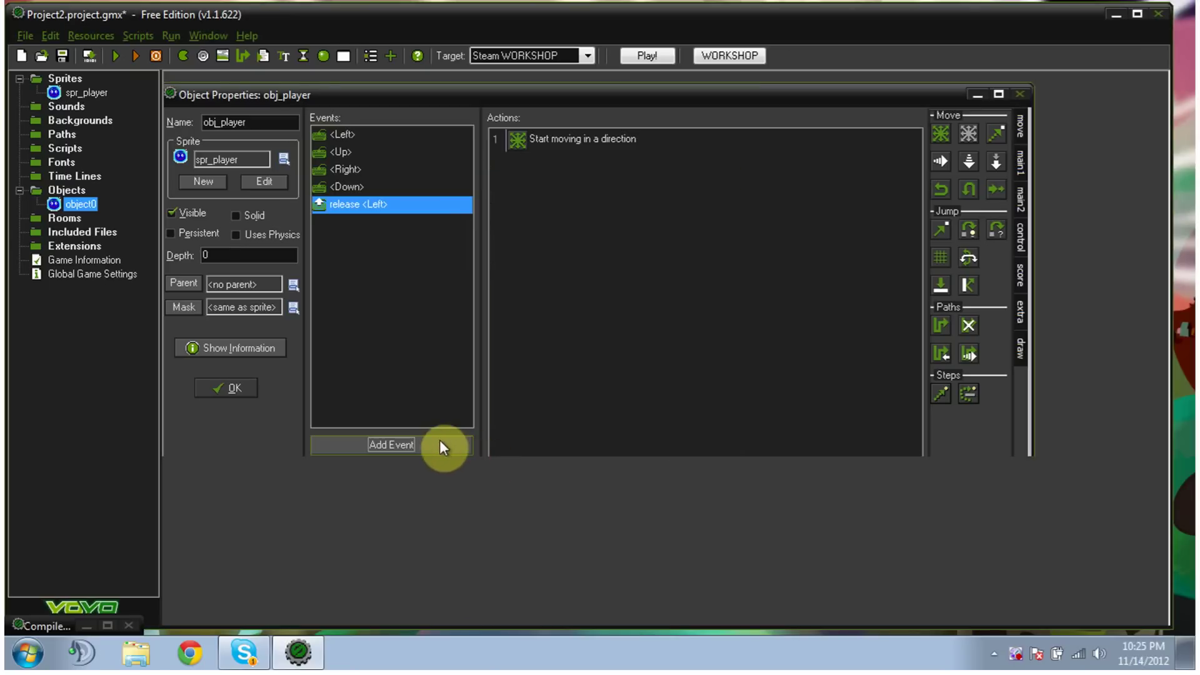
Step: Add a Key Release event for the Right arrow key with a Move Fixed action set to the central stop direction, speed 0
click(440, 445)
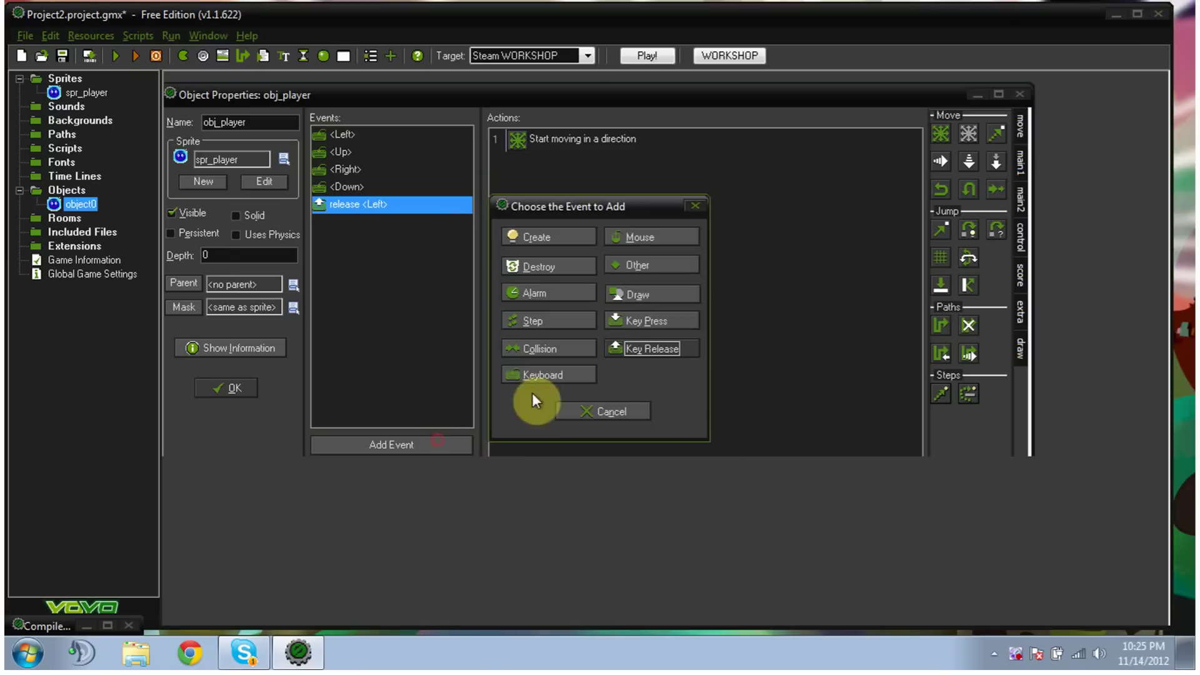
click(648, 348)
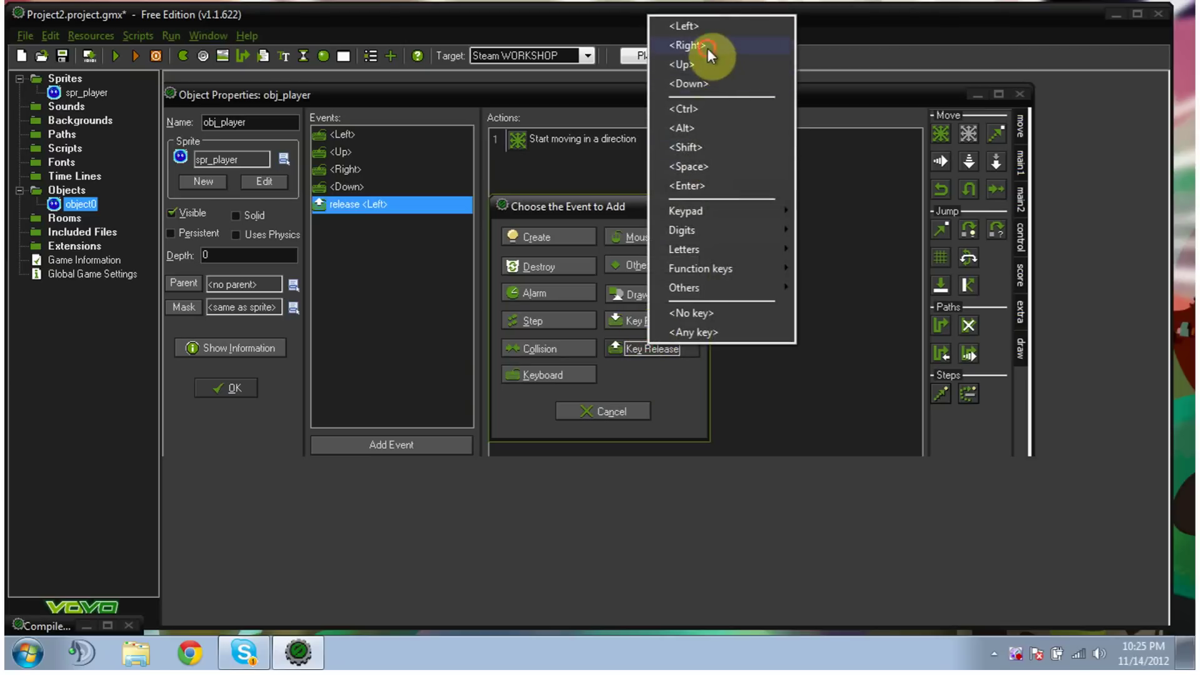
click(708, 48)
drag(941, 133, 670, 256)
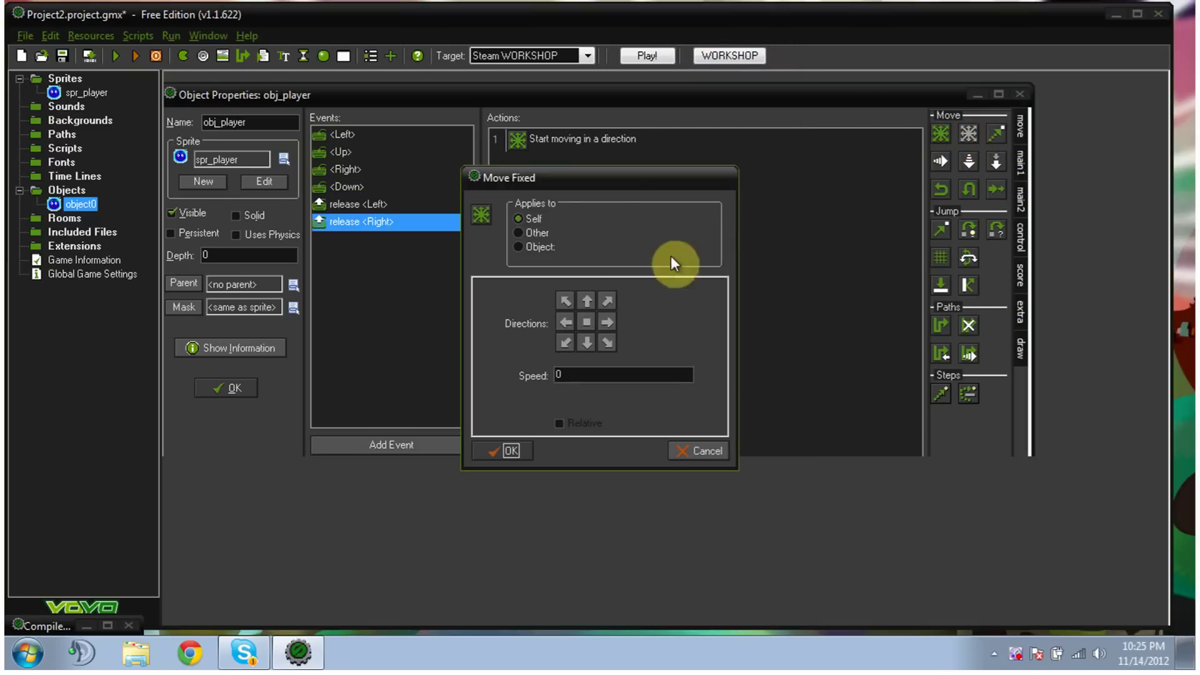
click(584, 323)
click(507, 450)
Step: Add a Key Release event for the Up arrow key with a Move Fixed action set to the central stop direction, speed 0
click(454, 443)
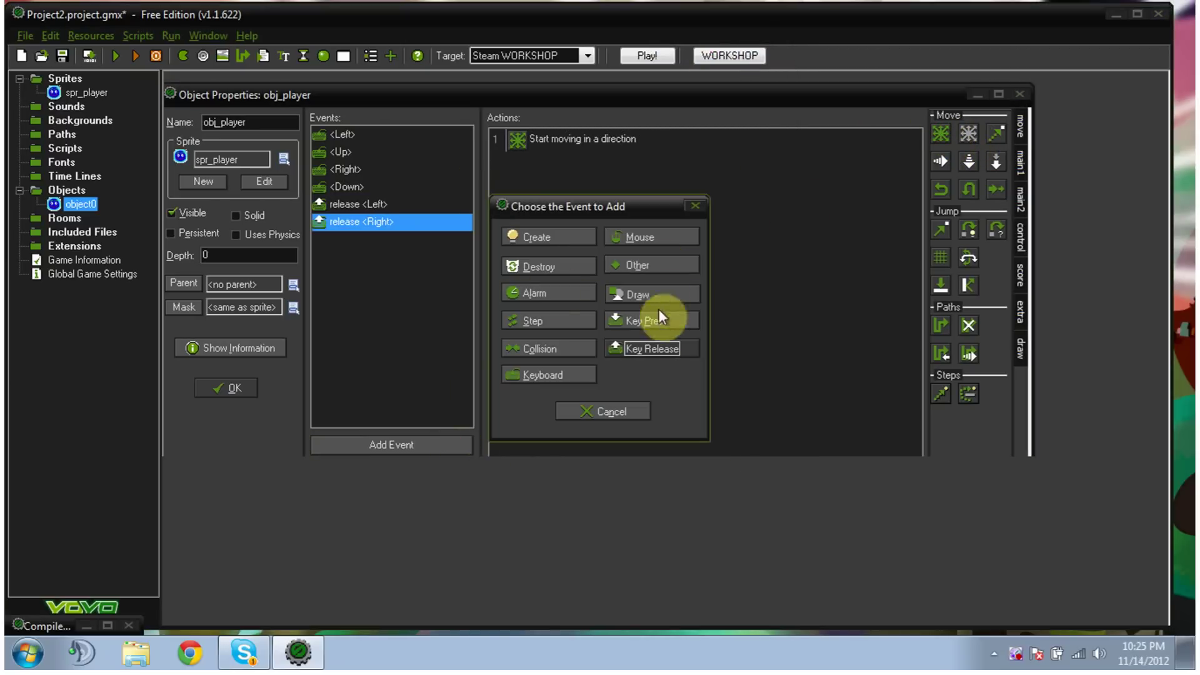
click(660, 345)
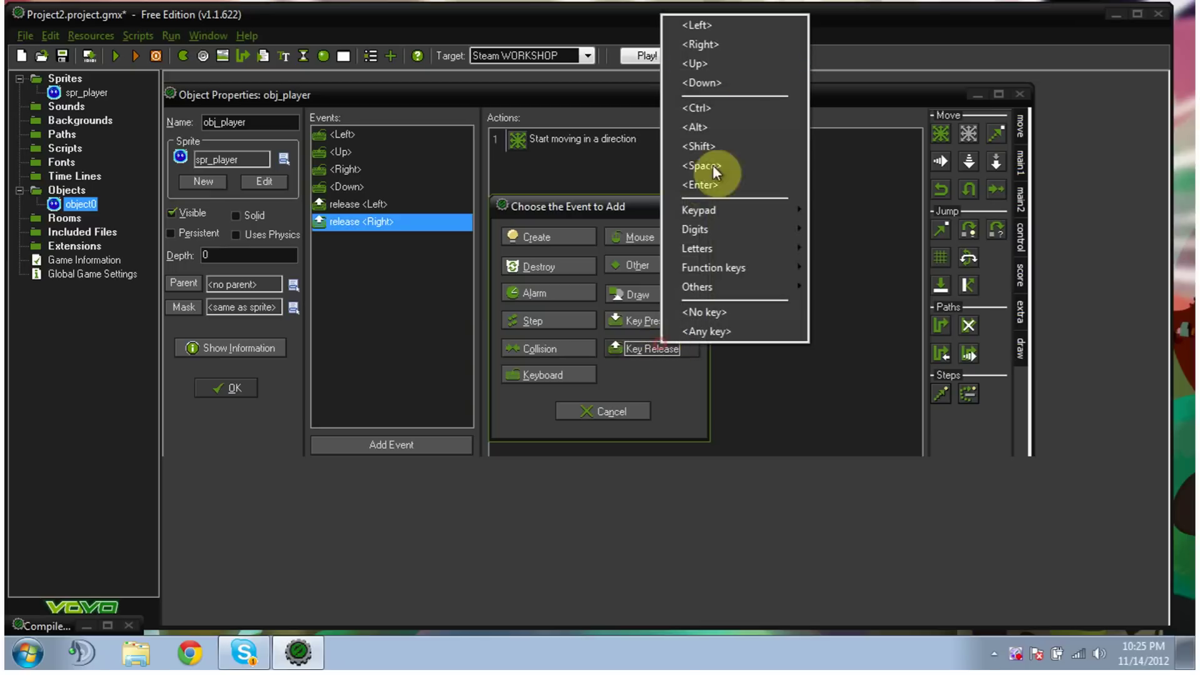
click(730, 65)
drag(939, 133, 703, 209)
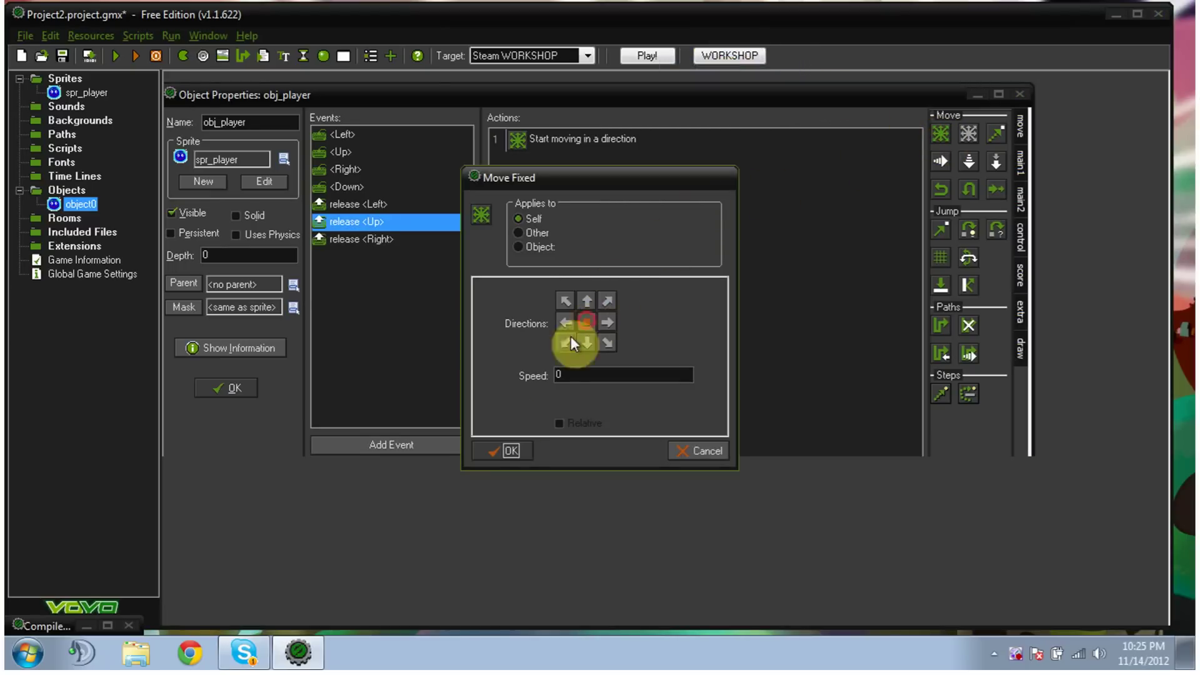
click(505, 450)
Step: Add a Key Release event for the Down arrow key with a Move Fixed action that stops movement, and accept the obj_player properties
click(438, 447)
click(617, 354)
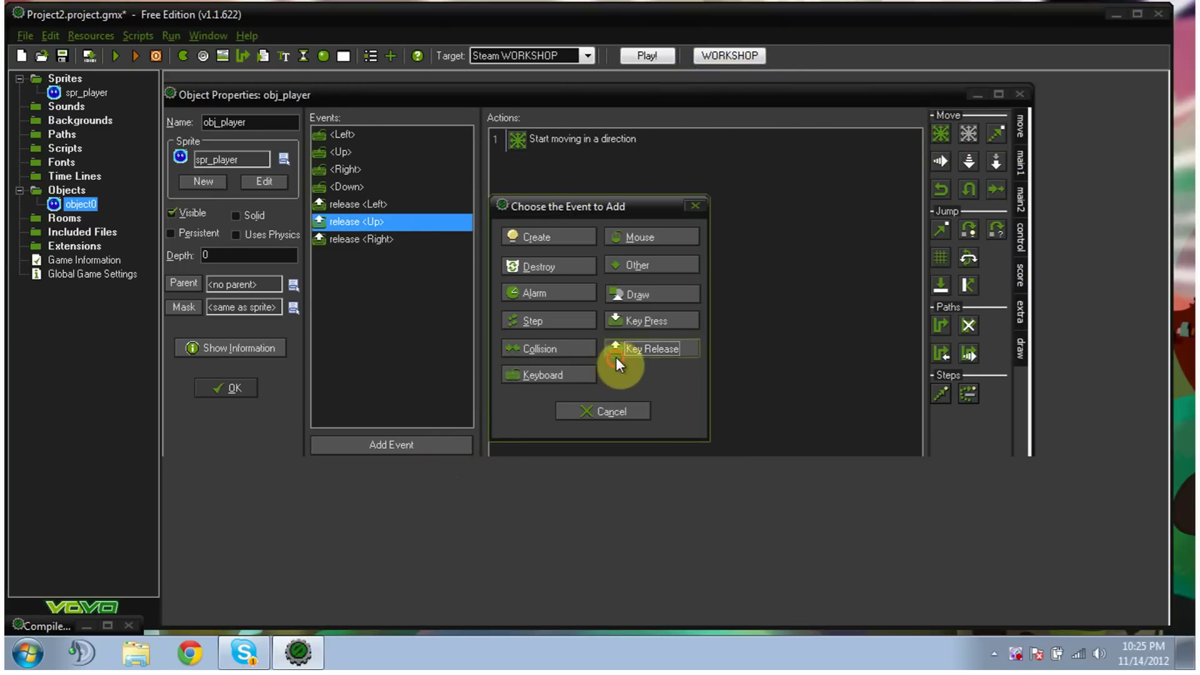
click(705, 94)
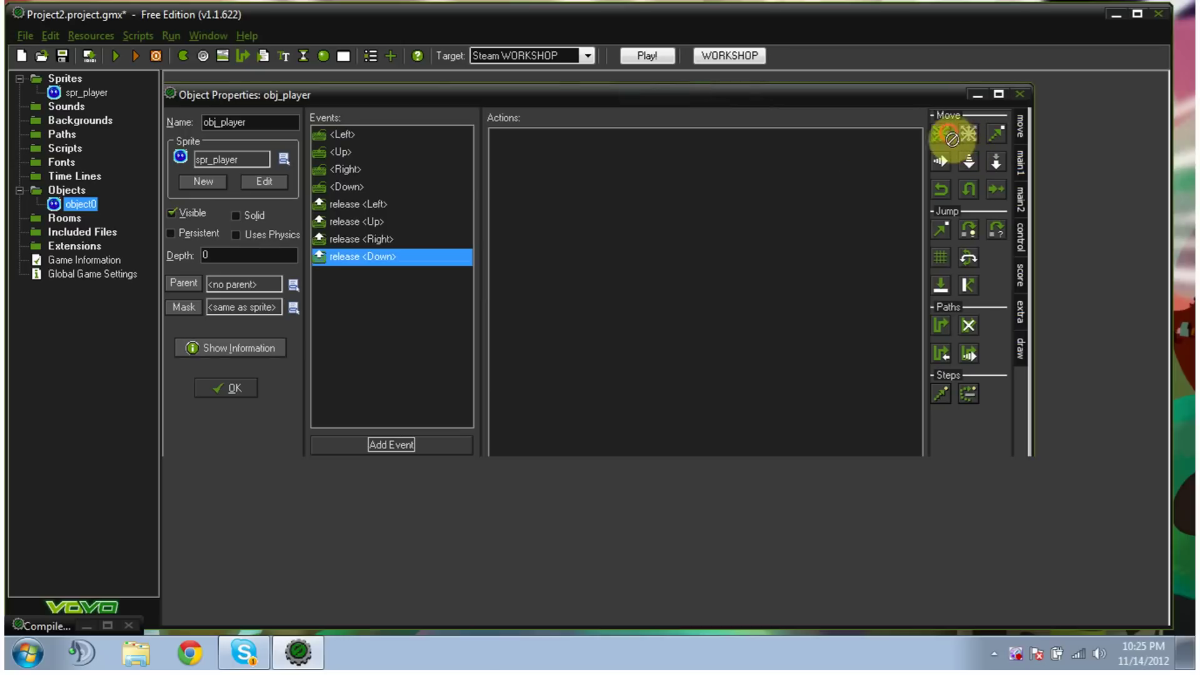
drag(944, 133, 757, 215)
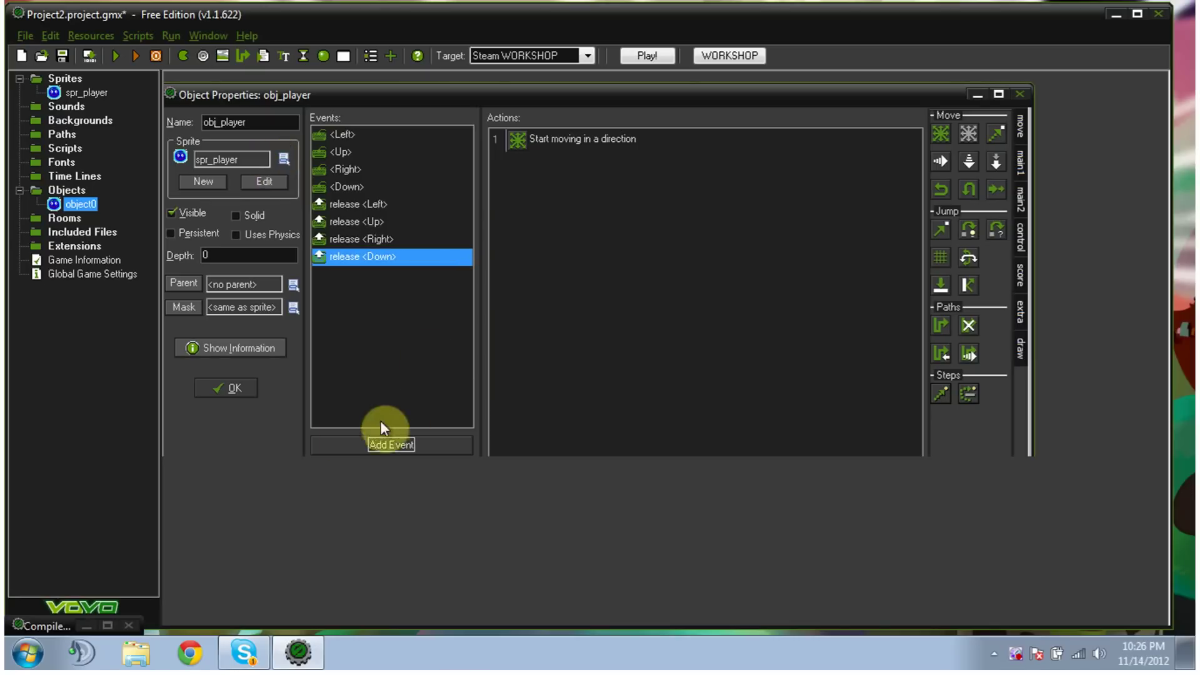
click(235, 388)
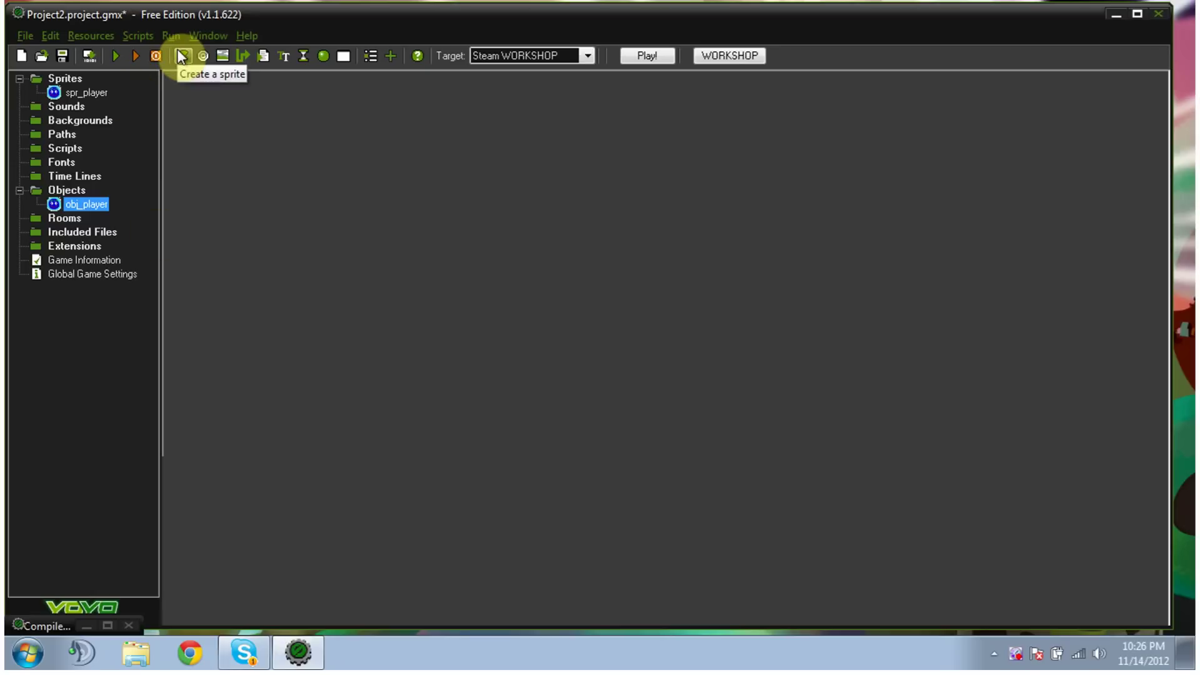
Step: Create a new room and place an obj_player instance in its grid
click(343, 57)
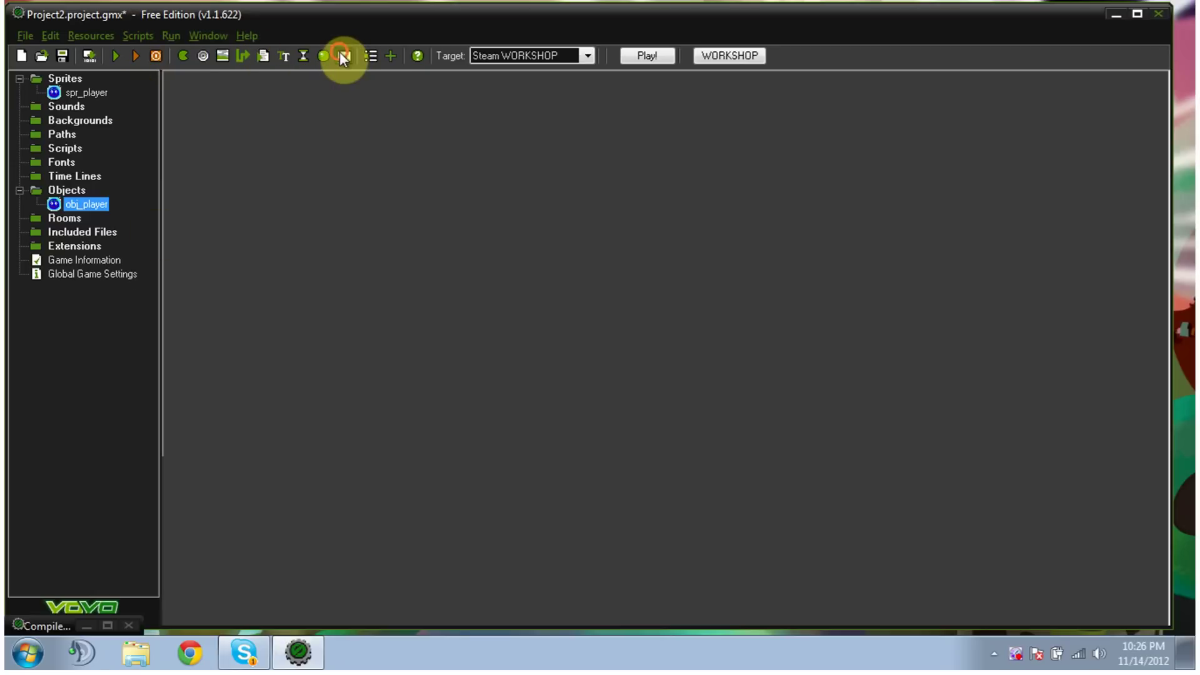
drag(509, 201, 421, 78)
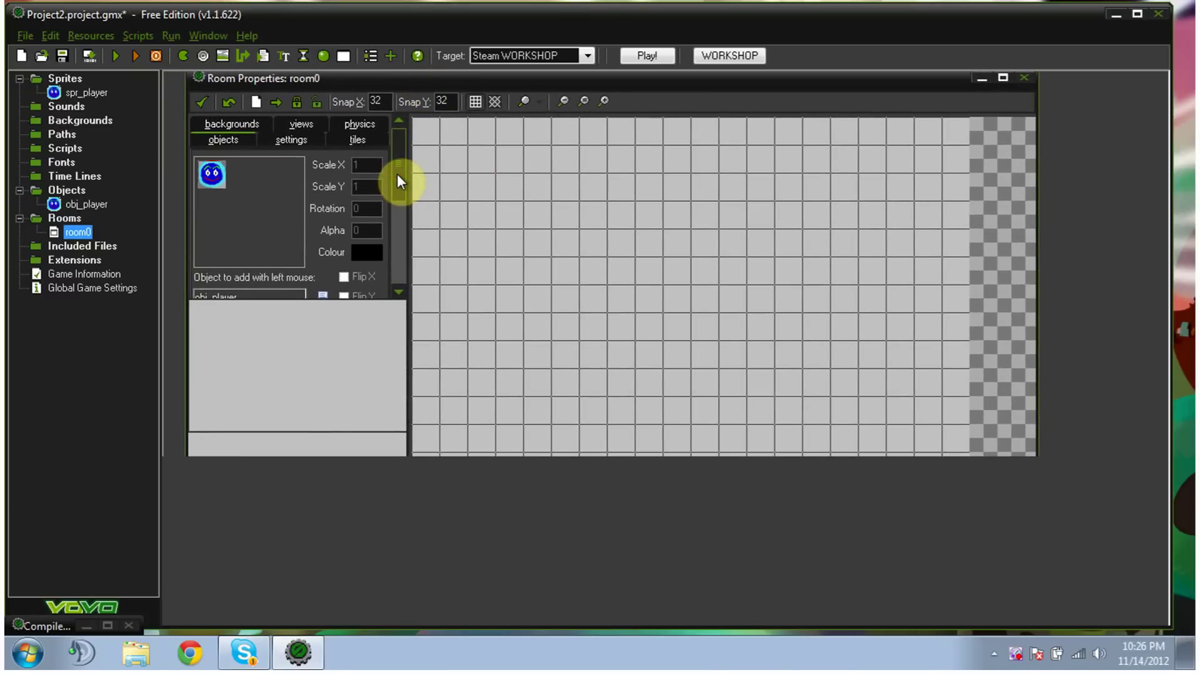
mouse_move(396, 174)
mouse_down()
mouse_move(398, 199)
mouse_move(399, 159)
mouse_move(399, 179)
mouse_up()
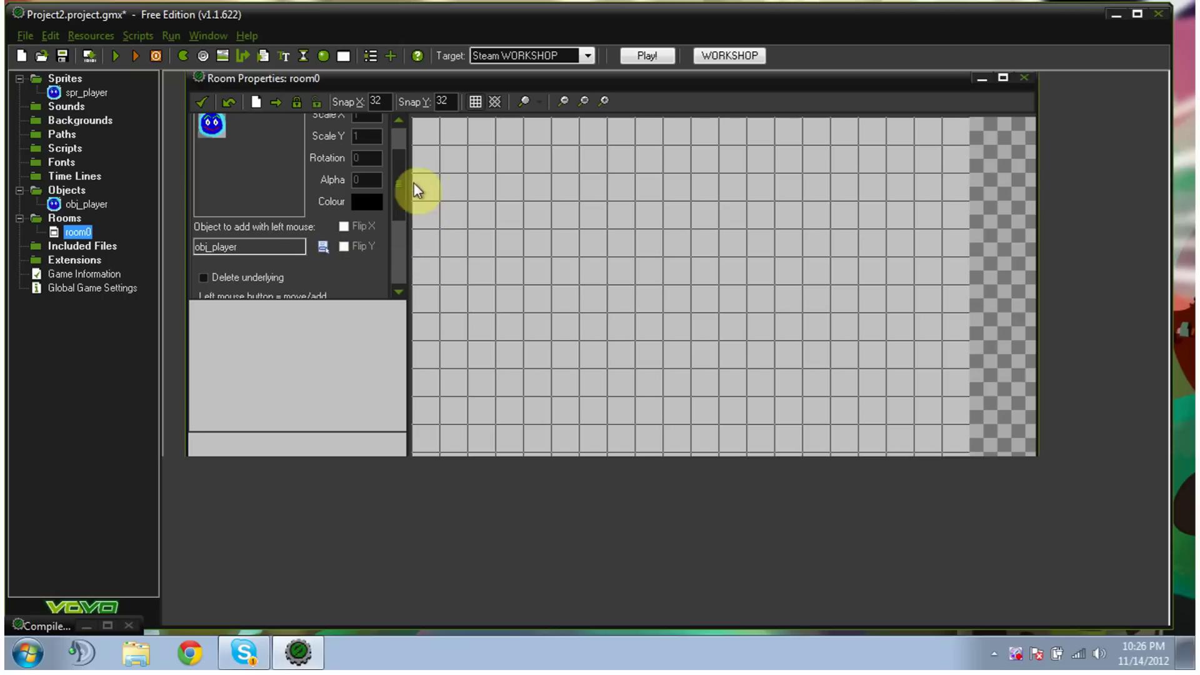
click(598, 268)
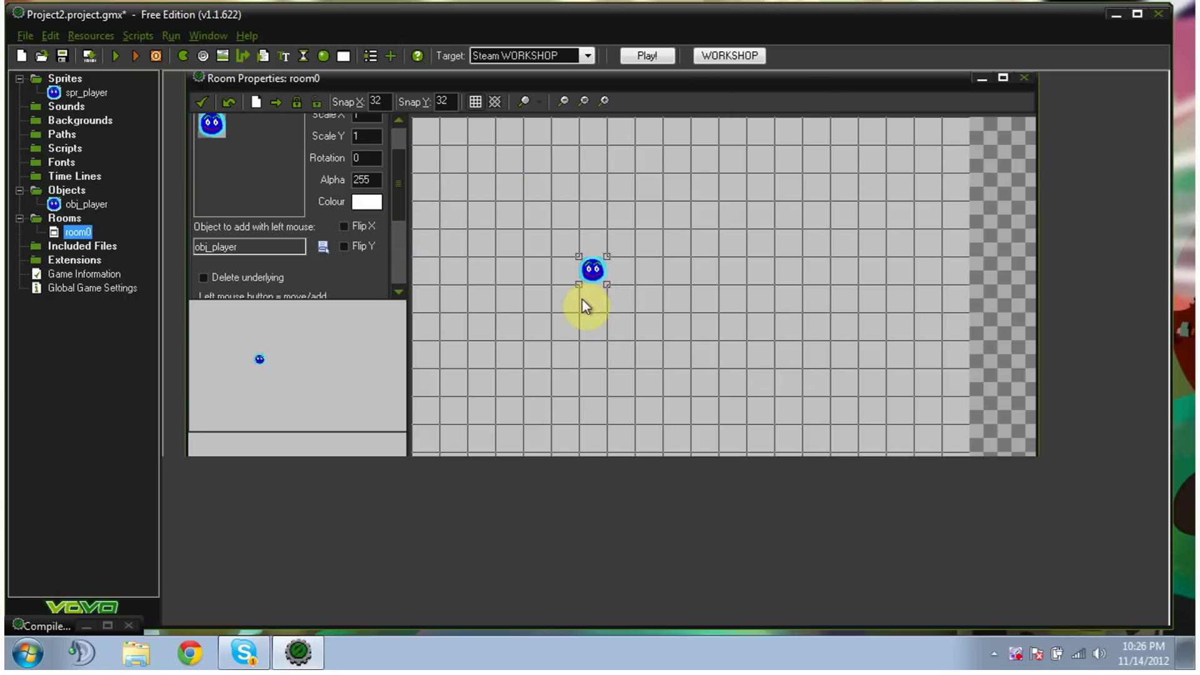
Step: Try moving the player instance up and to the left, and add a second obj_player instance and delete it
drag(593, 272, 505, 219)
click(703, 325)
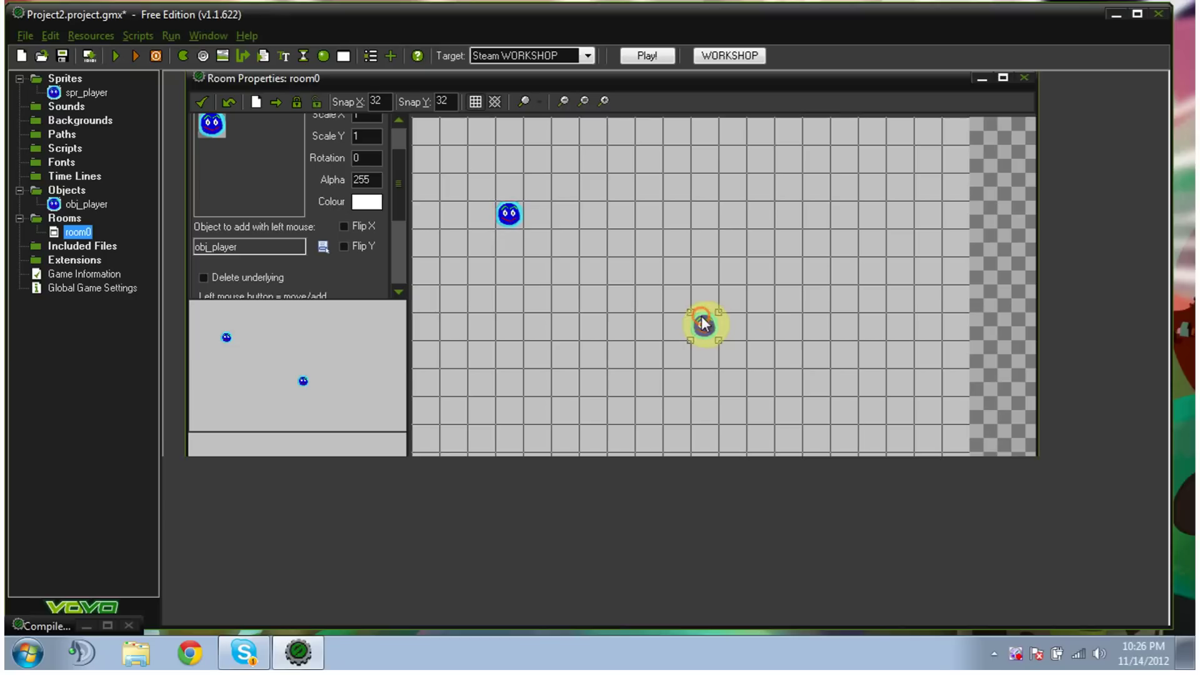
right_click(697, 331)
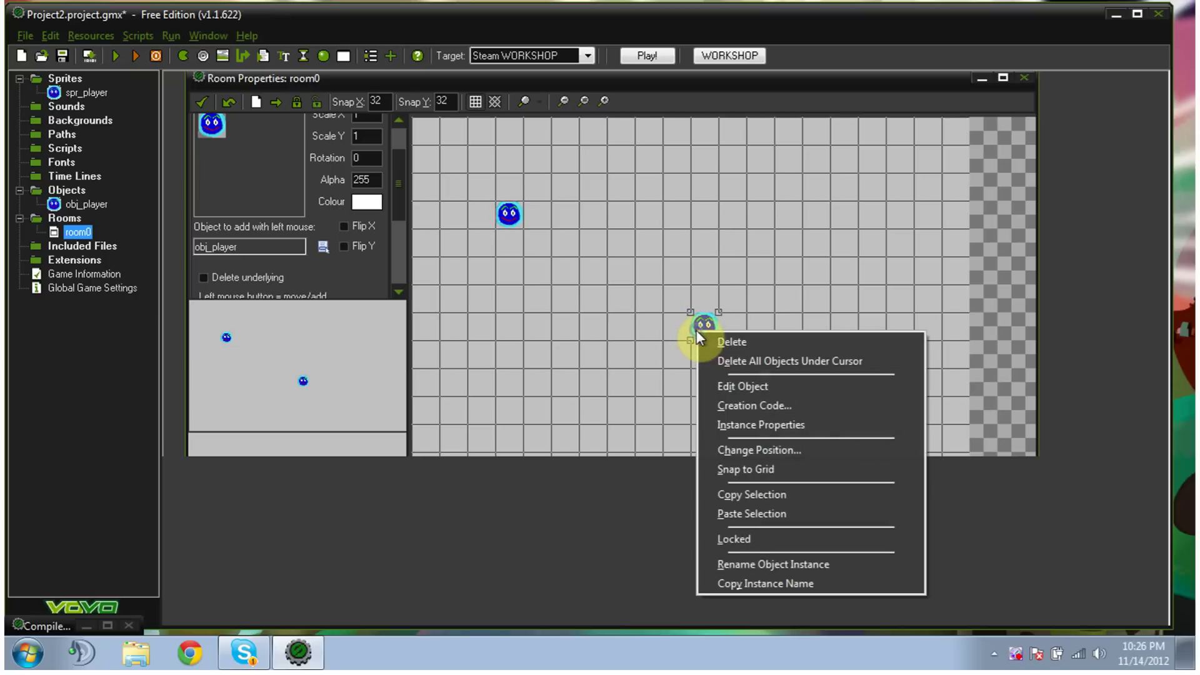
click(730, 339)
Step: Move the obj_player instance toward the middle of the room and accept the room
drag(523, 204, 677, 290)
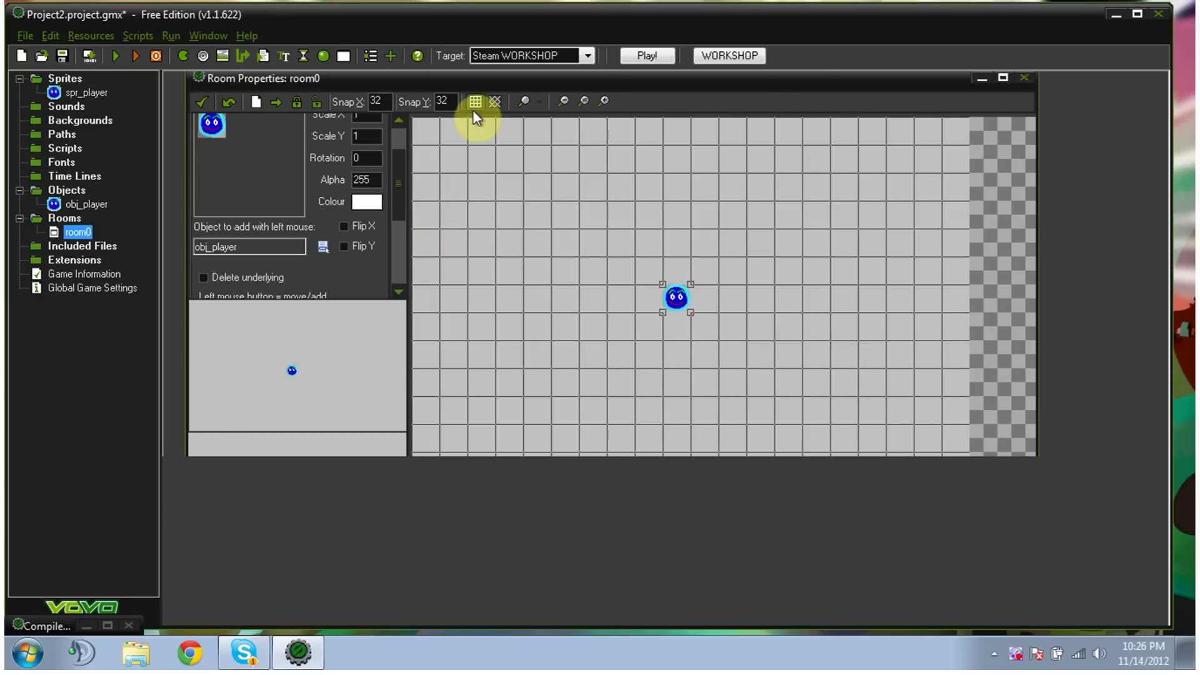
click(209, 100)
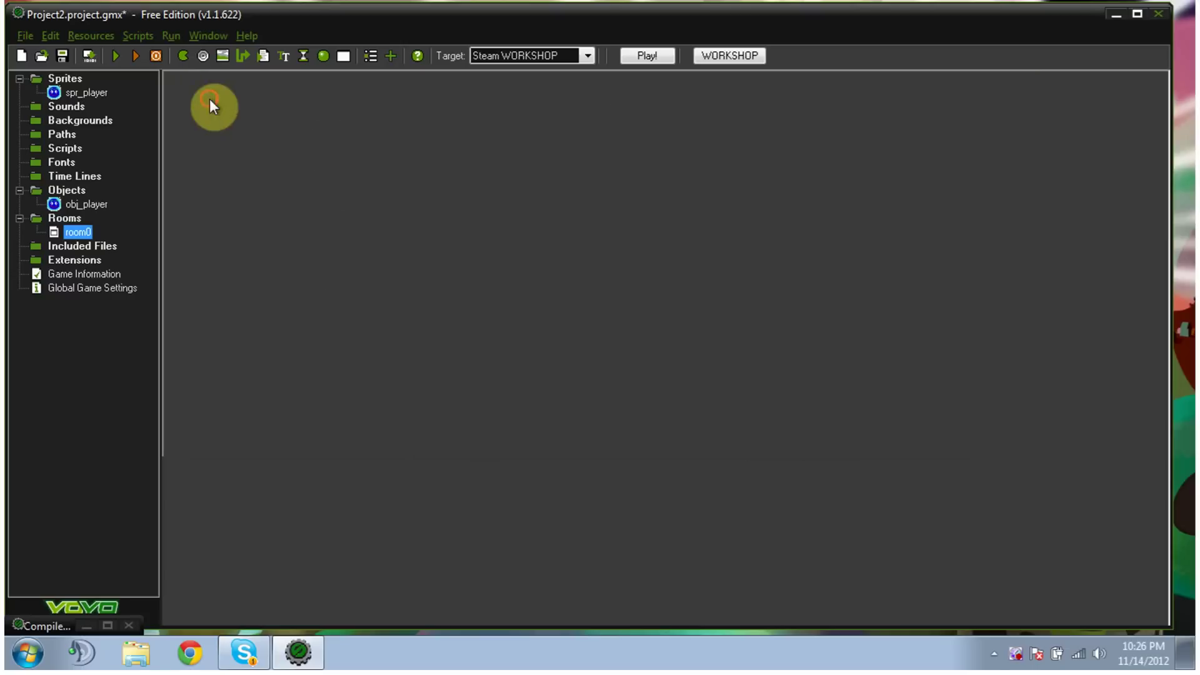
Step: Run the game, test moving the player with the arrow keys, and close the game window
click(117, 55)
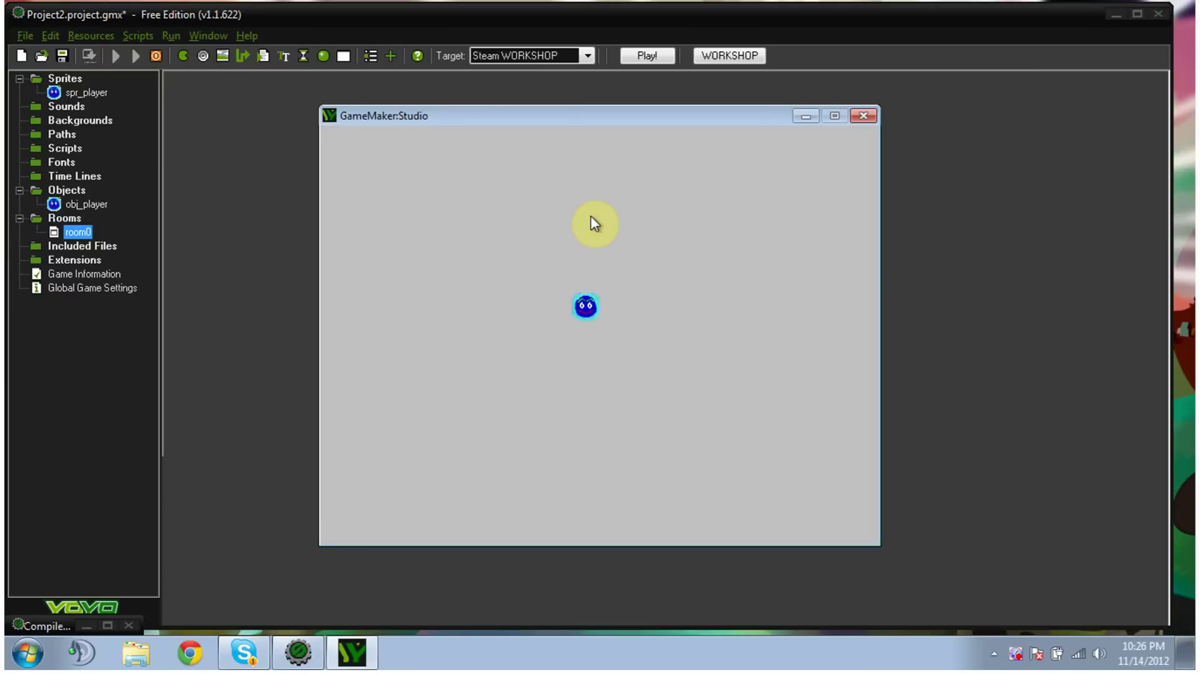
key(Down)
key(Left)
key(Right)
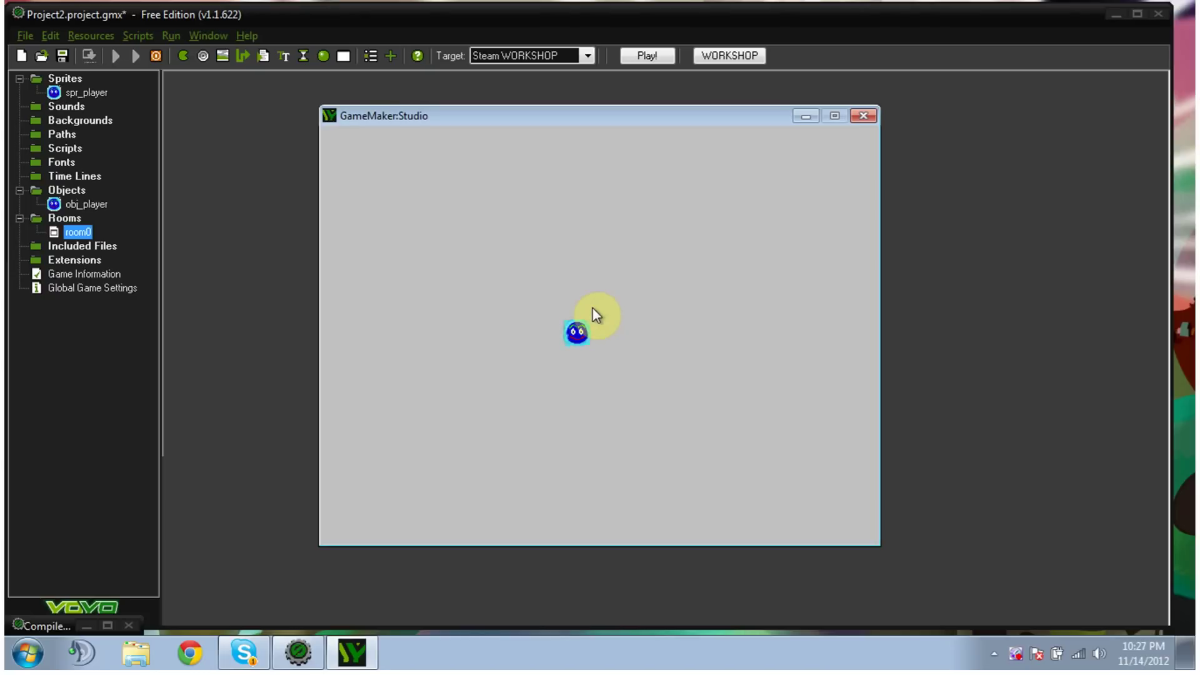
click(863, 116)
Step: Stretch the spr_player images to 50 x 50 pixels with the aspect ratio kept and Very Good quality, and accept the sprite
double_click(84, 94)
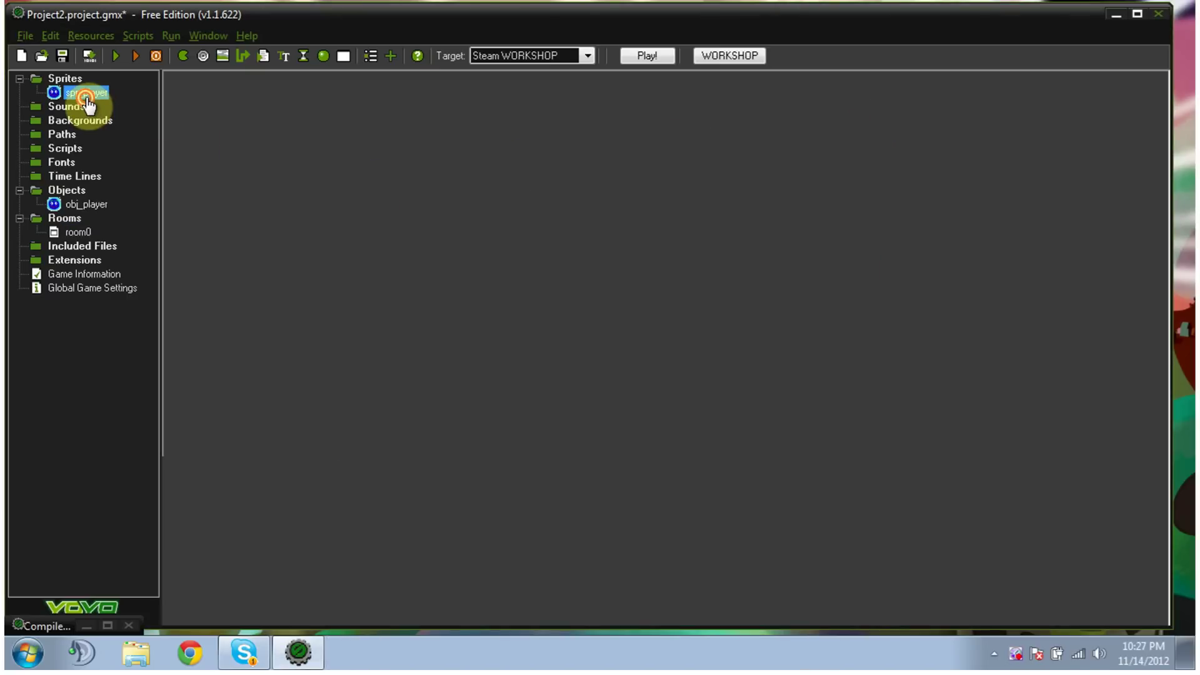
drag(483, 259, 468, 127)
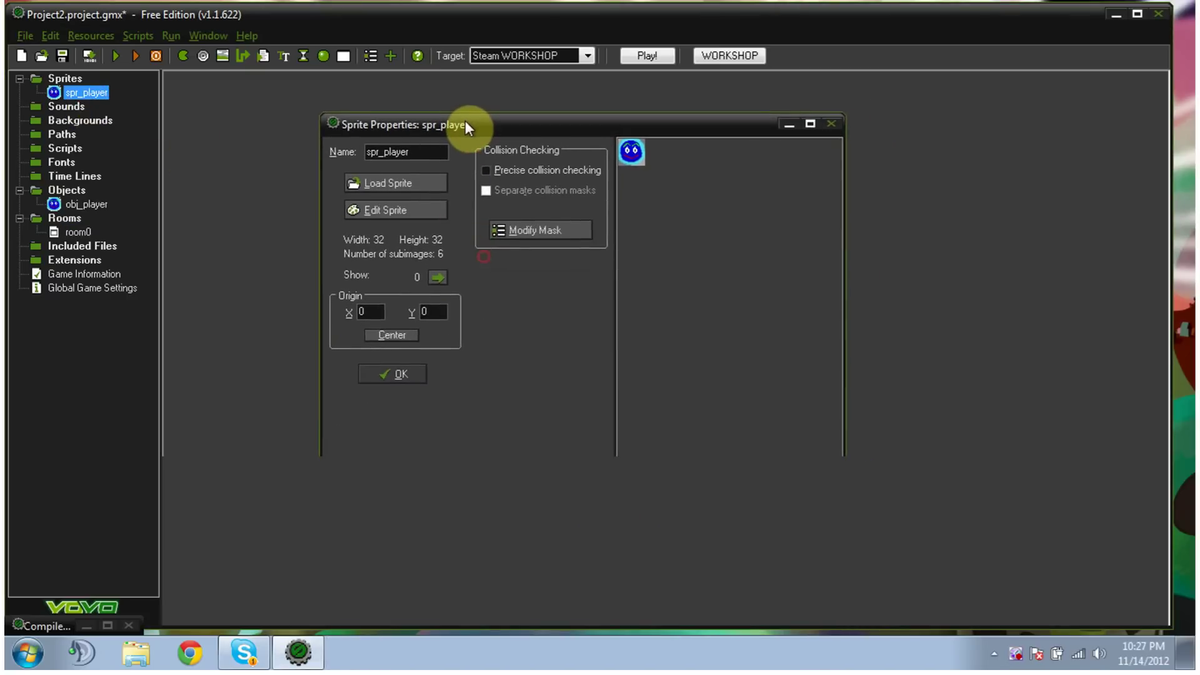
click(392, 211)
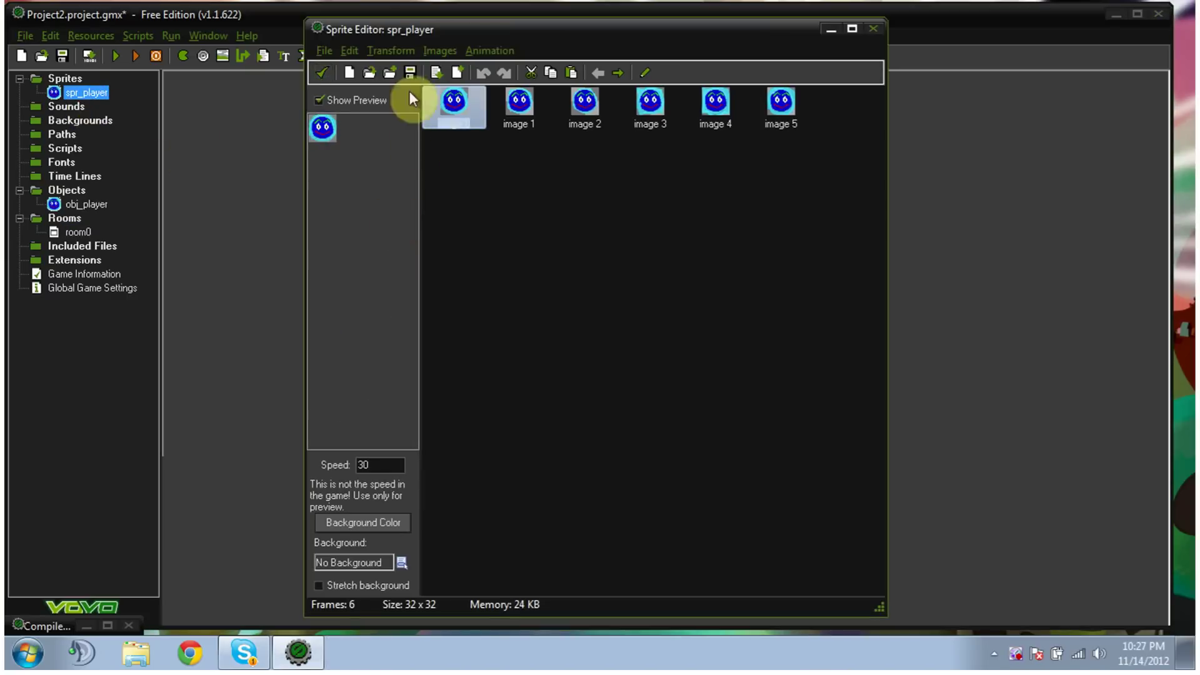
click(387, 51)
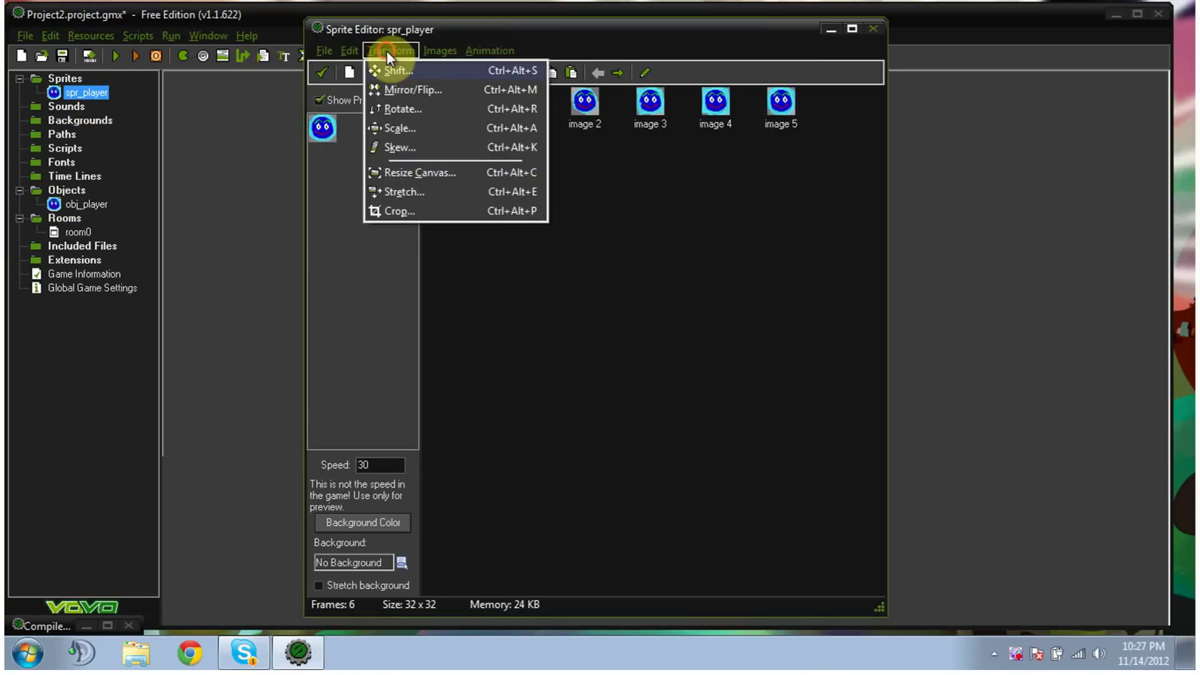
click(399, 190)
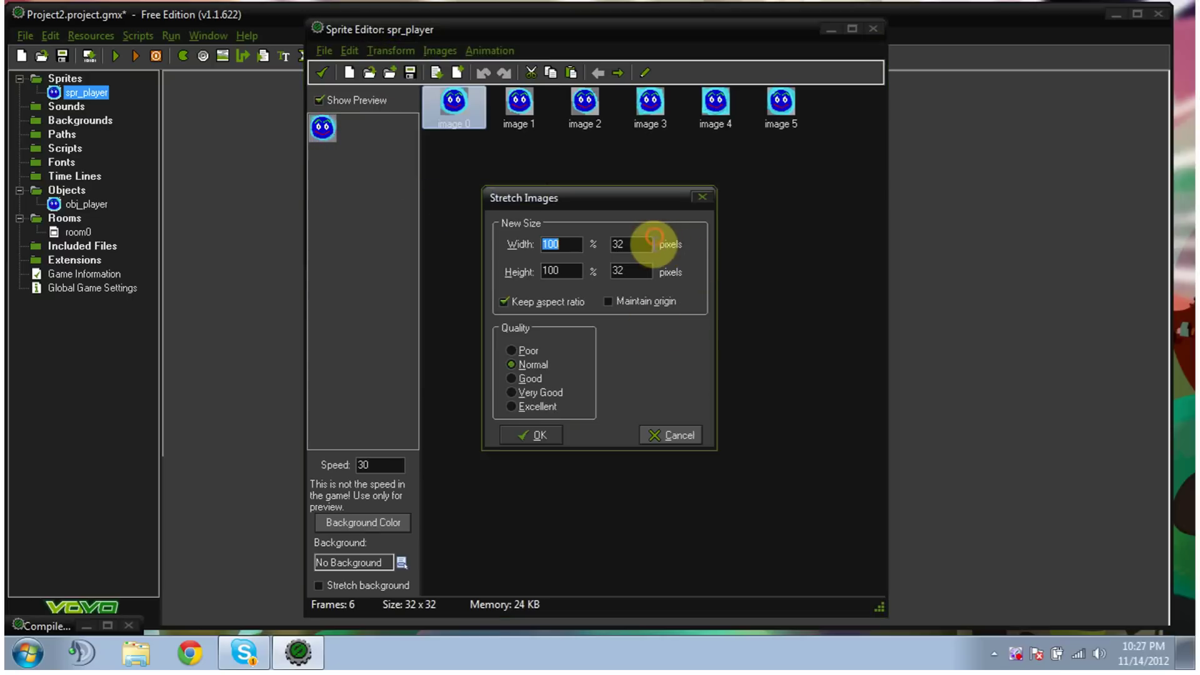
double_click(620, 244)
text(501)
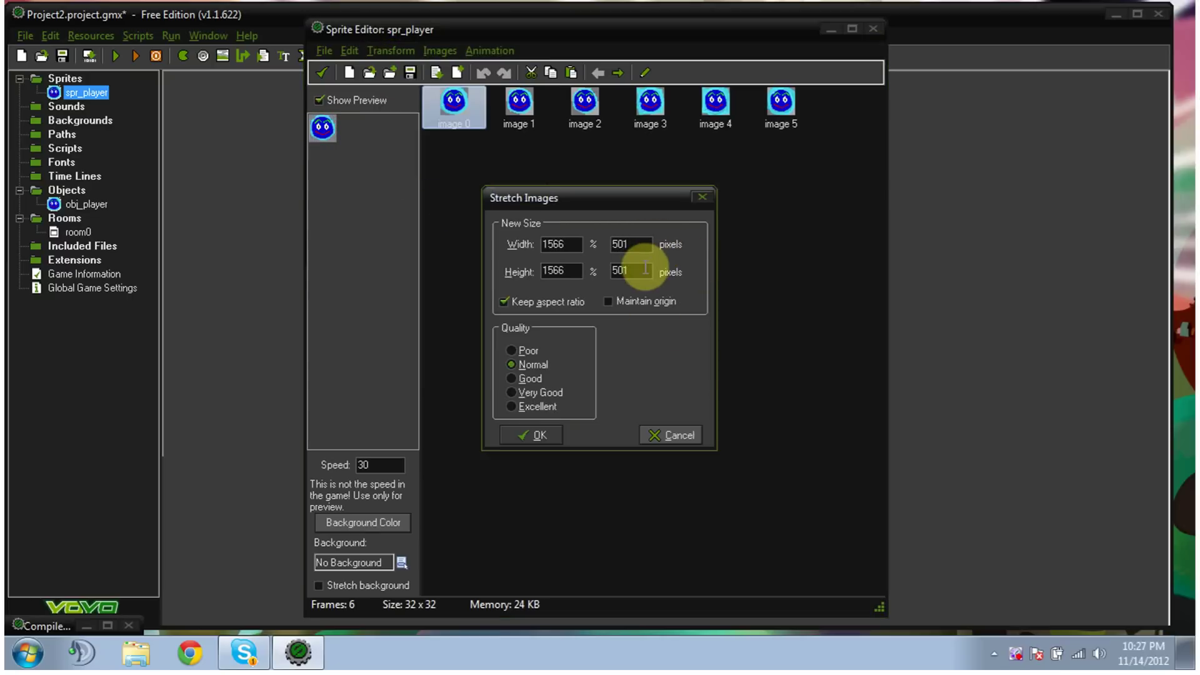
key(BackSpace)
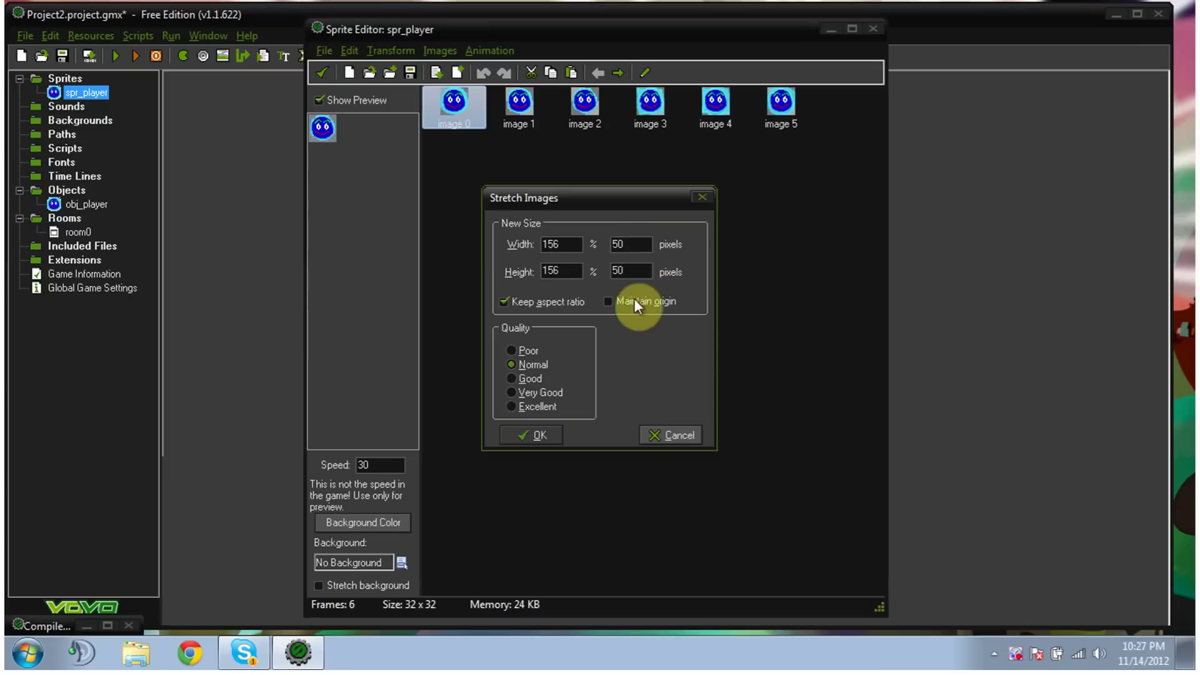
click(538, 392)
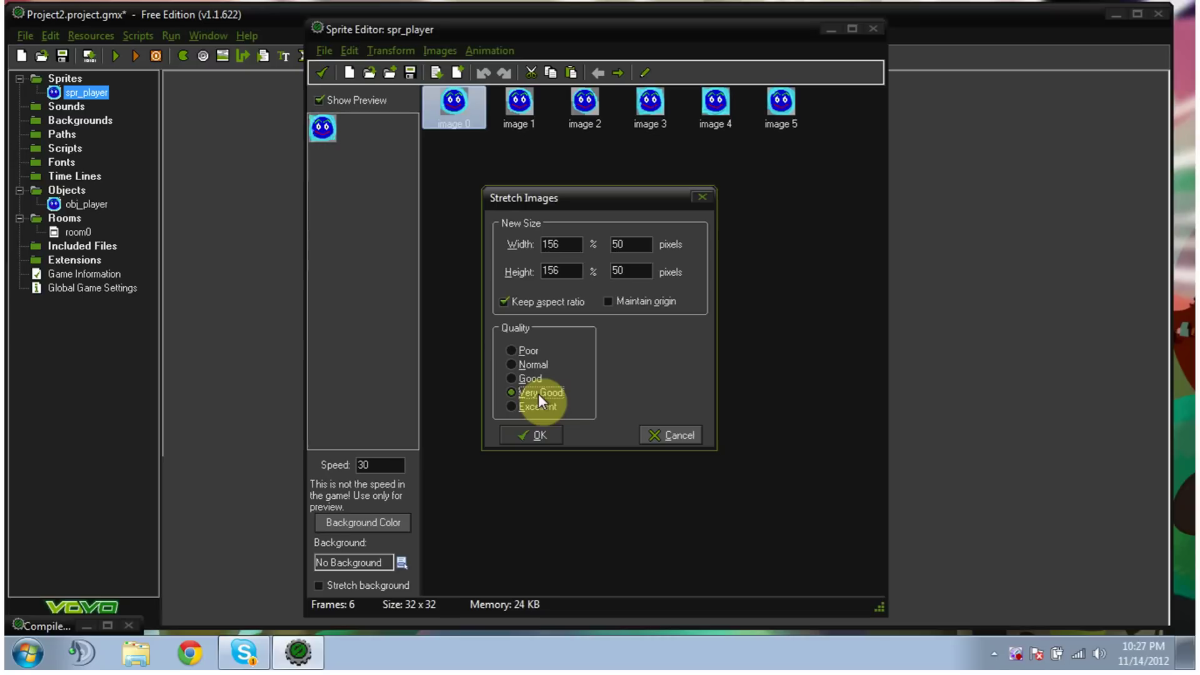
click(533, 430)
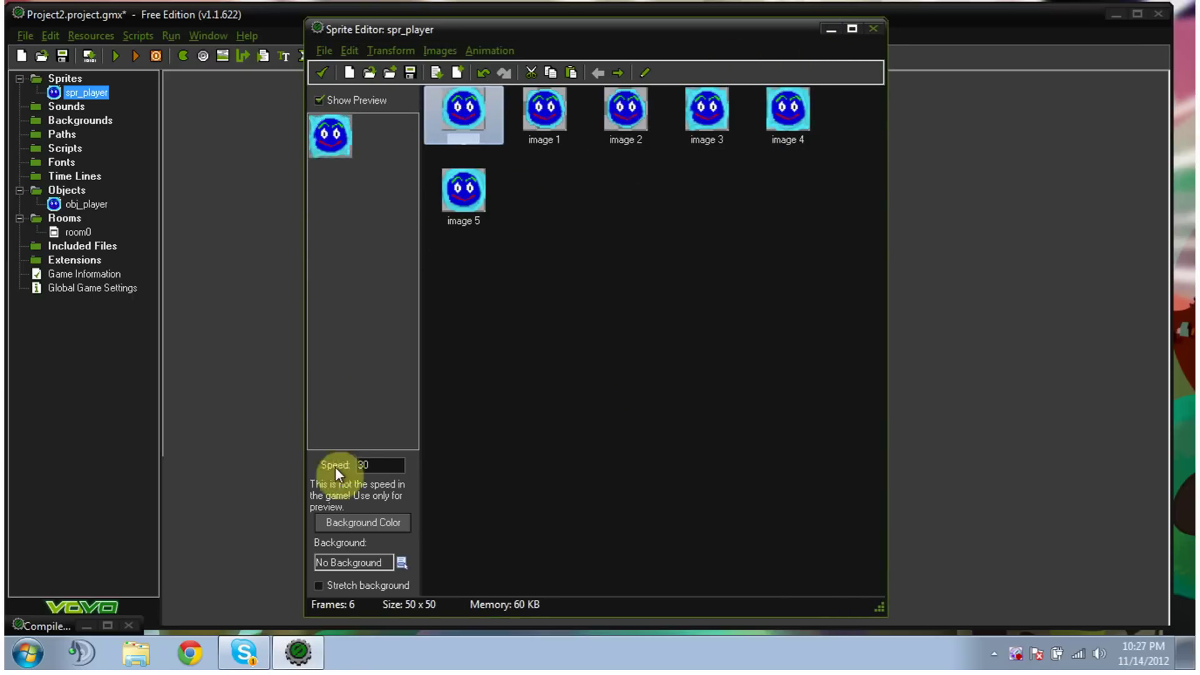
click(324, 73)
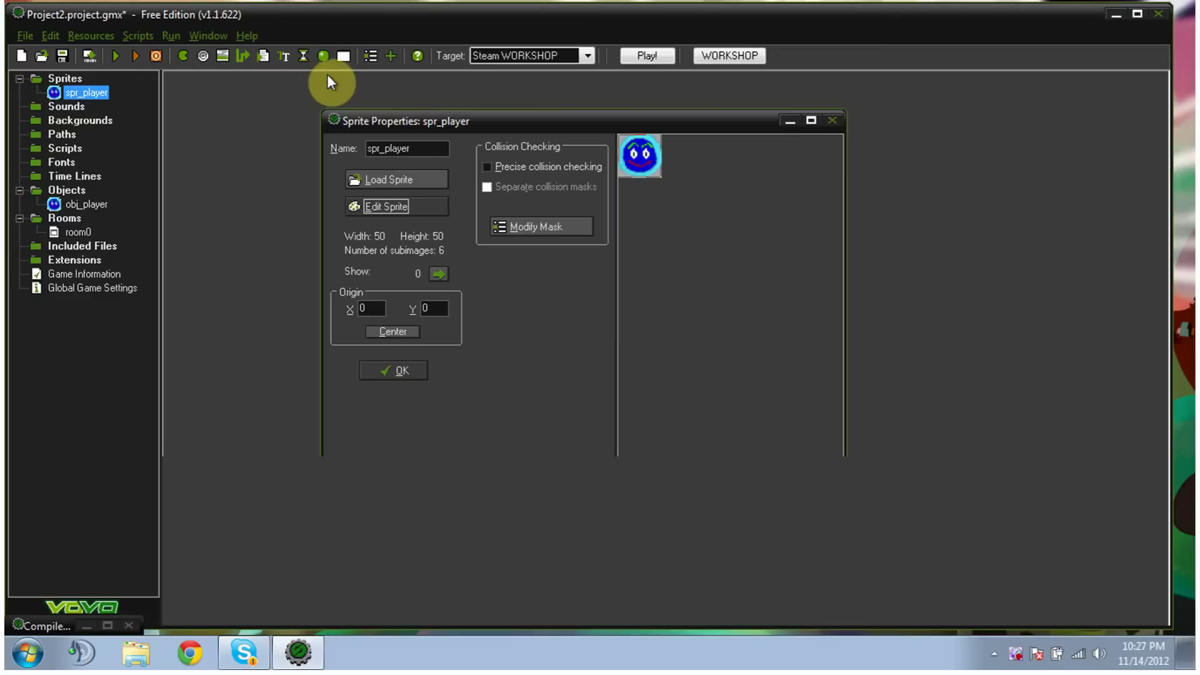
click(383, 371)
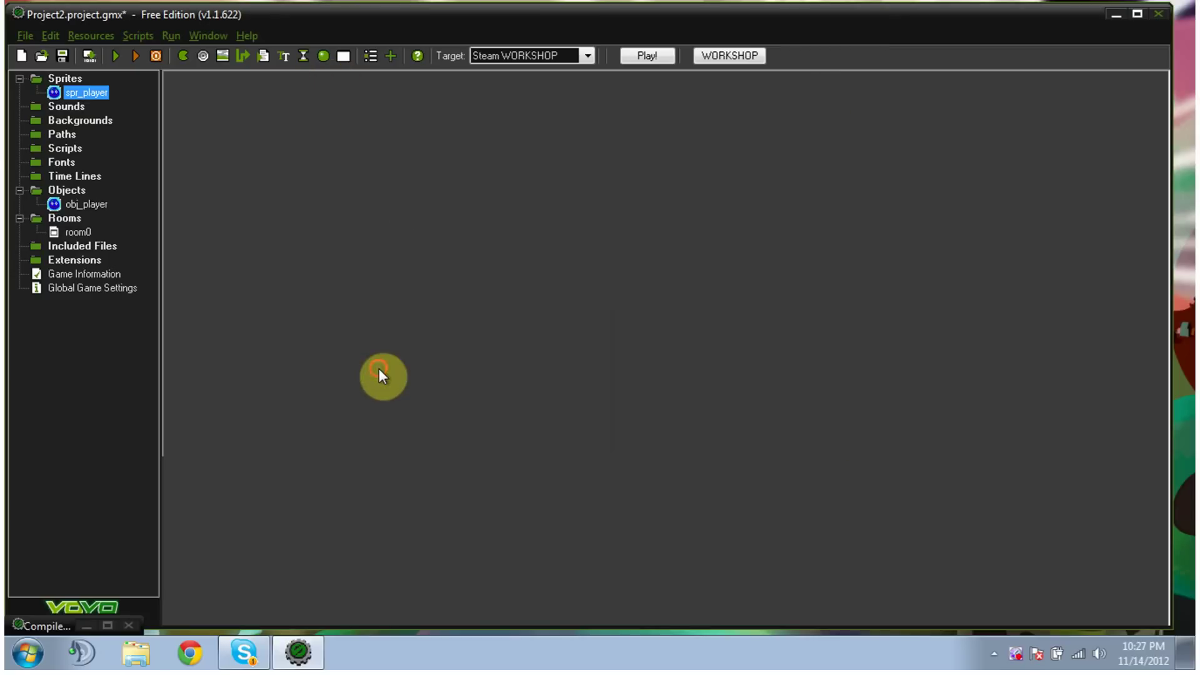
Step: Run the game and test the enlarged player's movement around the room in all four directions
click(114, 56)
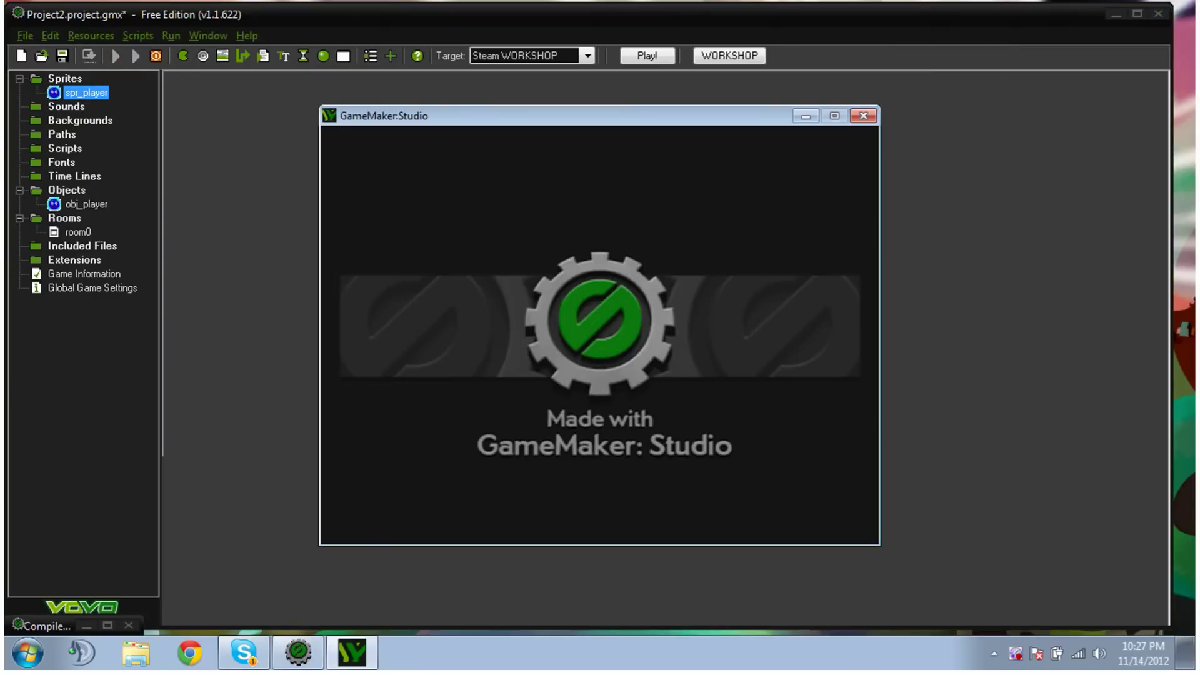
key(Right)
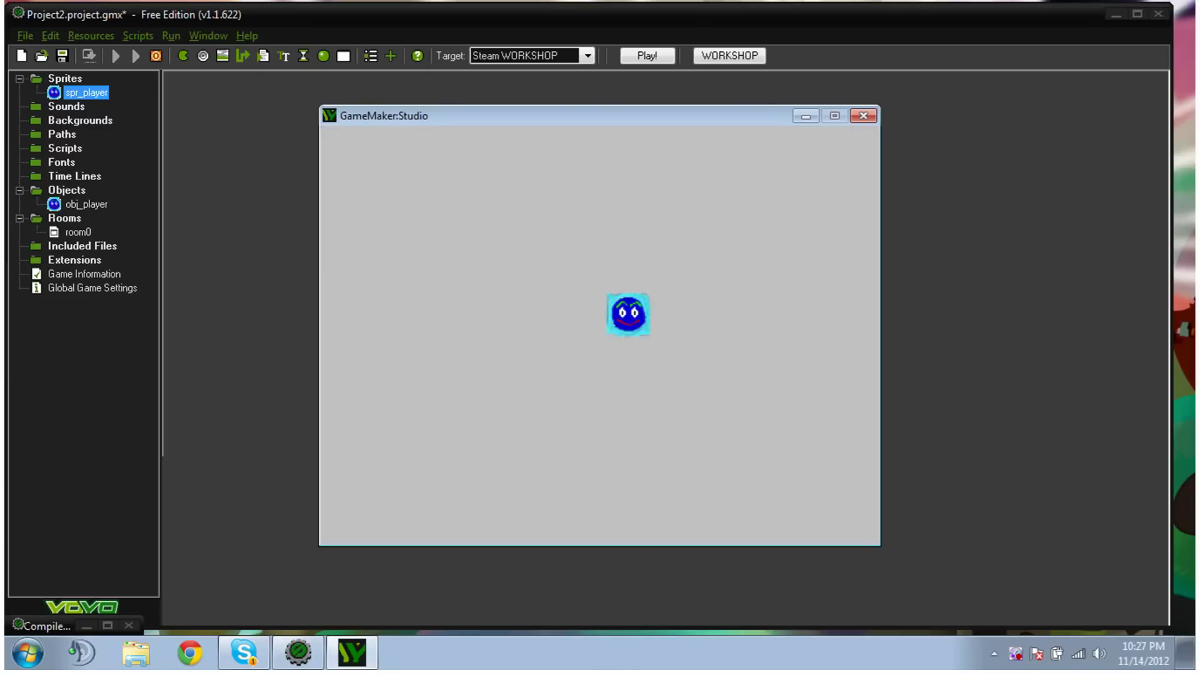
key(Up)
key(Left)
key(Left)
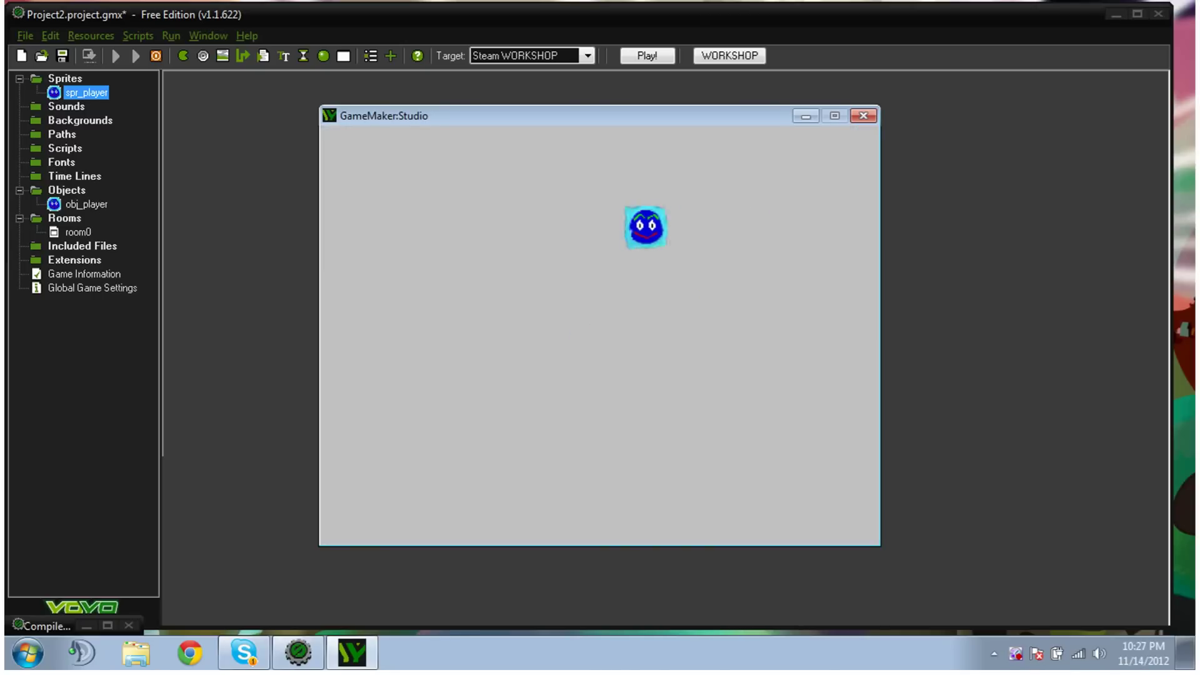
key(Down)
key(Left)
key(Up)
key(Left)
key(Down)
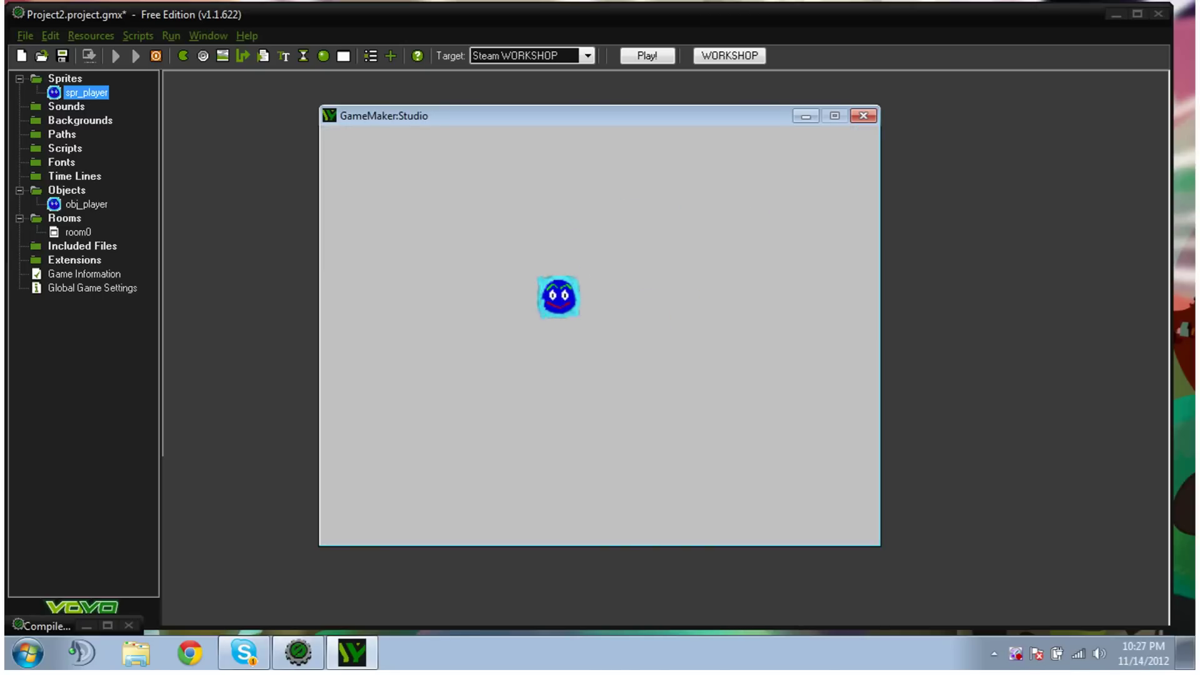
key(Right)
key(Up)
key(Right)
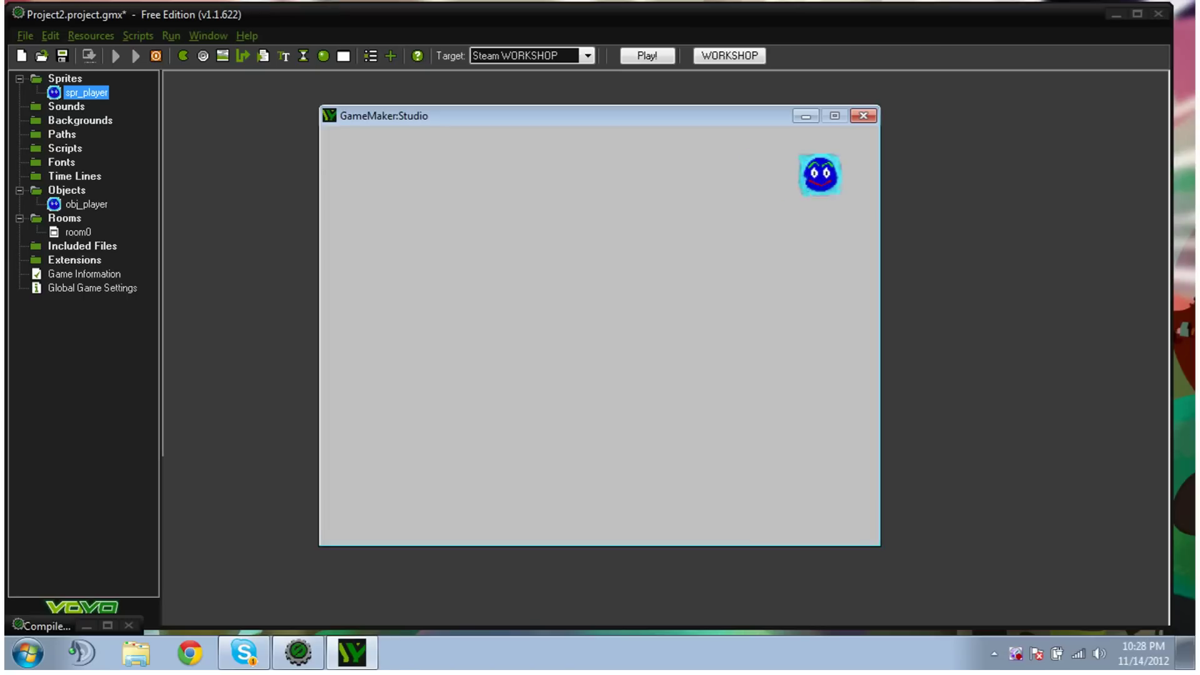
key(Down)
key(Down)
key(Left)
key(Up)
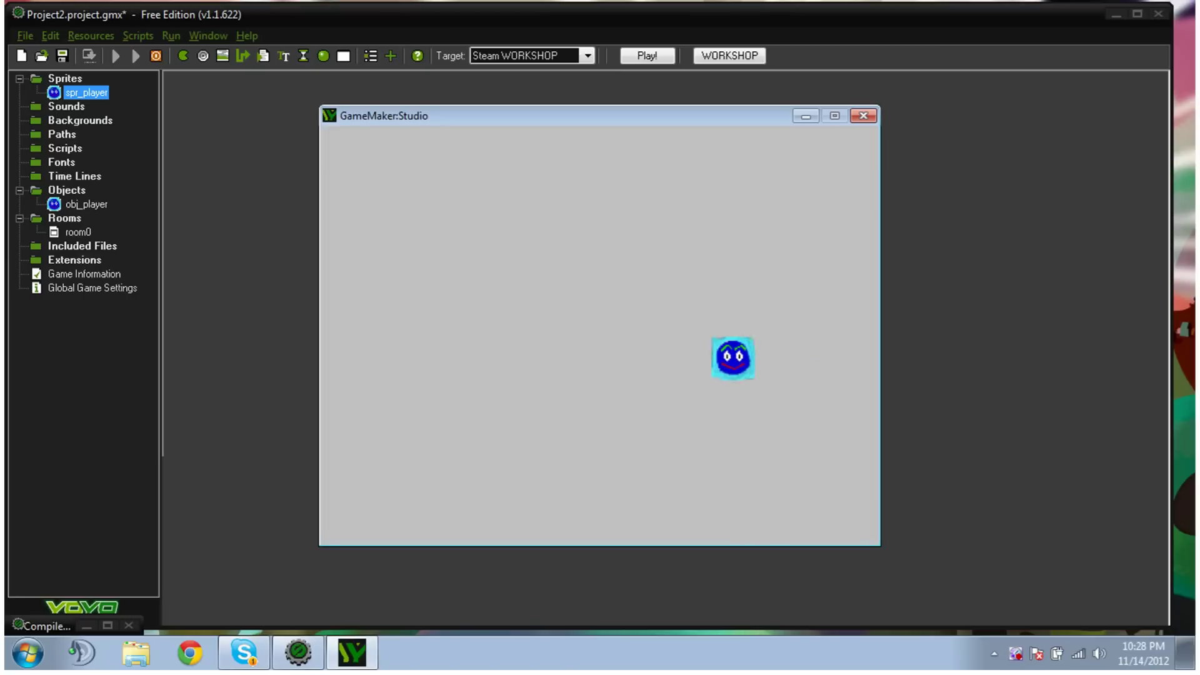
key(Left)
key(Down)
key(Left)
key(Up)
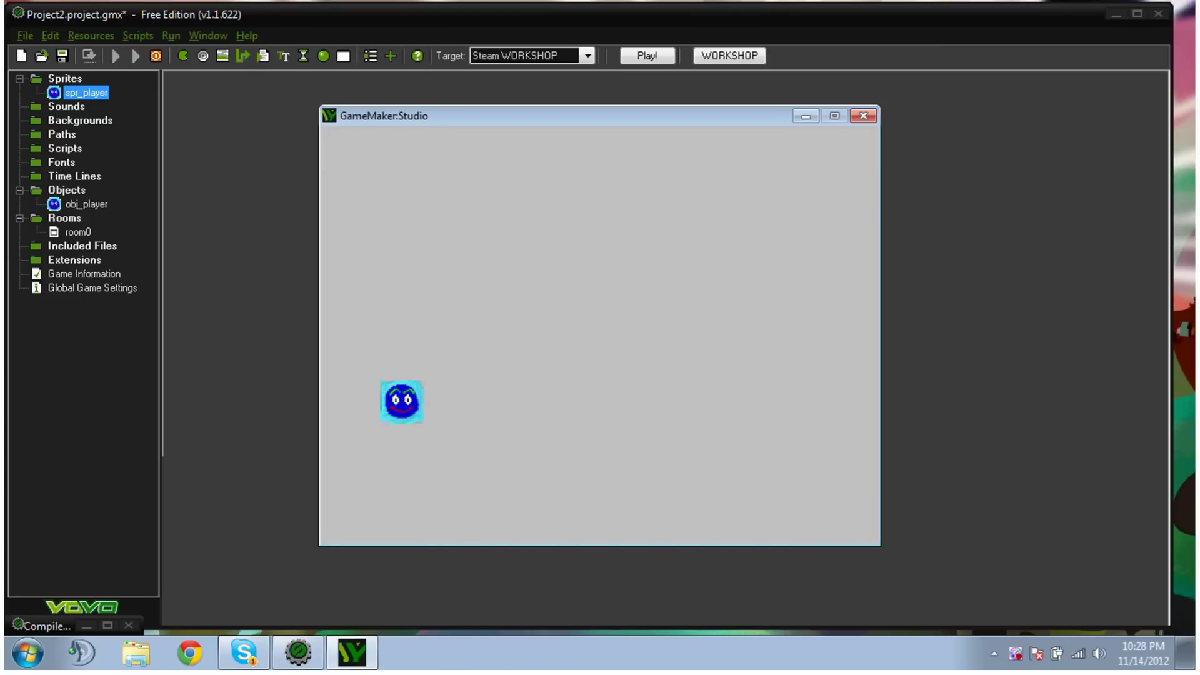
key(Right)
key(Down)
key(Right)
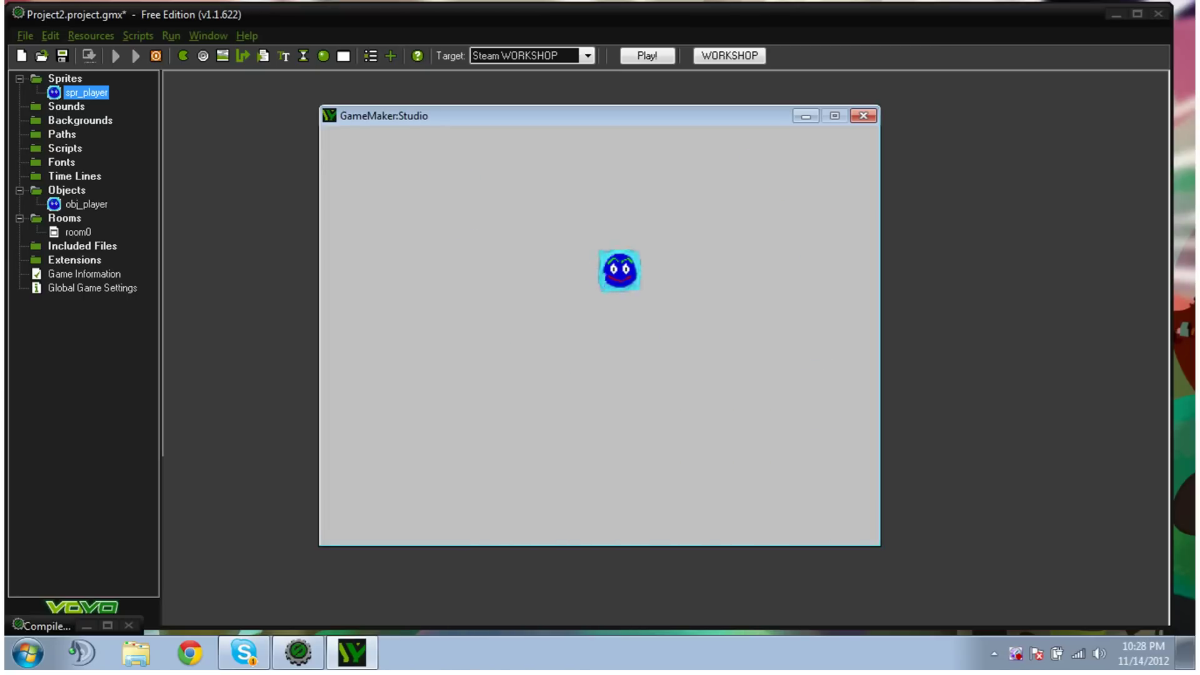
key(Up)
key(Right)
key(Down)
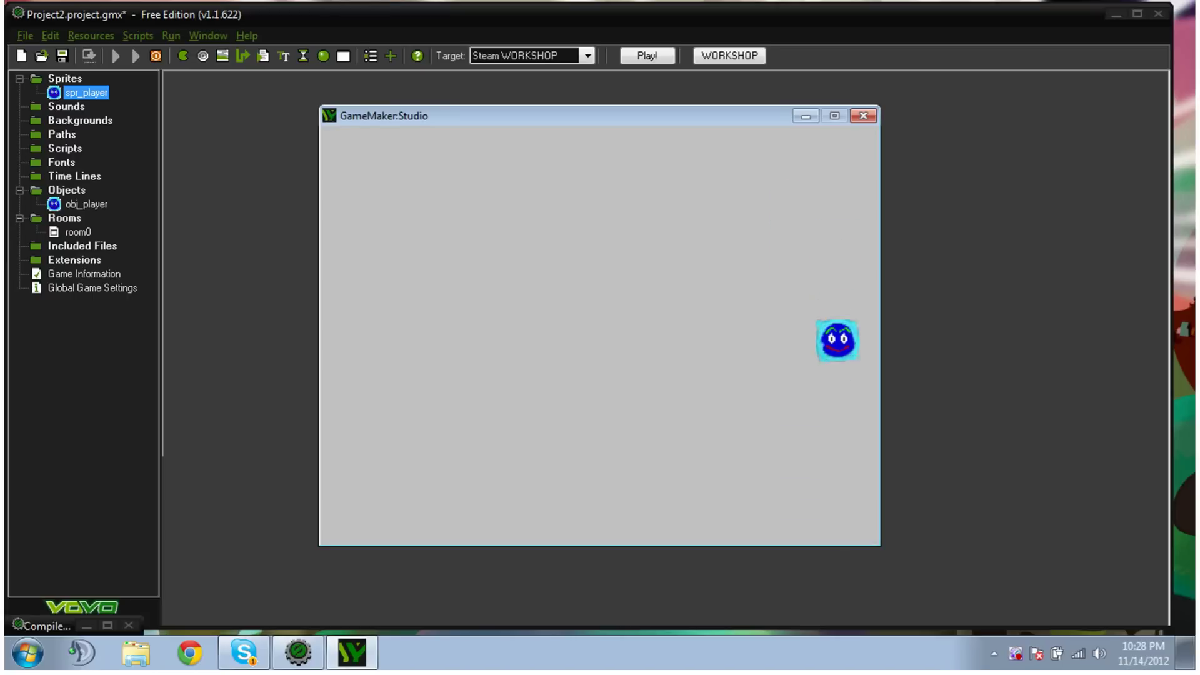
key(Left)
key(Up)
key(Left)
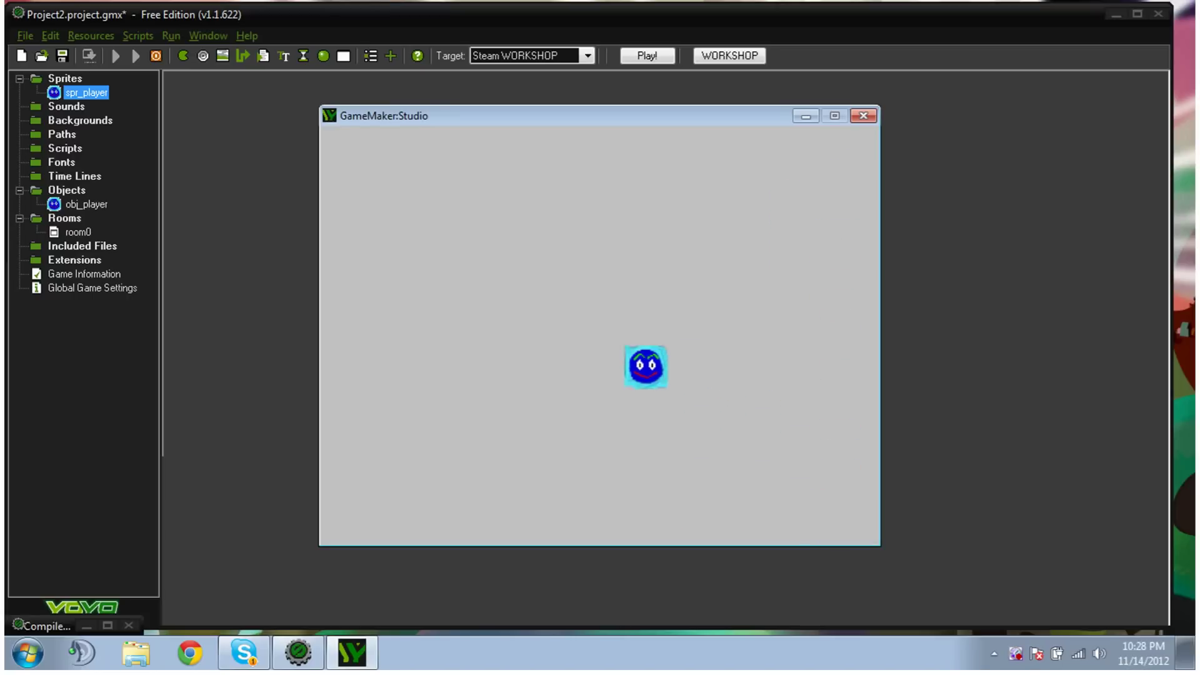
key(Up)
key(Right)
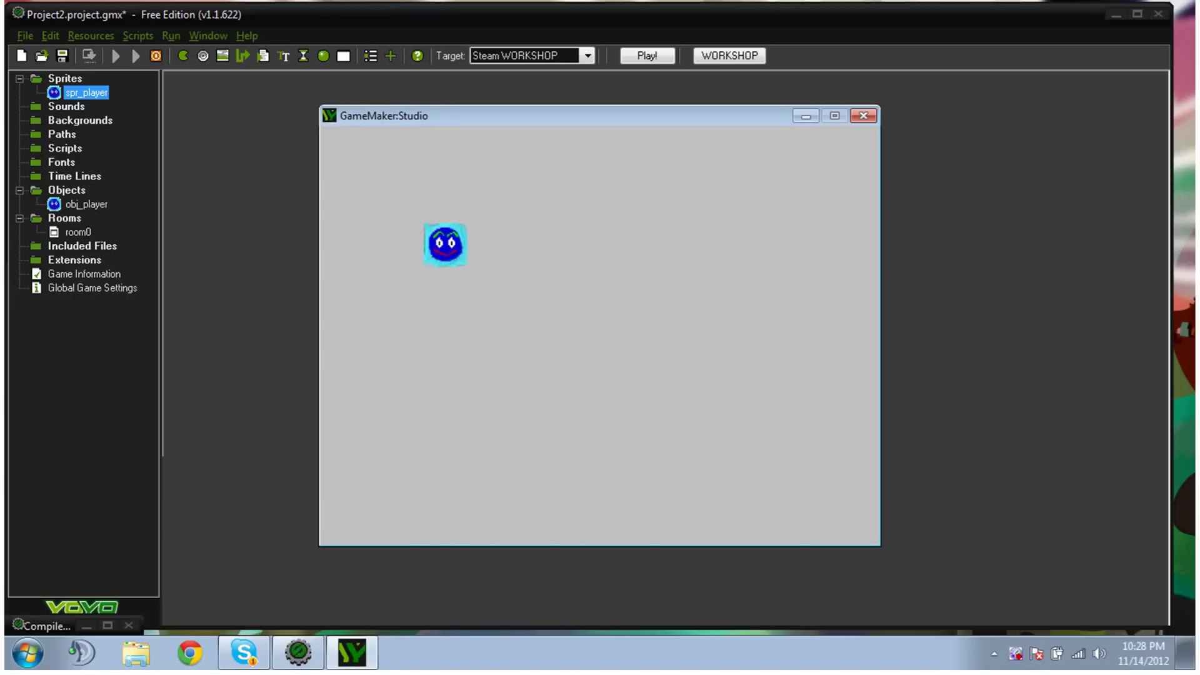
key(Down)
key(Right)
key(Right)
key(Right)
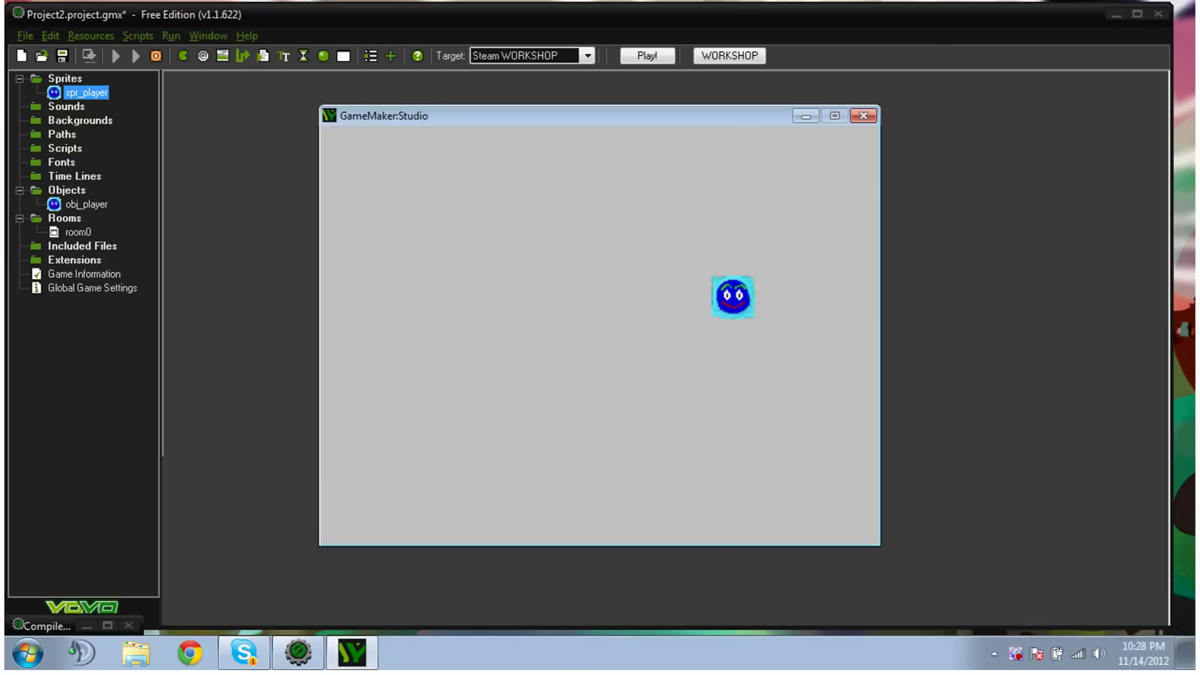
key(Up)
key(Left)
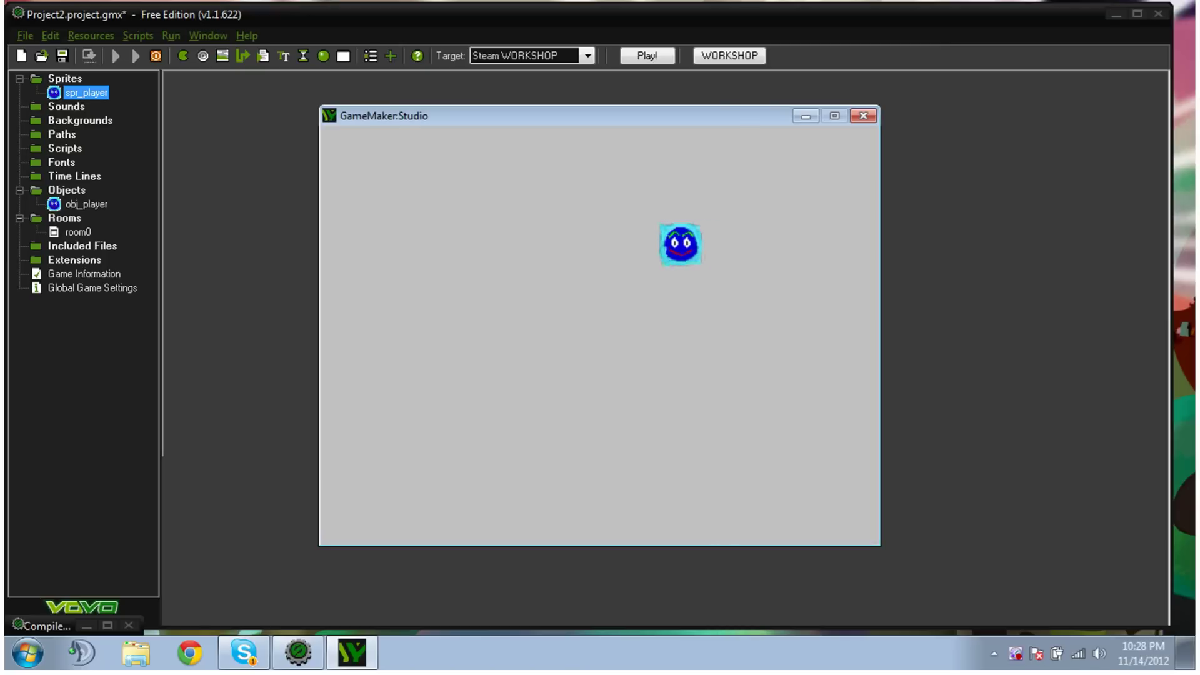